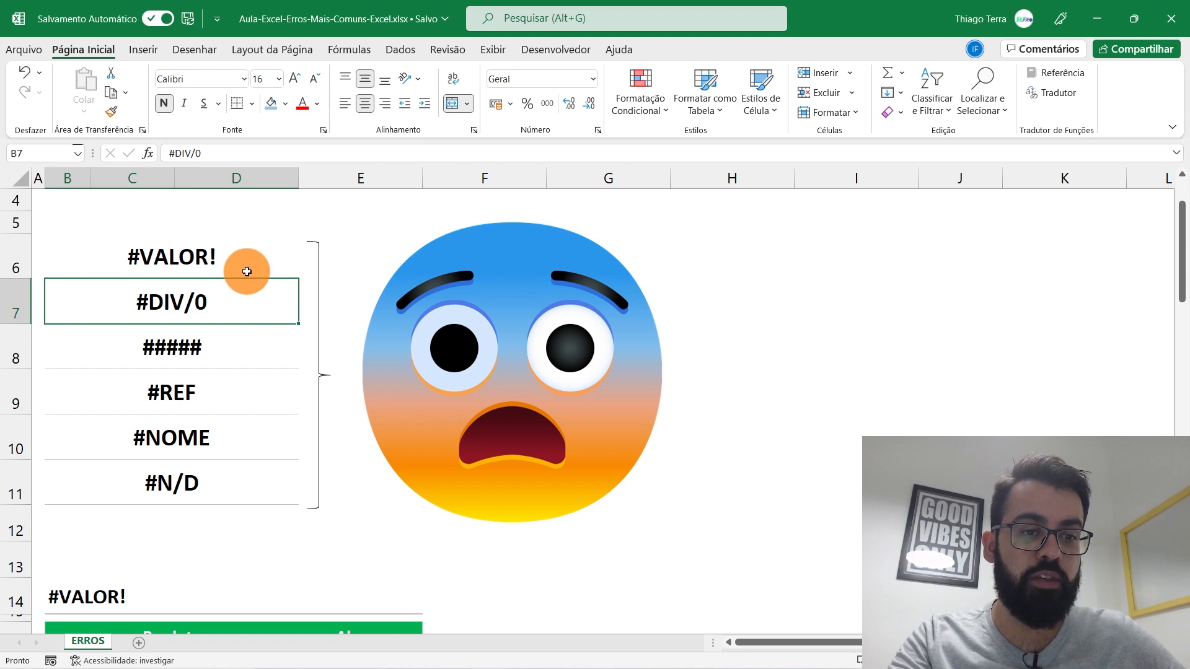
Step: Step through the error names list and select the five names after #VALOR!
left_click(244, 400)
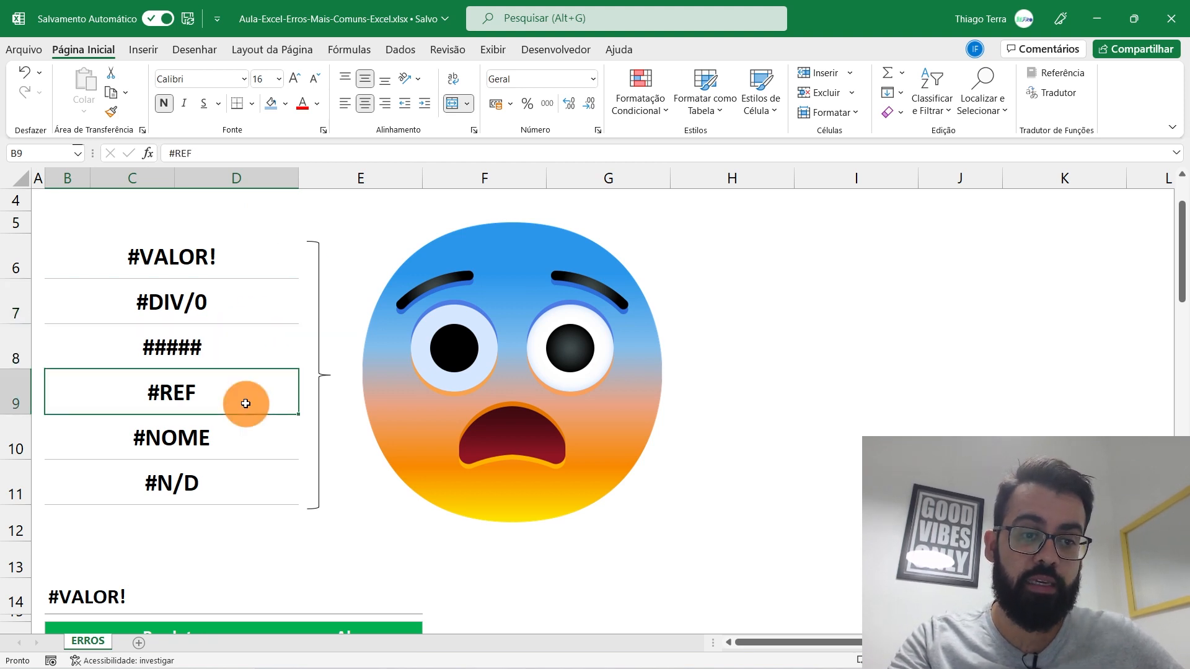
left_click(251, 450)
left_click(247, 484)
mouse_move(245, 473)
left_mouse_down()
mouse_move(239, 234)
mouse_move(223, 318)
mouse_move(235, 295)
left_mouse_up()
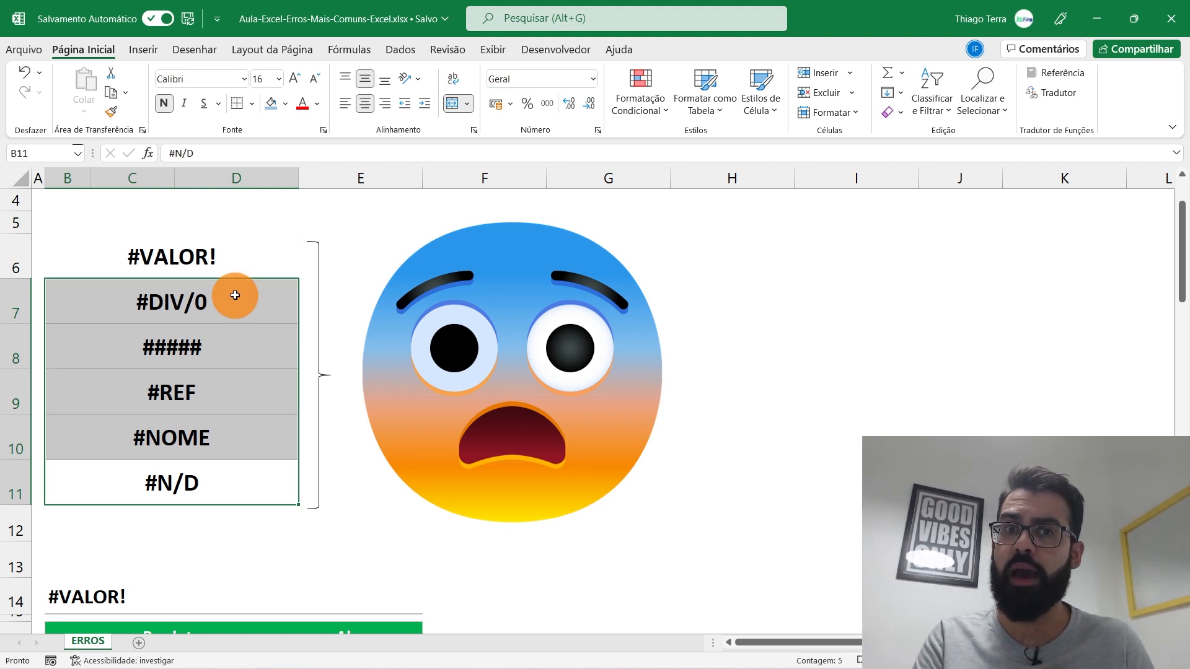
Step: Scroll to the #VALOR! table, zoom in, and select the first three product rows B17:D19
scroll(265, 505, "down", 3)
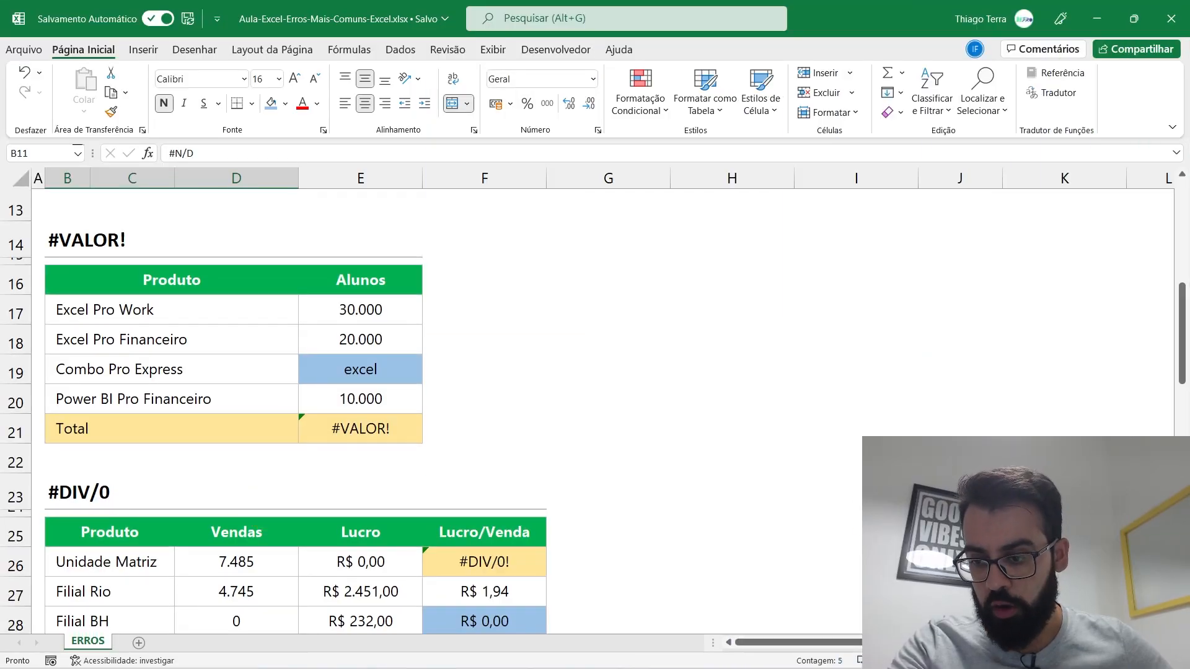
left_click_drag(1081, 661, 1089, 661)
left_click_drag(861, 643, 253, 417)
scroll(316, 466, "up", 1)
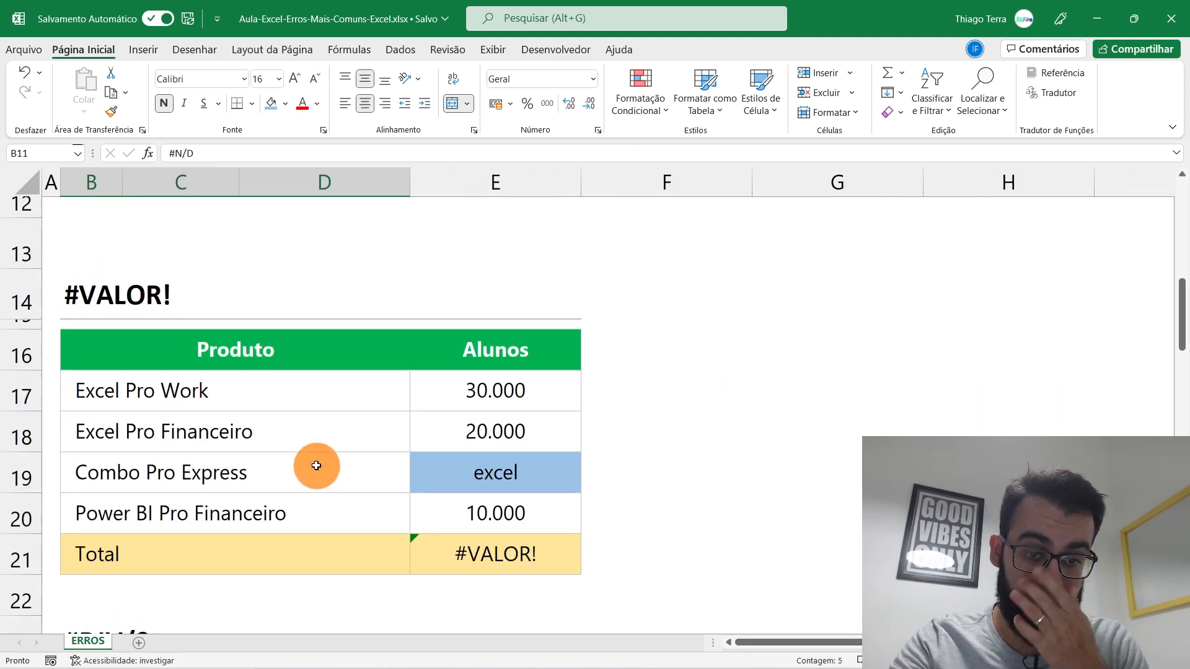
scroll(316, 466, "down", 1)
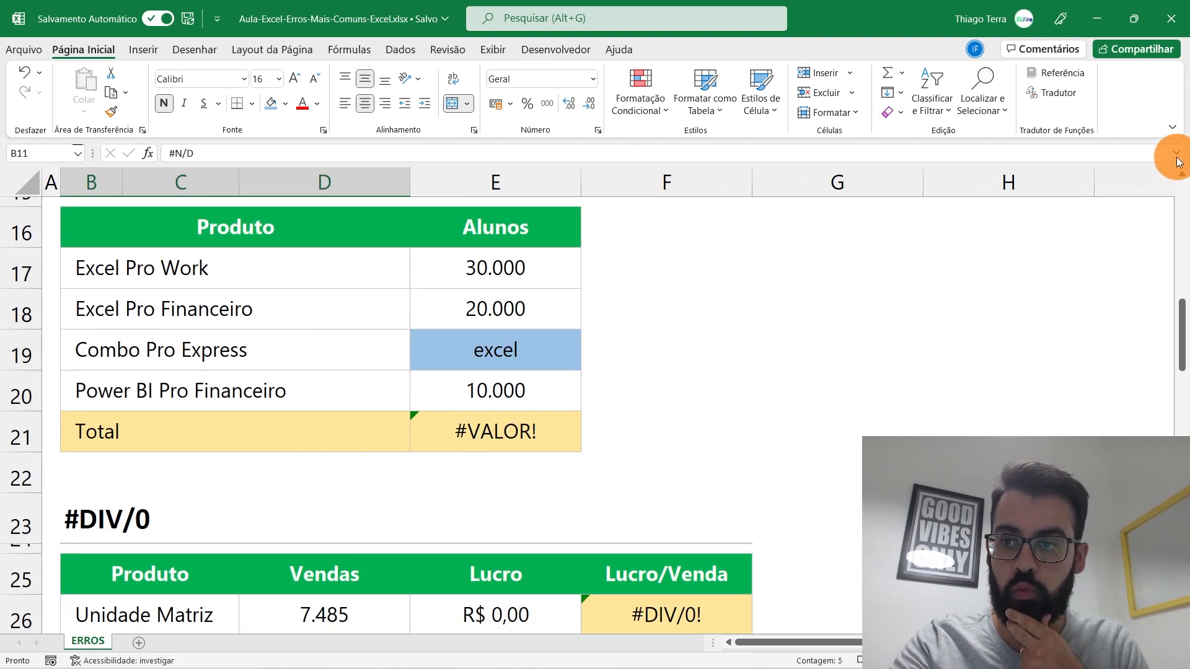
scroll(1178, 181, "up", 1)
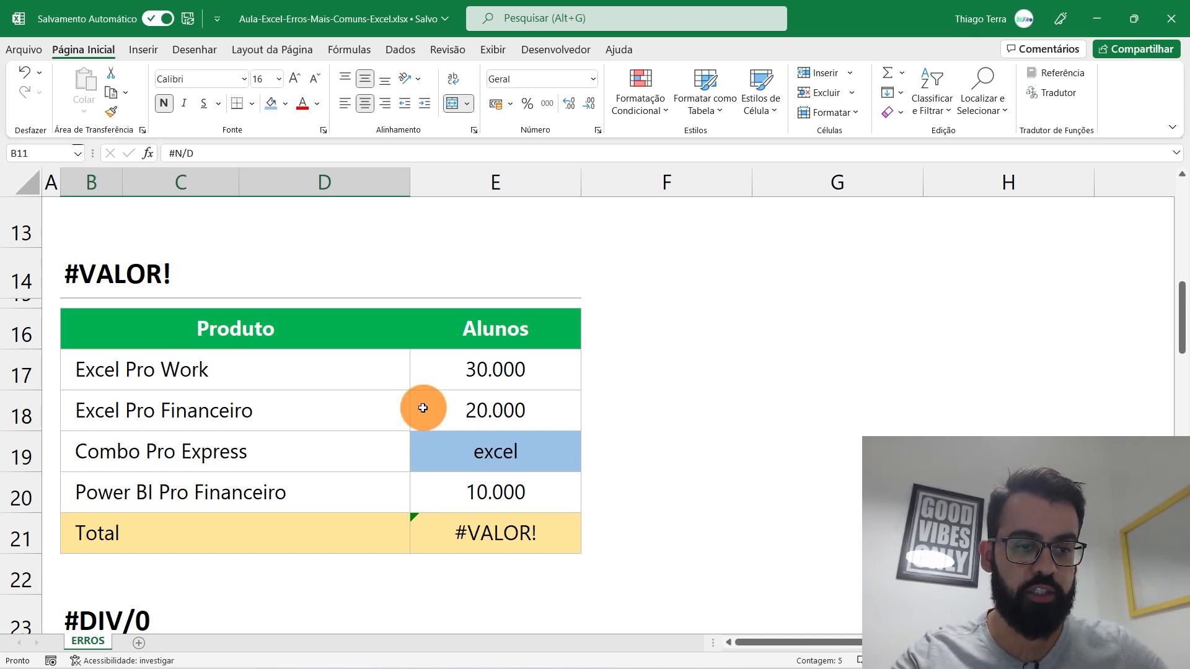
left_click_drag(319, 363, 306, 481)
Step: Inspect the Alunos counts and Total formula, then make the #VALOR! Total bold and left-aligned
left_click(505, 365)
left_click(502, 404)
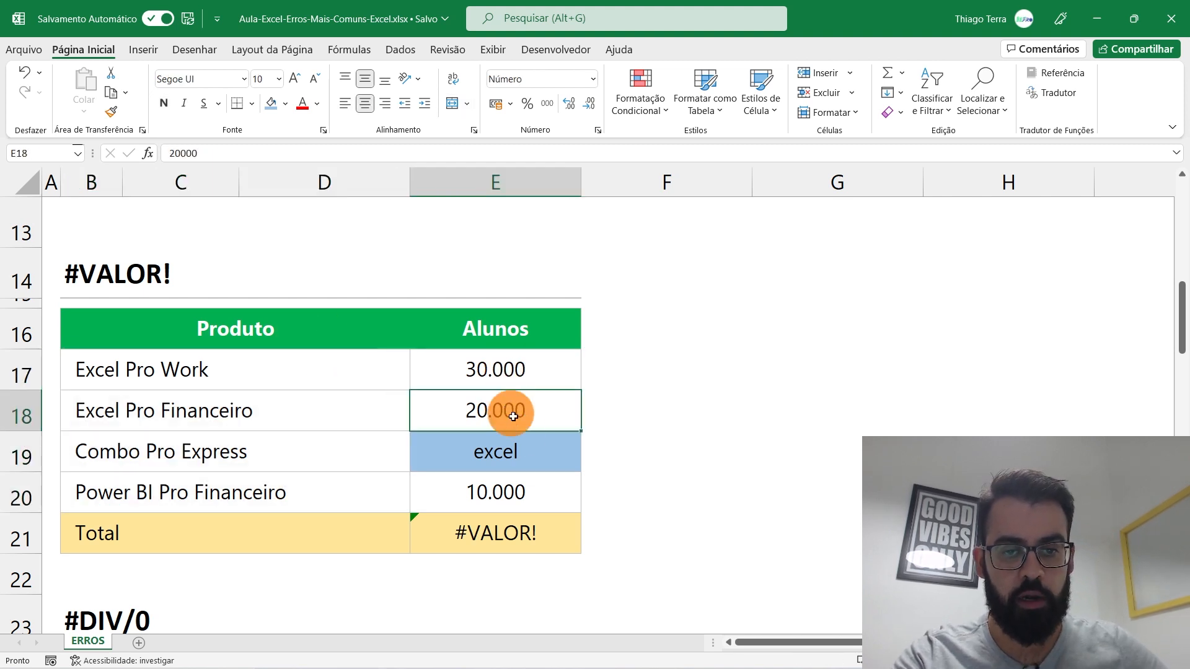
left_click(520, 452)
left_click(443, 533)
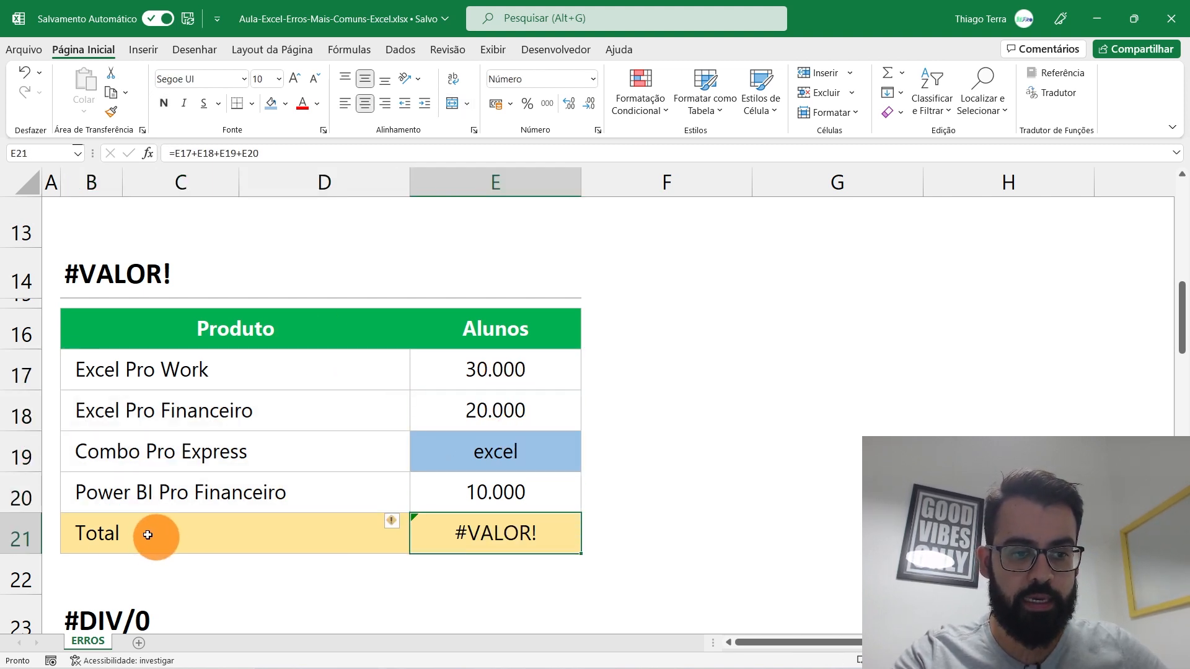
double_click(520, 531)
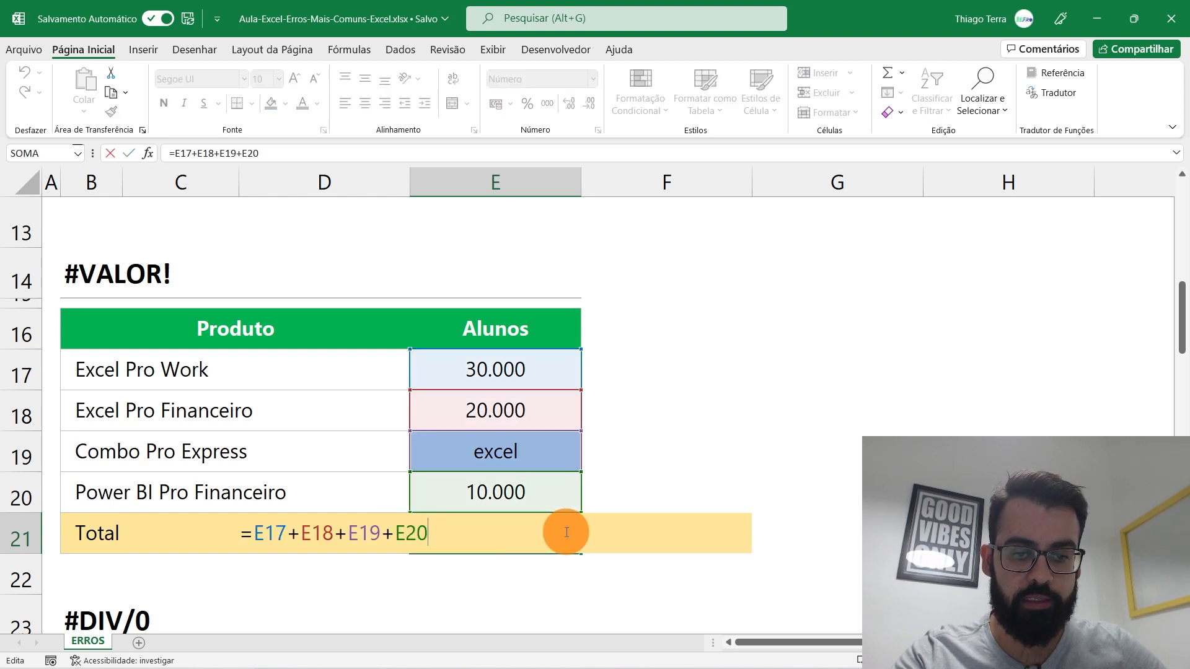
key("Escape")
left_click(345, 102)
left_click(163, 103)
Step: Trace the Total formula's E19 reference, then try 1500 as the Combo count and undo it
double_click(553, 538)
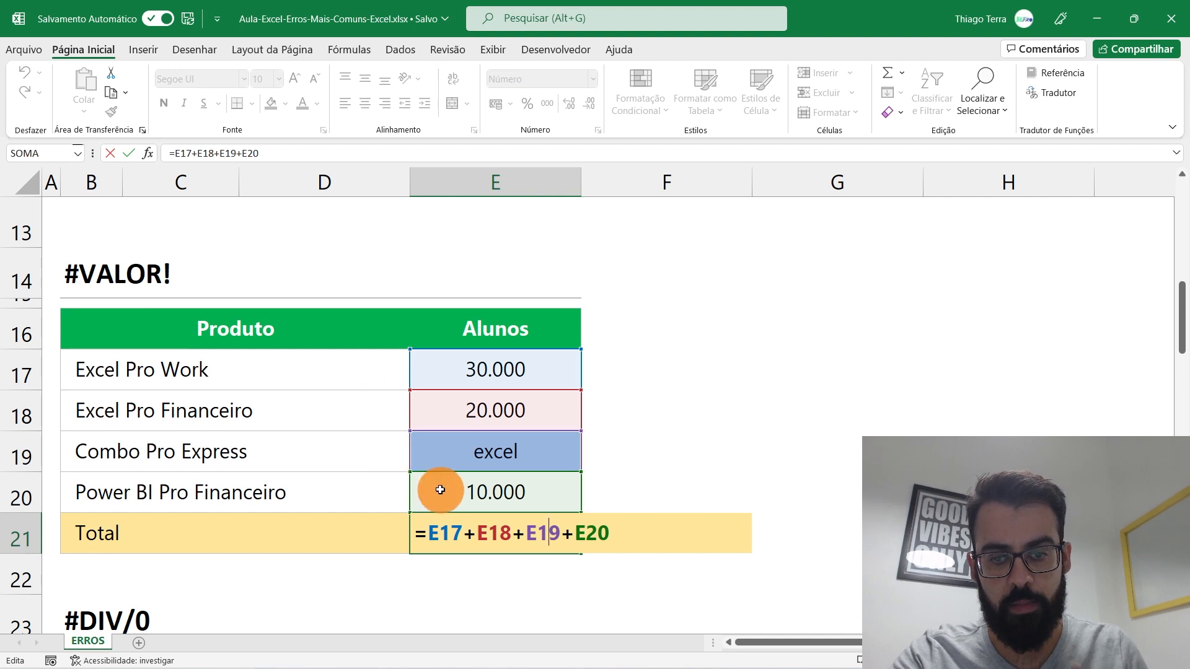
double_click(542, 533)
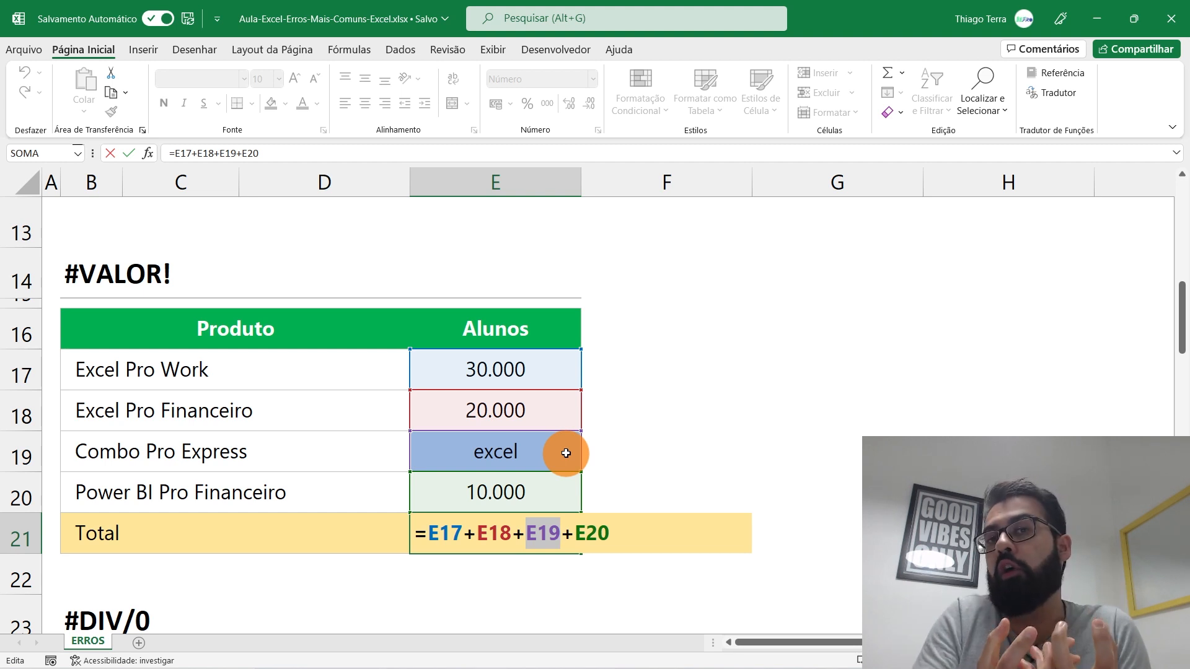
key("Return")
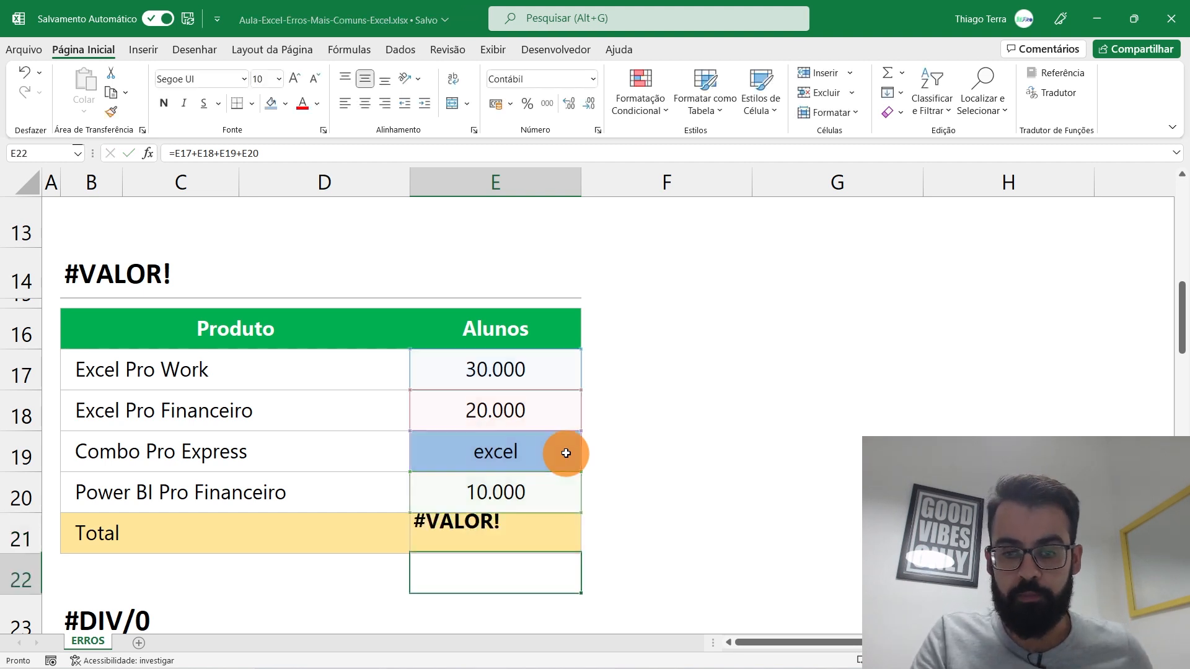
left_click(566, 453)
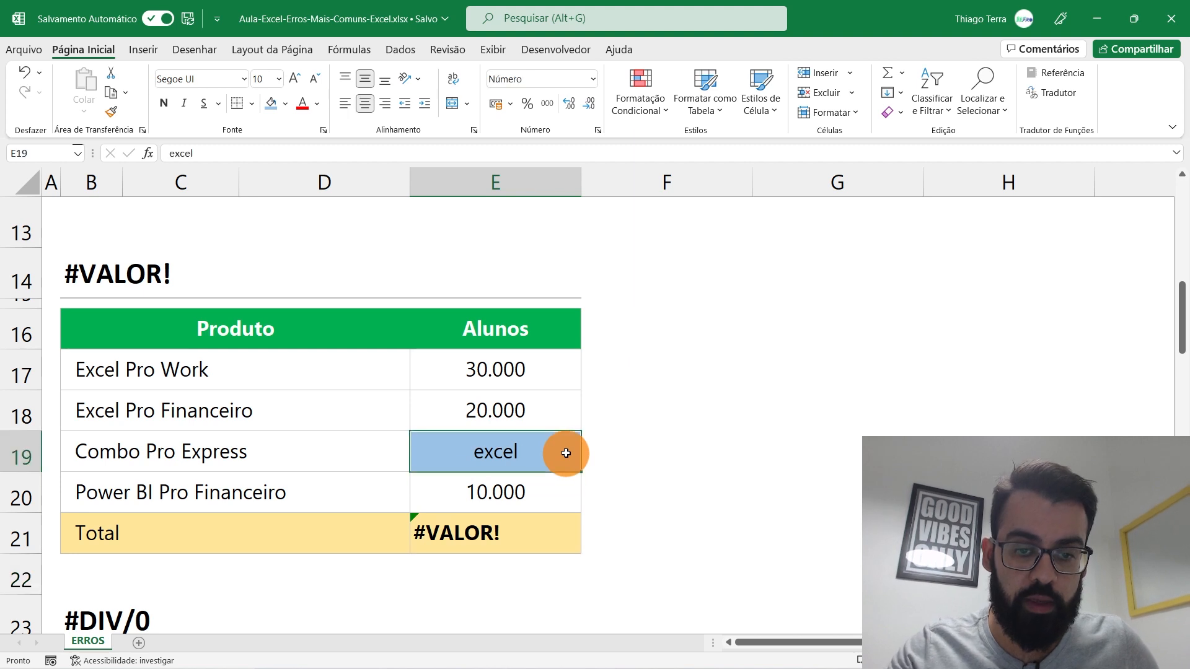
type("1500")
key("Return")
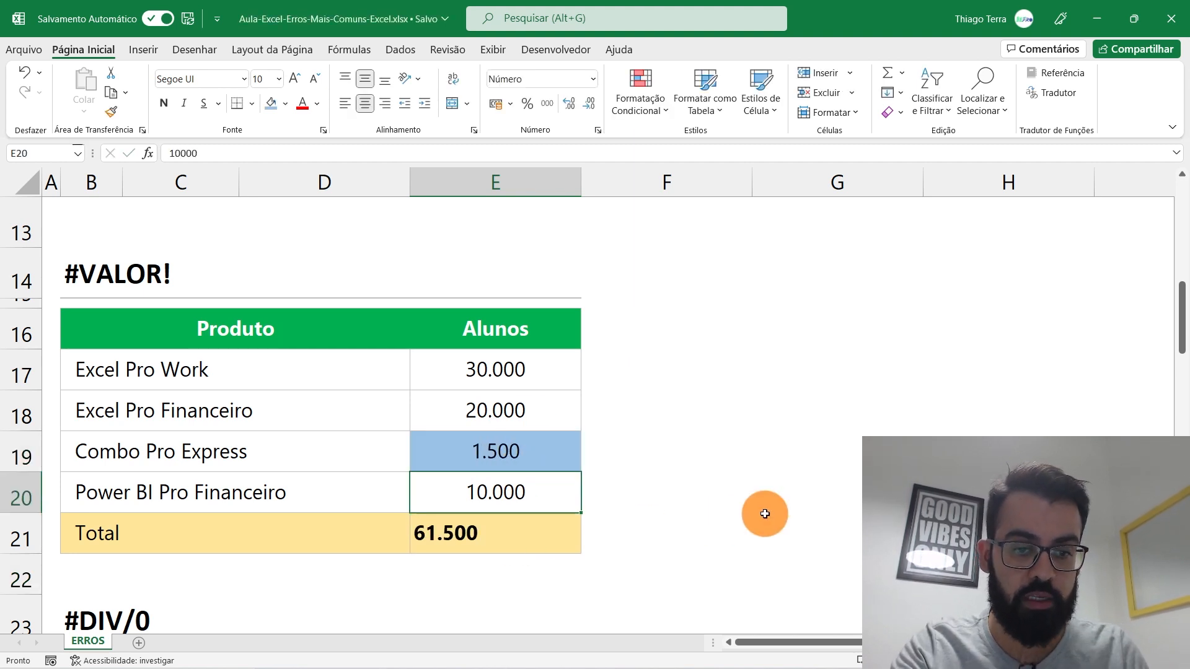
key("ctrl+z")
Step: Replace the Combo Pro Express count with a dash and reselect the Total cell
double_click(545, 529)
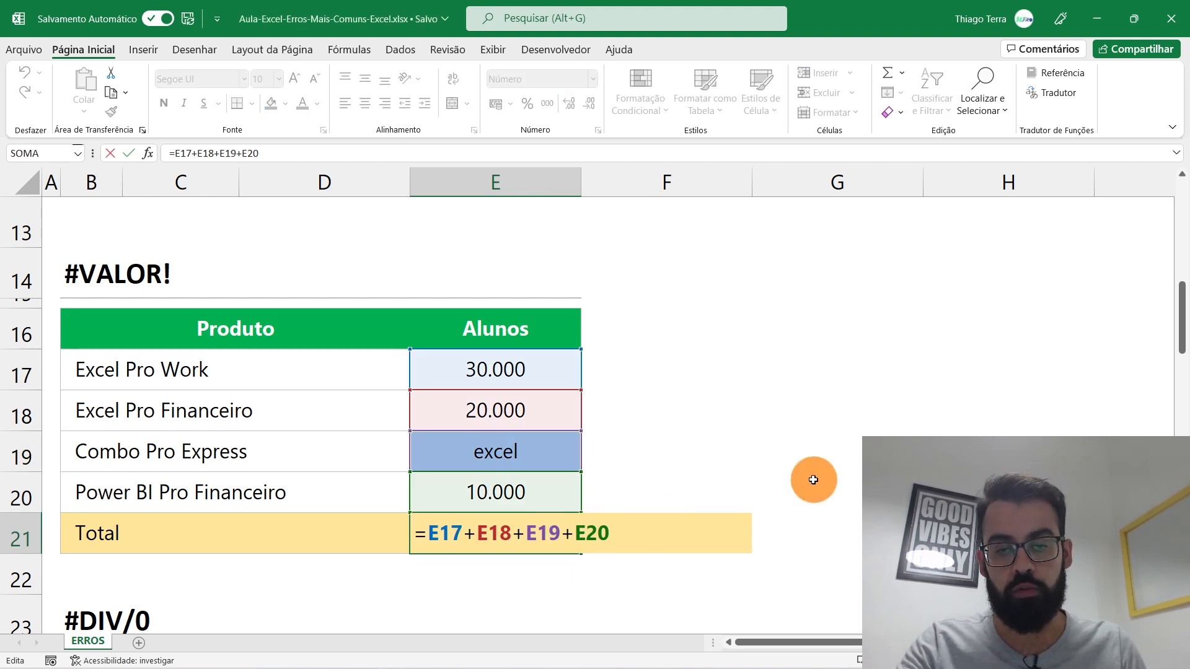
left_click(518, 452)
type("-")
key("Return")
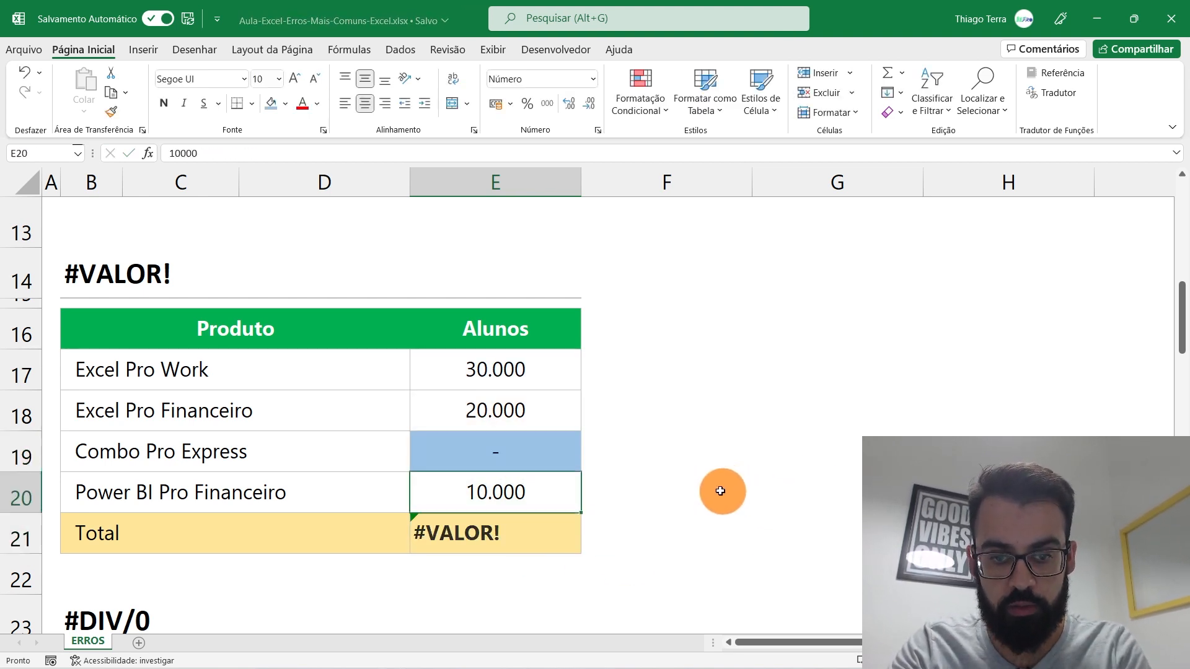
left_click(544, 453)
left_click(551, 530)
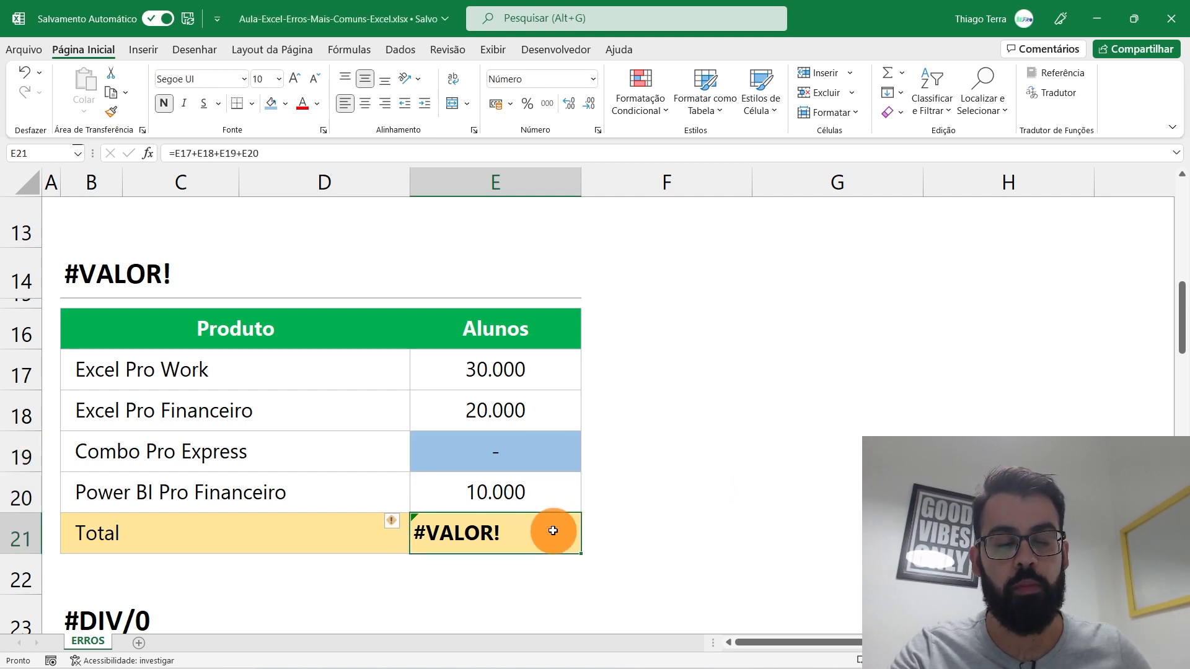
Step: Replace the Total formula with =SOMA(E17:E20) and check the new result
double_click(553, 531)
left_click_drag(433, 533, 824, 508)
type("SOMA")
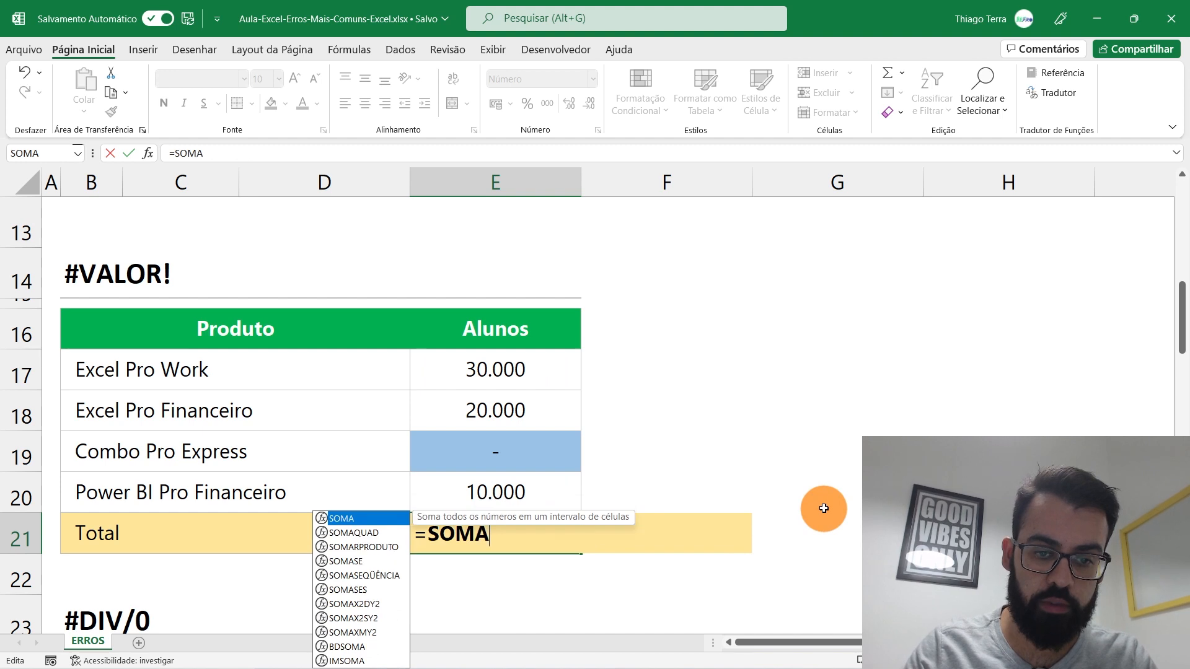
type("(")
left_click_drag(558, 377, 535, 476)
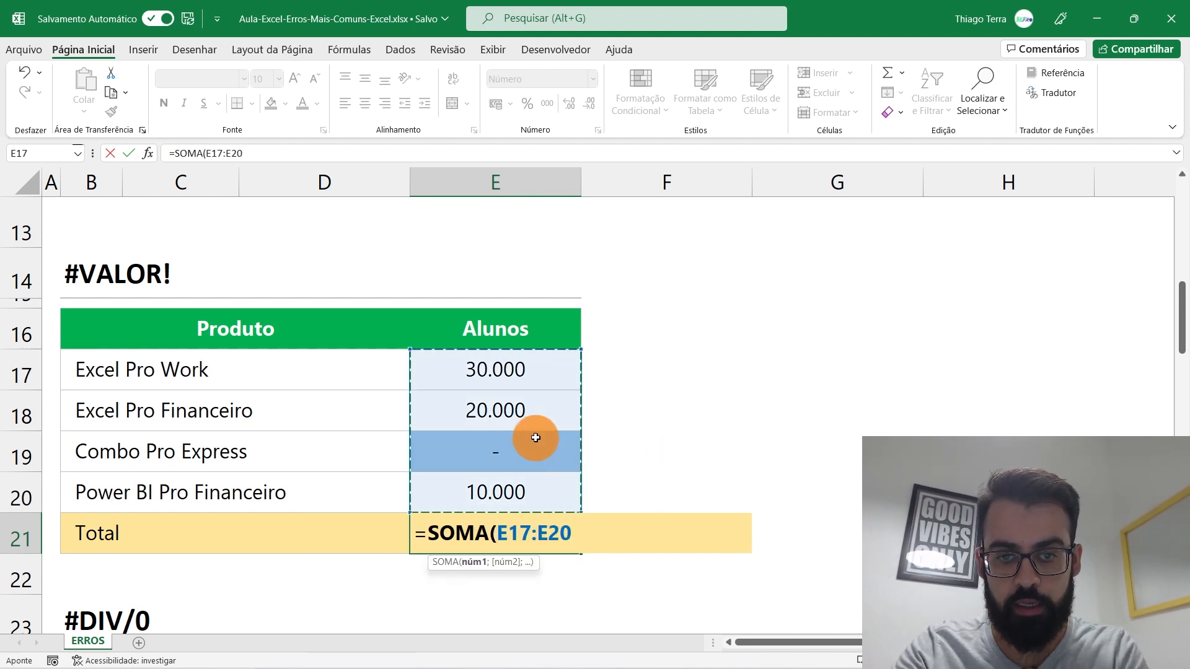
key("Return")
left_click(529, 549)
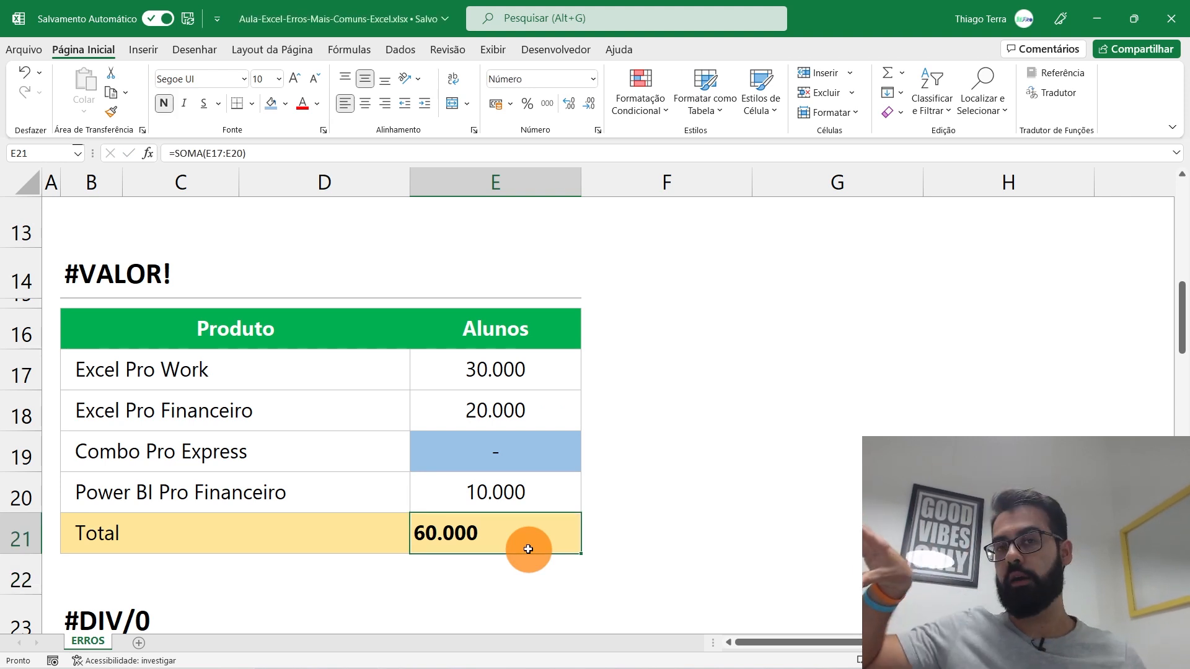
Step: Enter EXCEL as the Combo Pro Express count and return to that cell
key("Up")
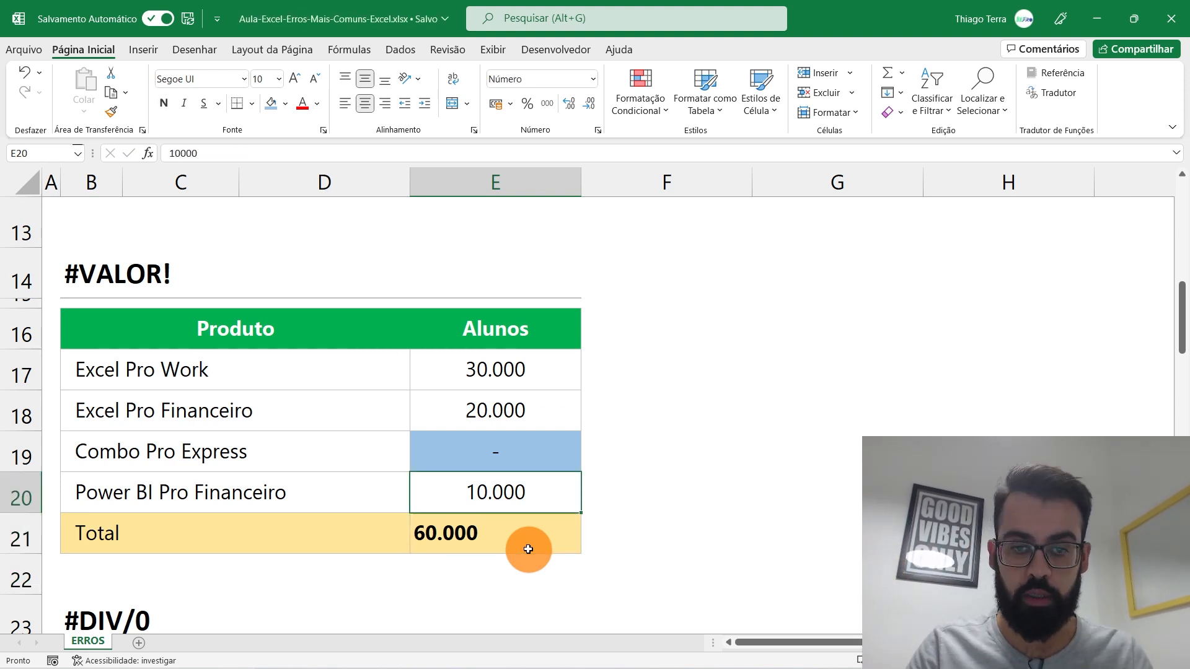
key("Up")
type("EXCEL")
key("Return")
key("Up")
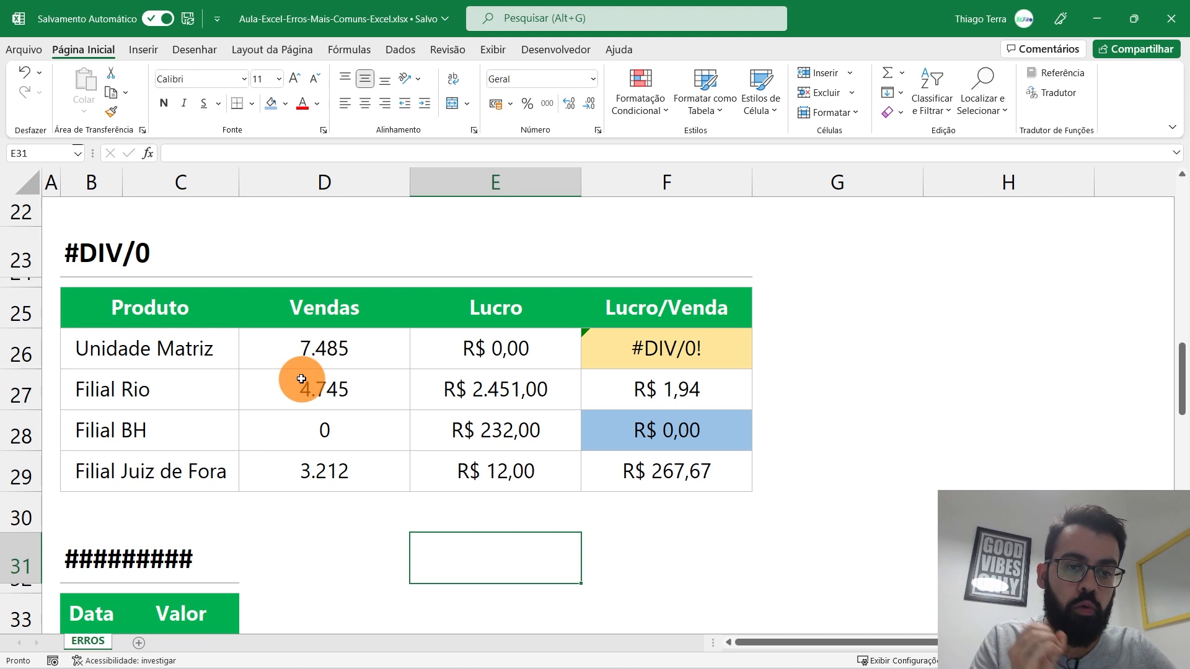
left_click(211, 322)
type("uNIDA")
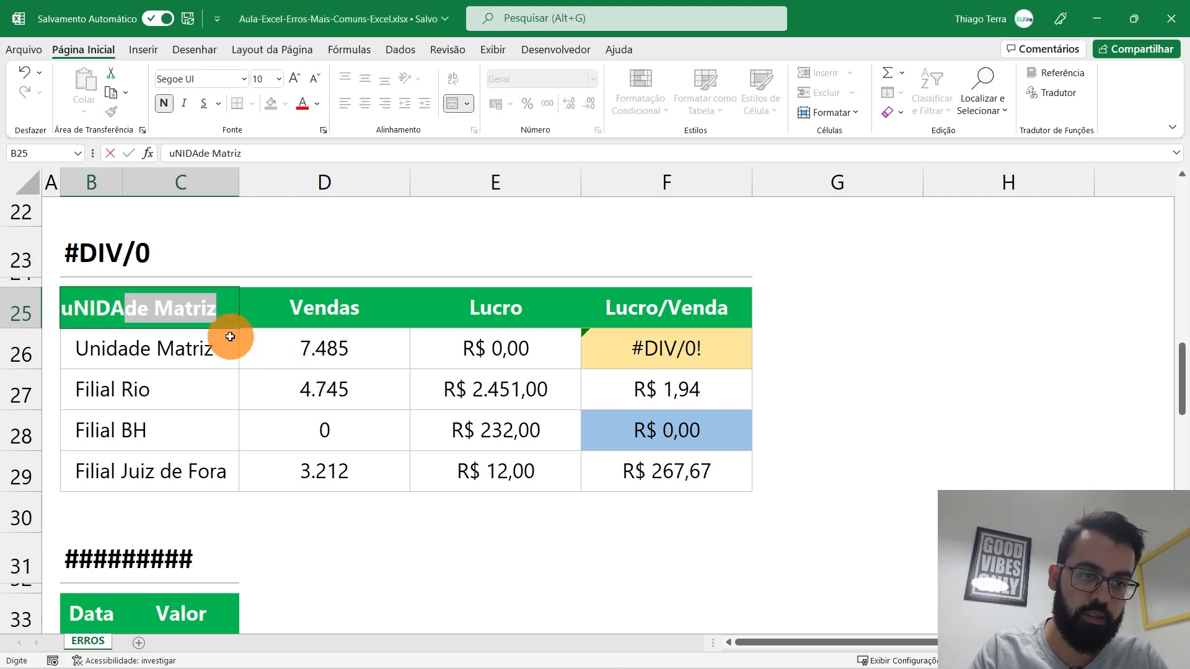
key("BackSpace")
key("BackSpace")
key("BackSpace")
key("Caps_Lock")
key("BackSpace")
key("BackSpace")
key("BackSpace")
type("Unidade ")
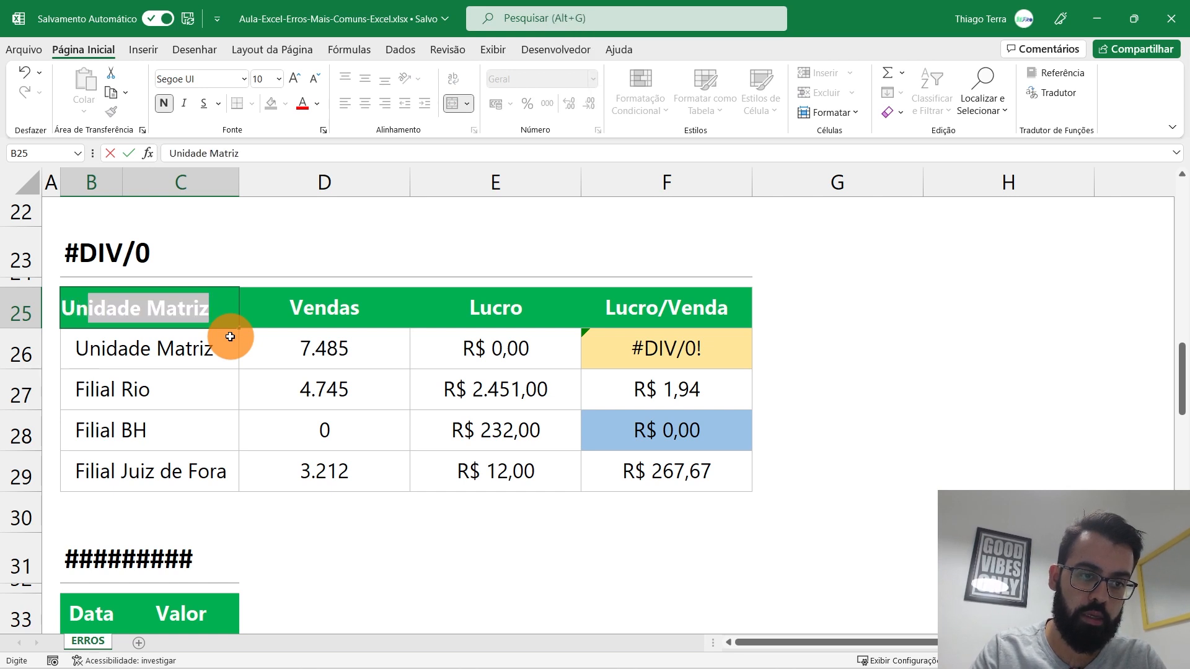
type("s")
key("Return")
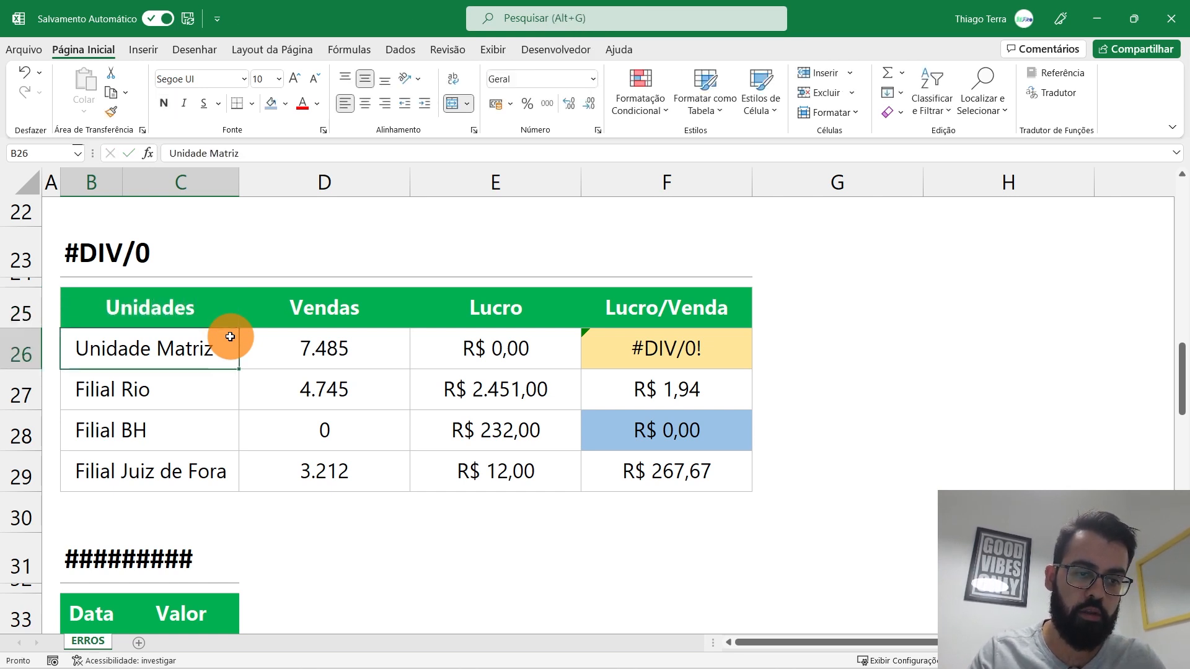
left_click(198, 387)
left_click(191, 420)
left_click(207, 478)
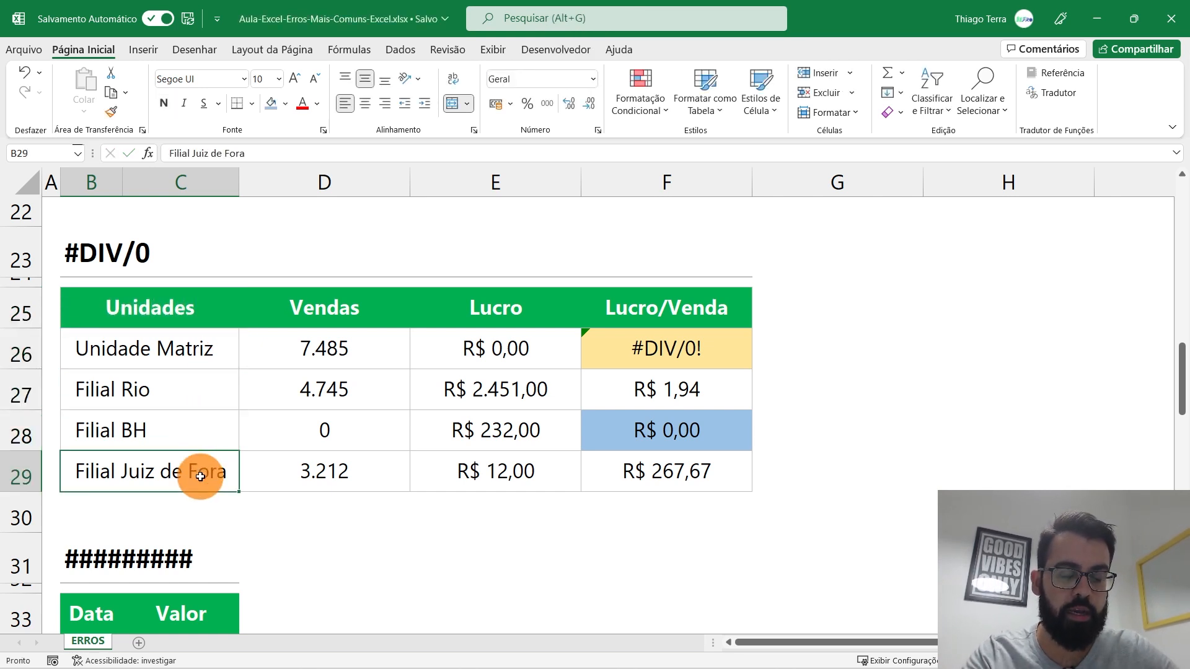
left_click(361, 361)
left_click_drag(360, 361, 345, 473)
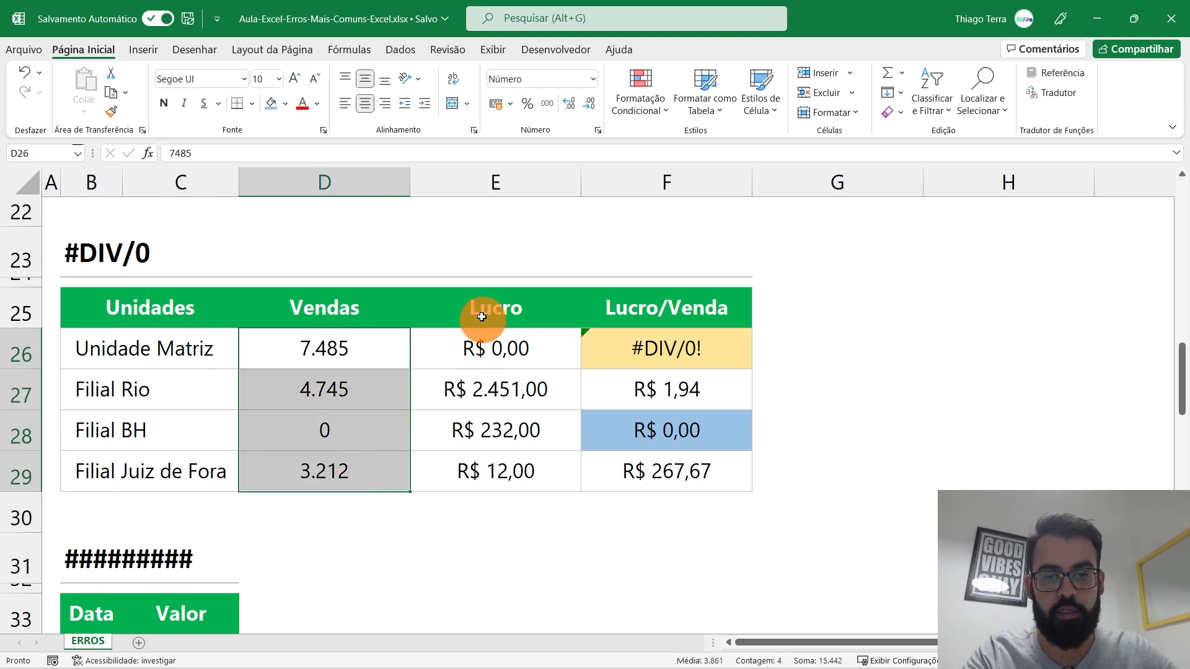
left_click(498, 350)
left_click_drag(498, 350, 500, 472)
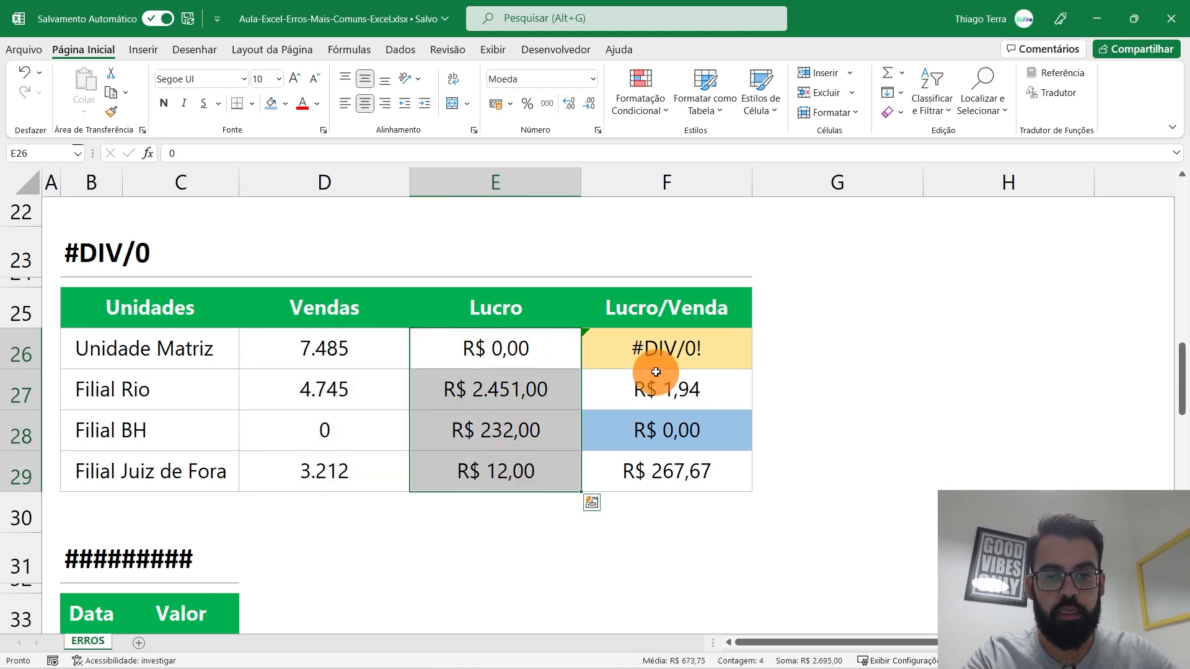
left_click(657, 350)
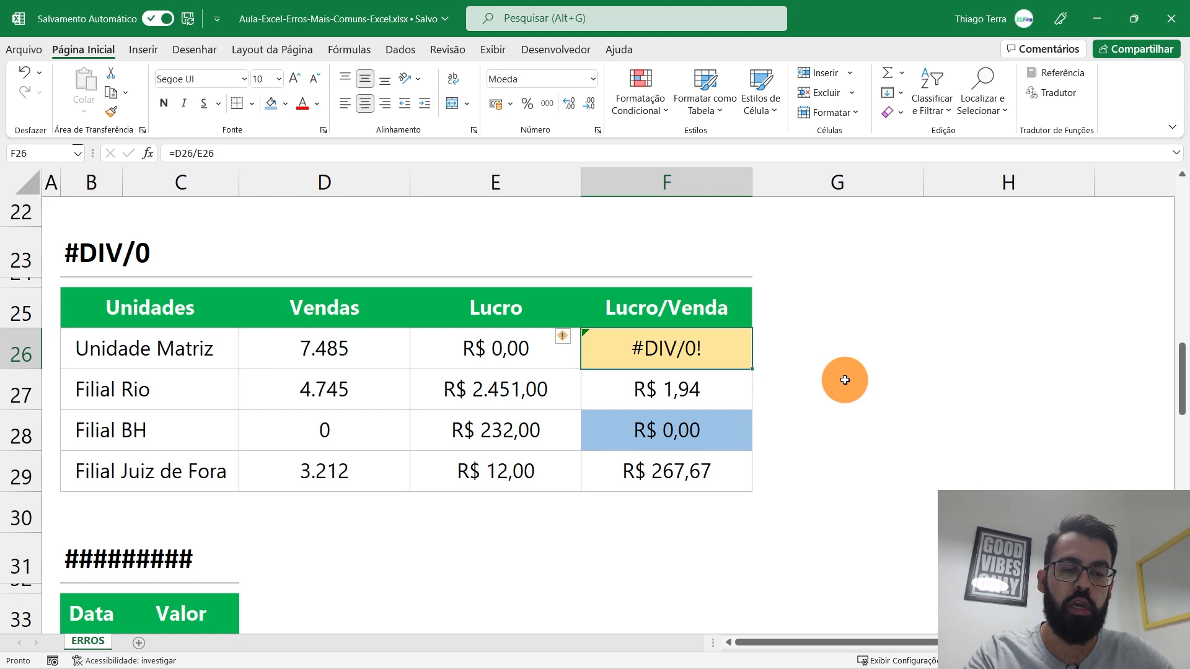
left_click(688, 397)
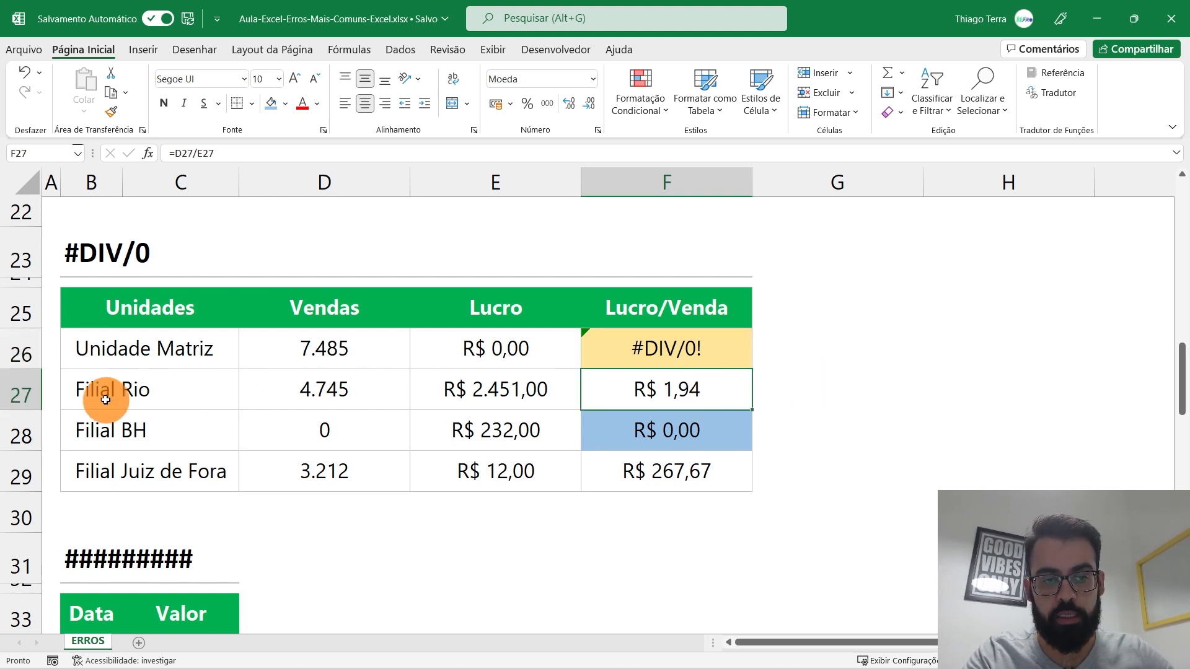
double_click(661, 389)
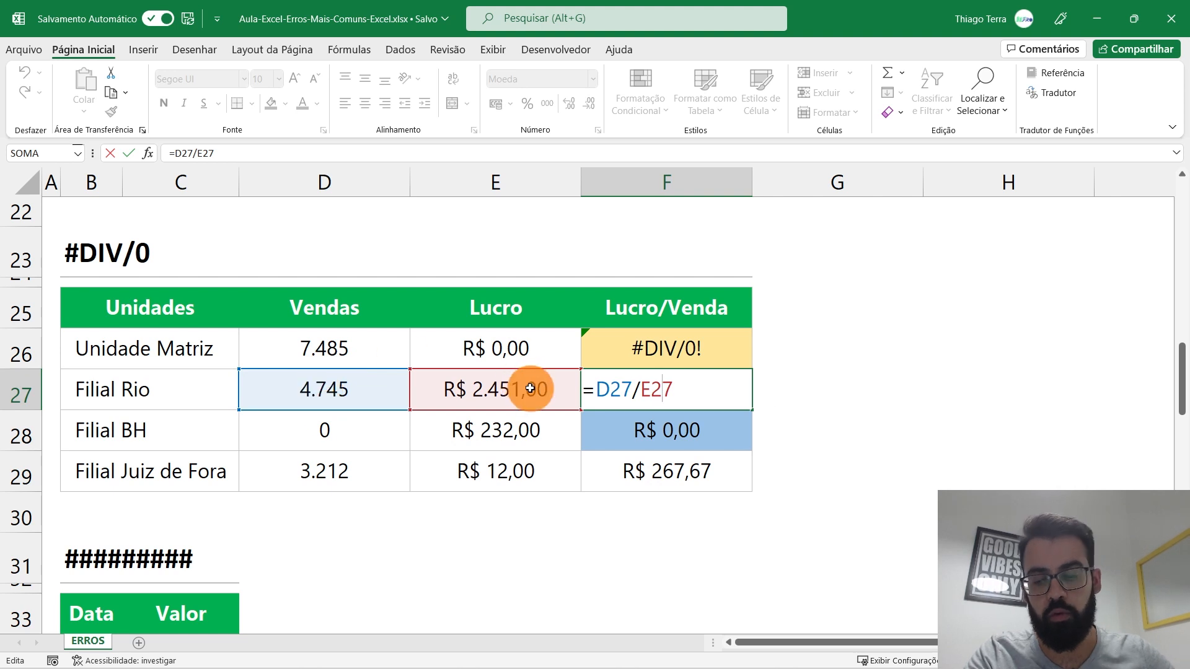
key("Return")
left_click(684, 385)
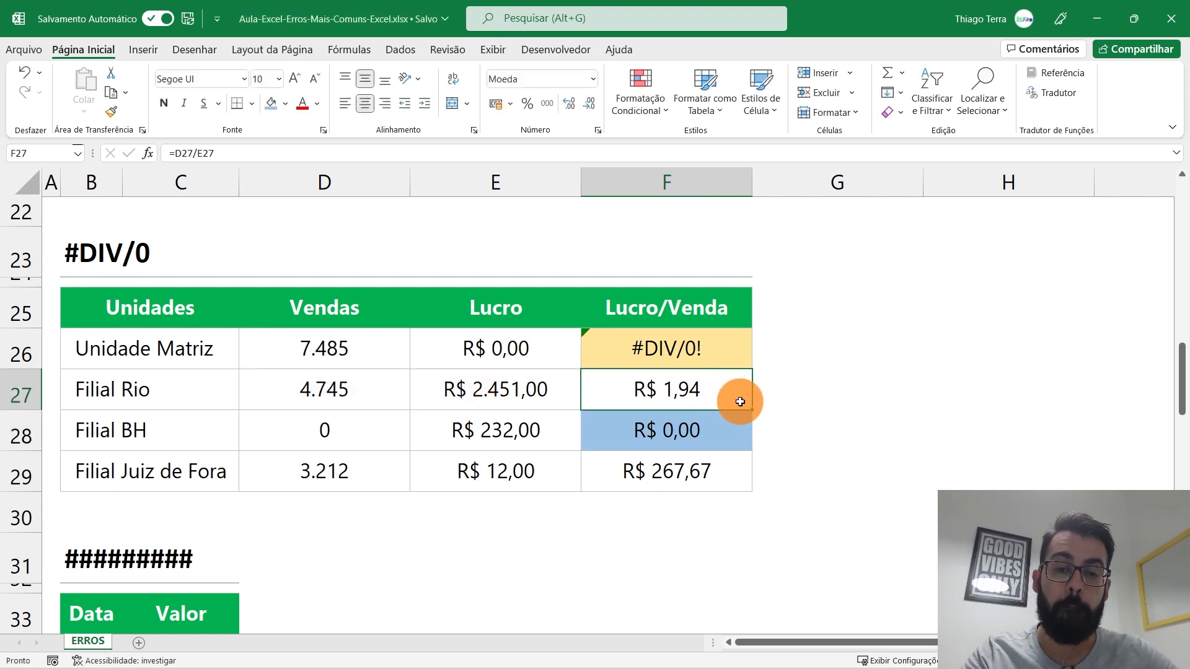
left_click_drag(181, 359, 528, 357)
left_click(685, 346)
double_click(685, 346)
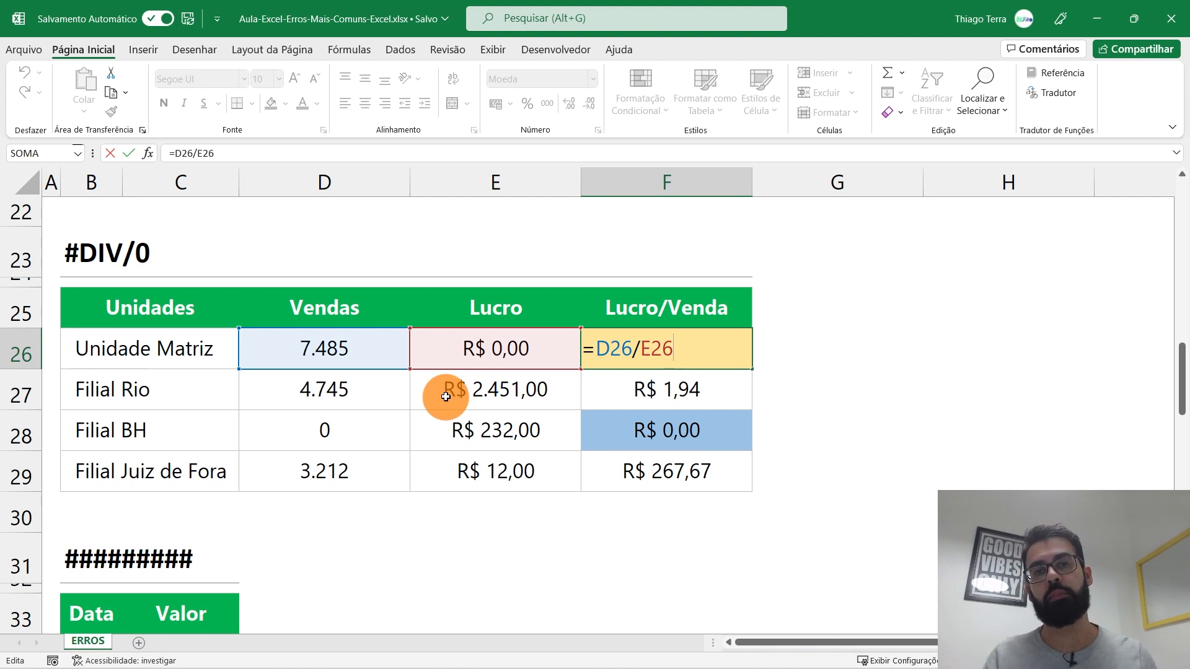
key("Return")
key("Up")
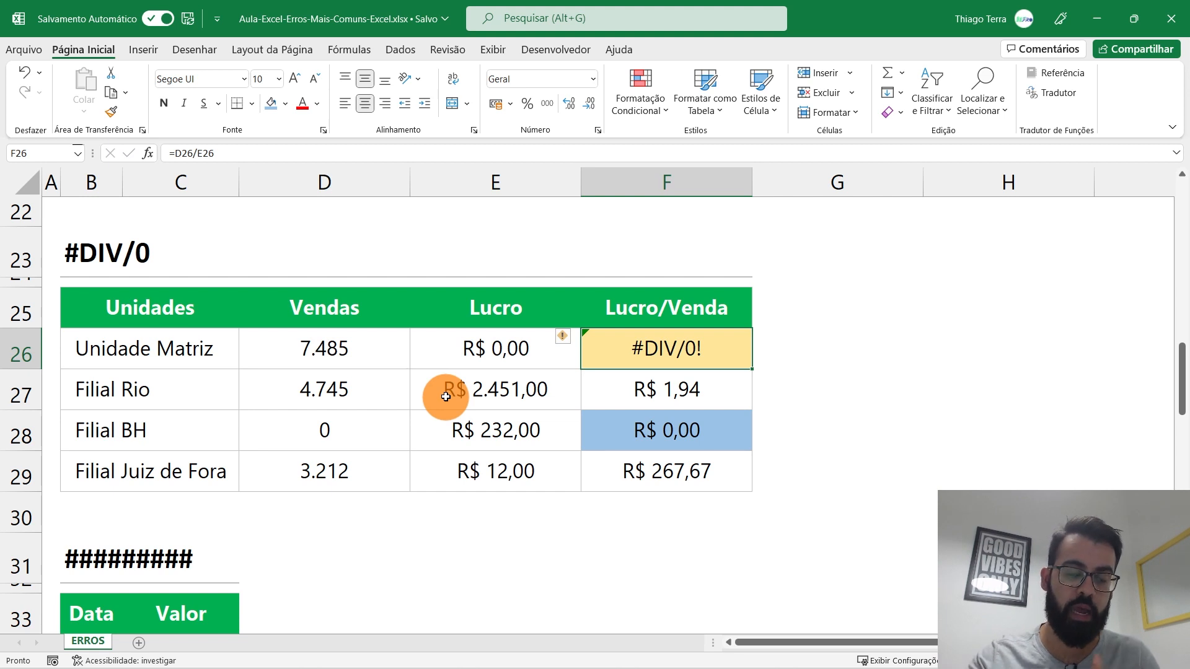
left_click(701, 435)
double_click(702, 436)
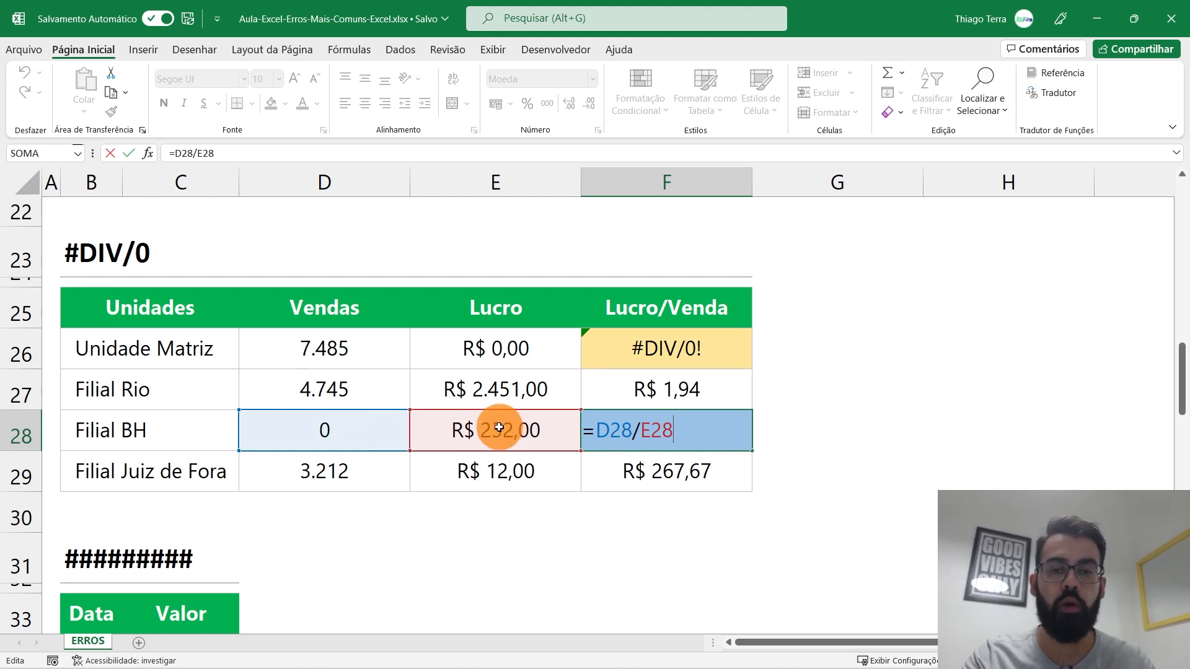
key("Escape")
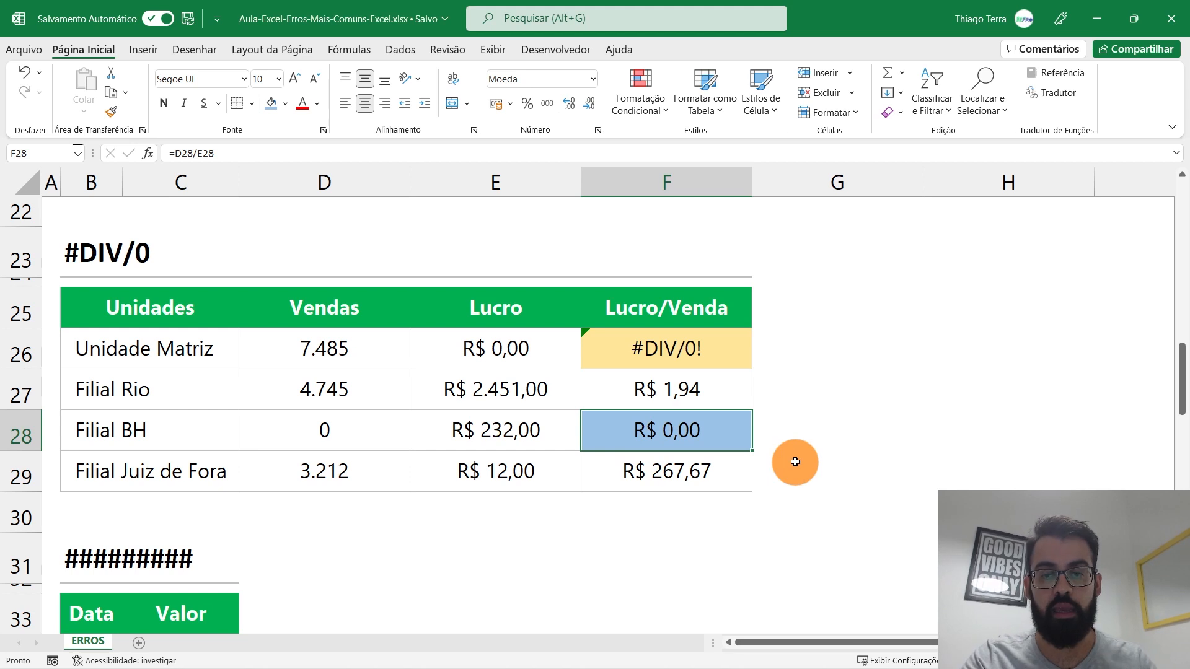
left_click(723, 354)
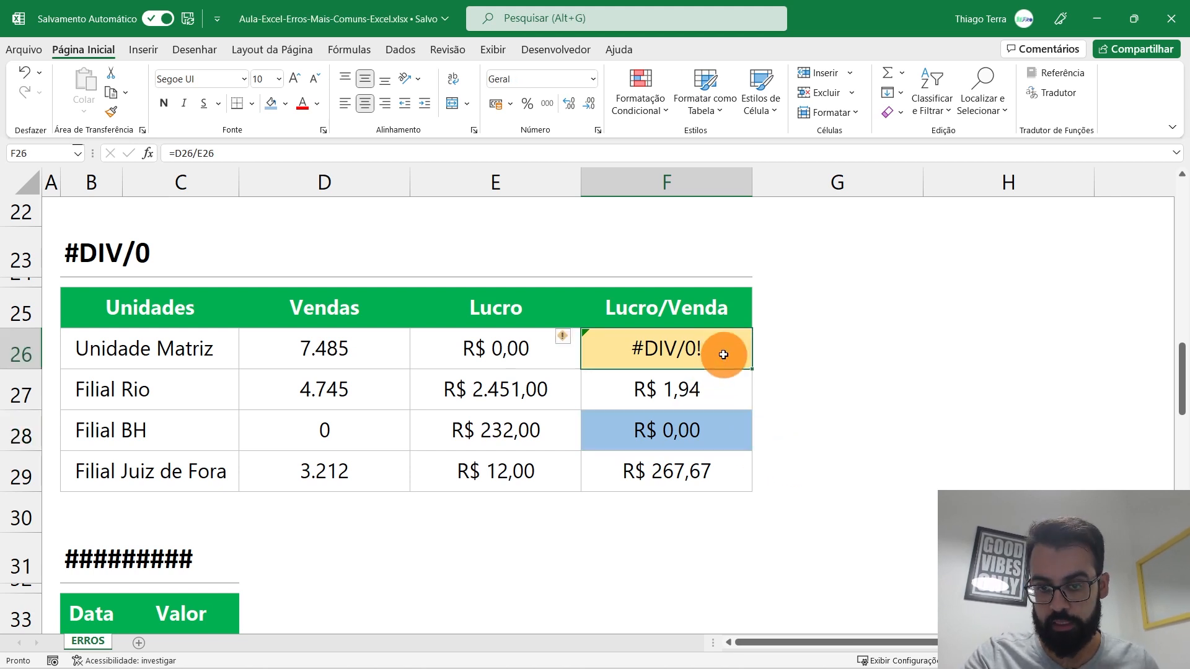
Step: Clear the Unidade Matriz profit value in E26
double_click(723, 355)
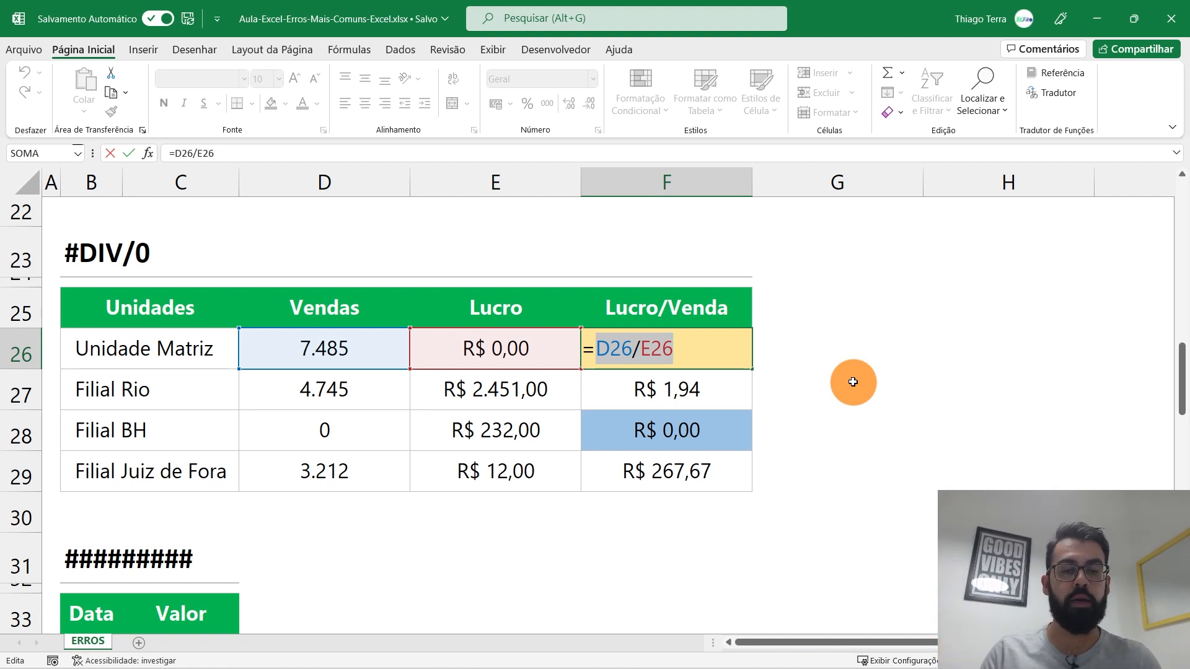
key("Return")
left_click(499, 349)
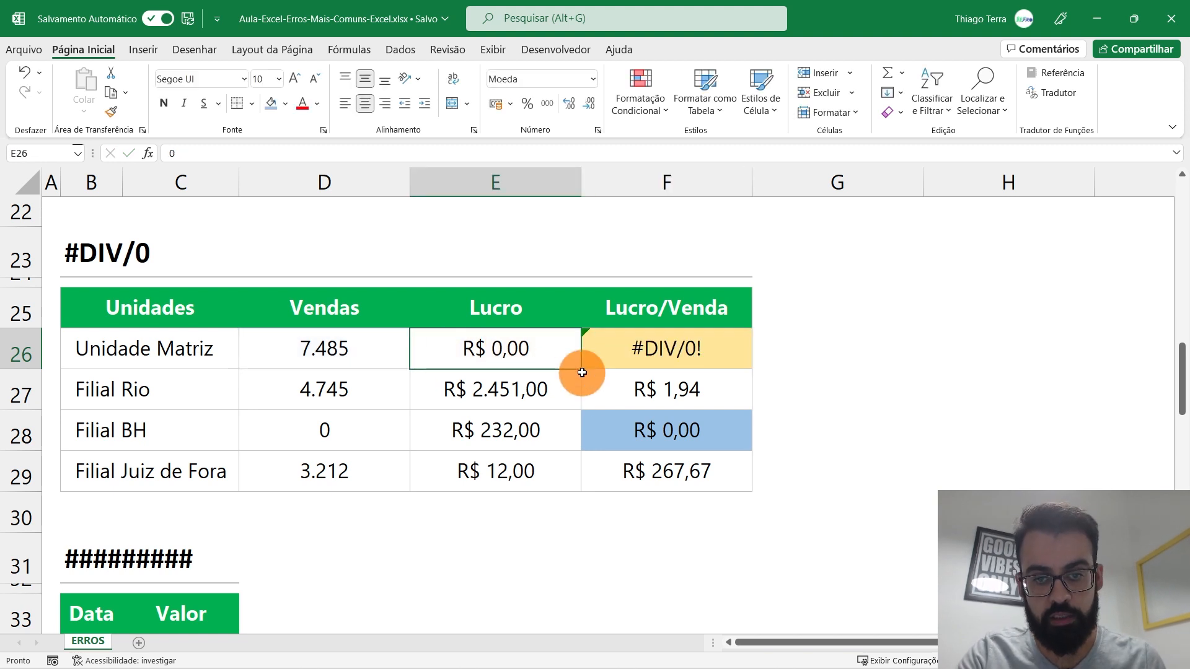
key("Delete")
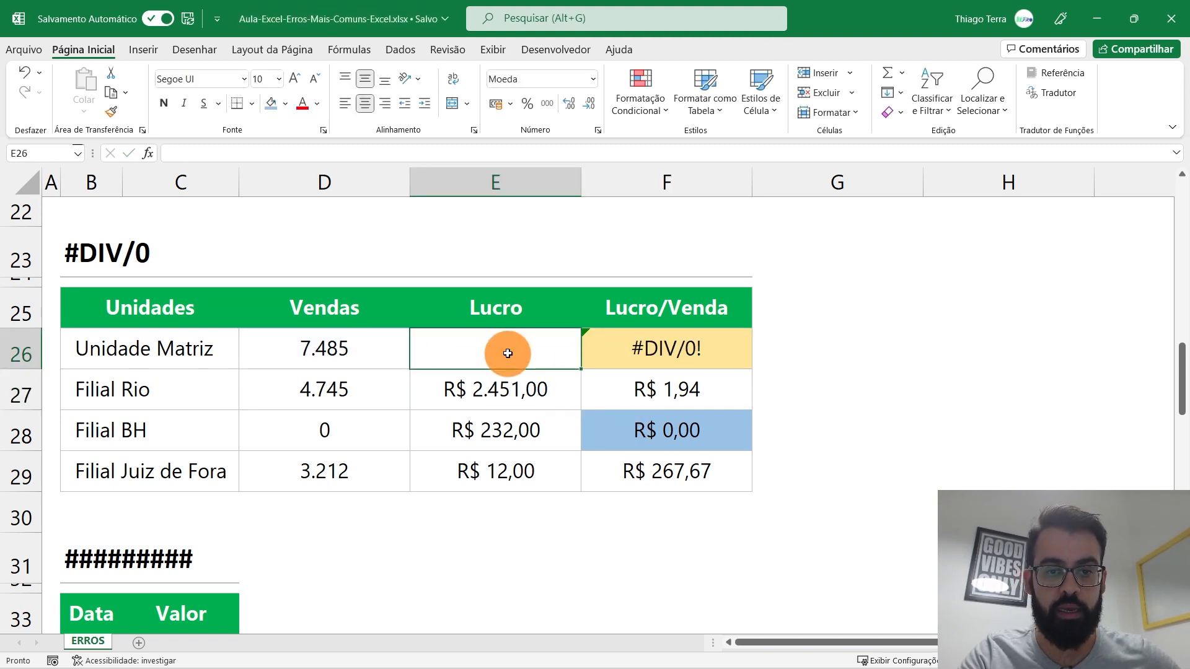
left_click(686, 361)
left_click(478, 355)
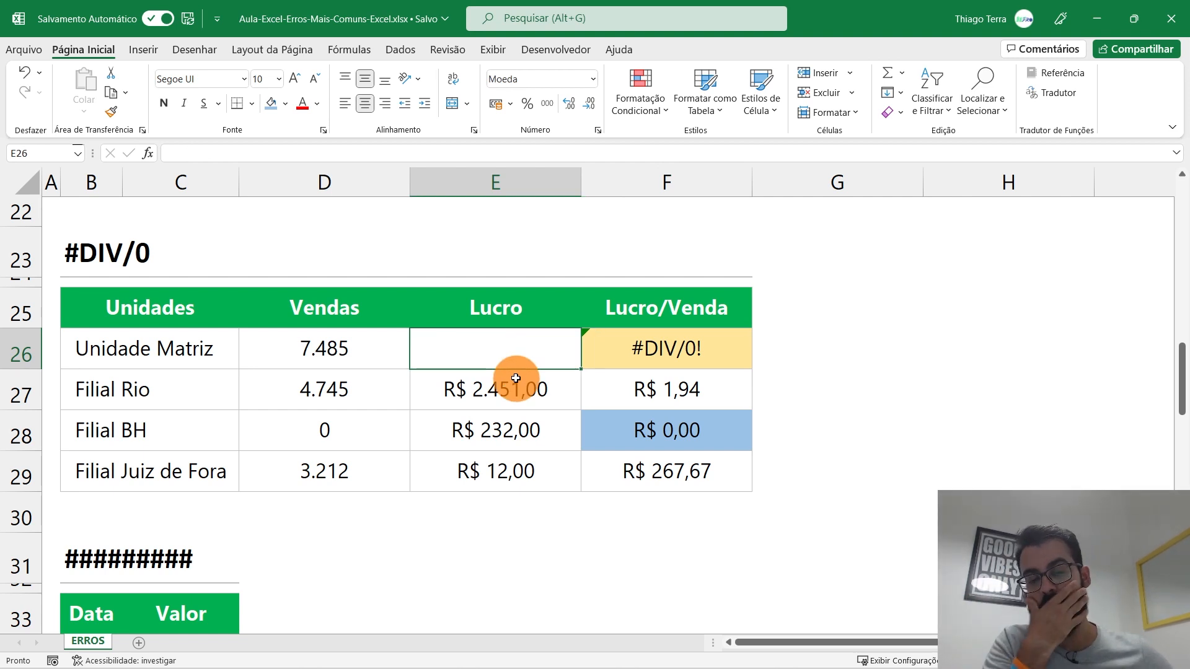
Step: Make the #DIV/0! in F26 bold and left-aligned, then delete its old division formula
left_click(624, 363)
left_click(341, 105)
left_click(164, 102)
double_click(674, 347)
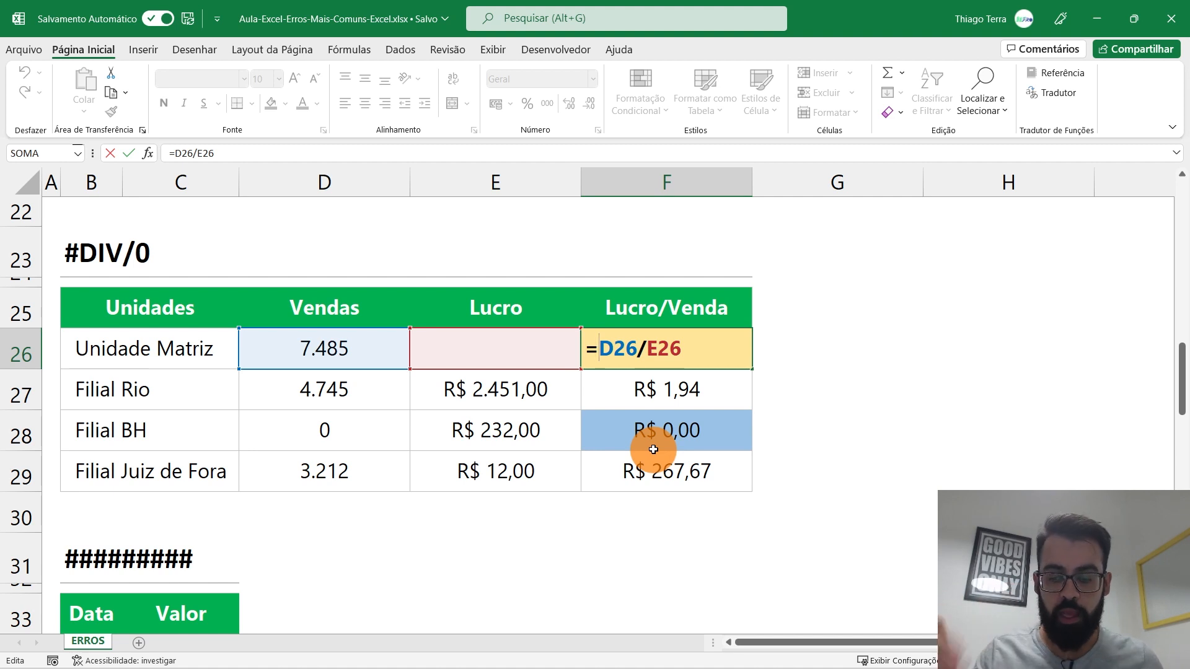
key("Delete")
key("Delete")
key("Delete")
key("Delete")
key("Delete")
key("Delete")
key("Delete")
Step: Enter =SEERRO(D26/E26;0) in F26, picking D26 and E26 as the references
type("se")
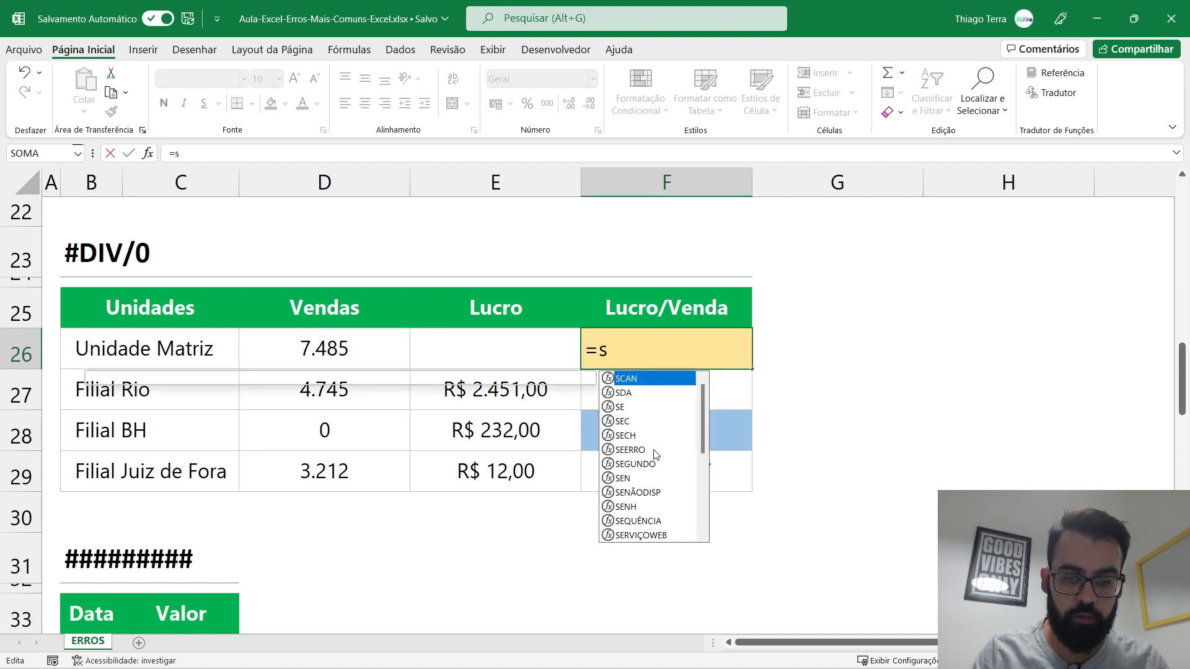
key("Caps_Lock")
key("BackSpace")
key("BackSpace")
type("SEERRO")
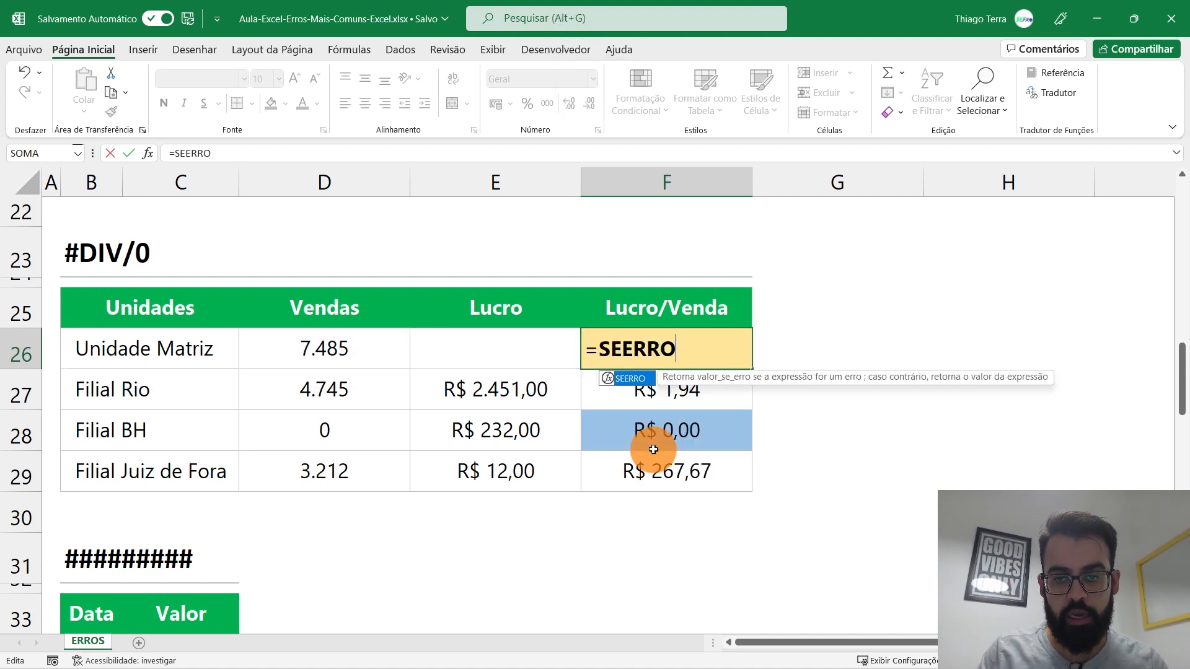
type("(")
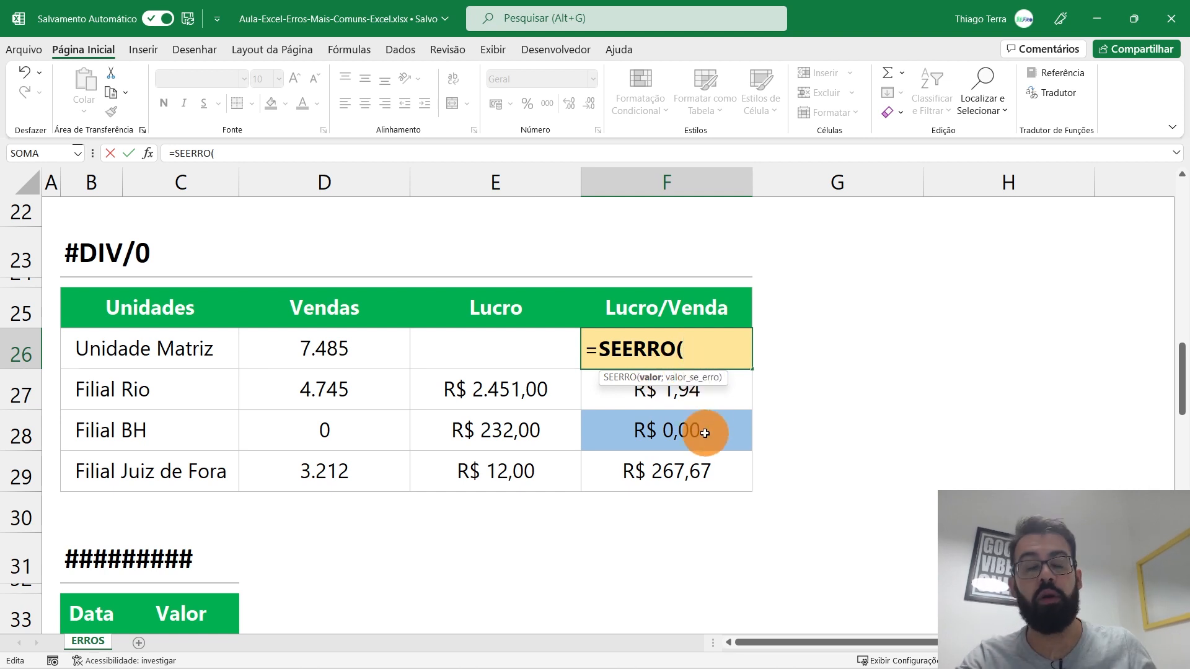
left_click(345, 342)
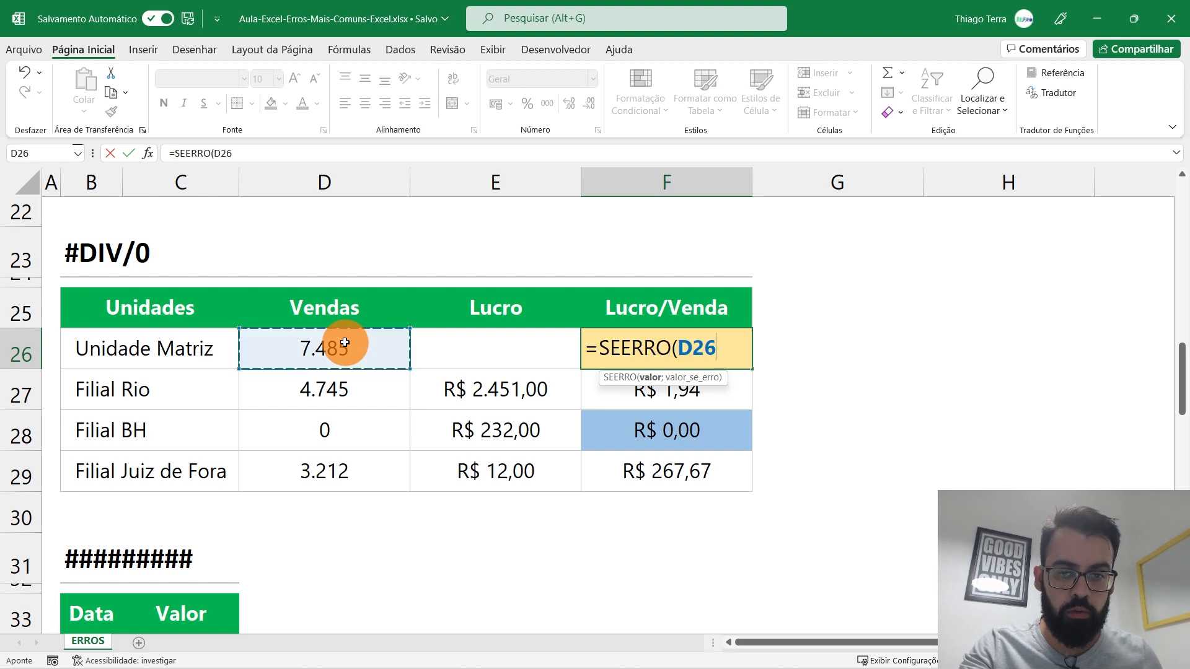
type("/")
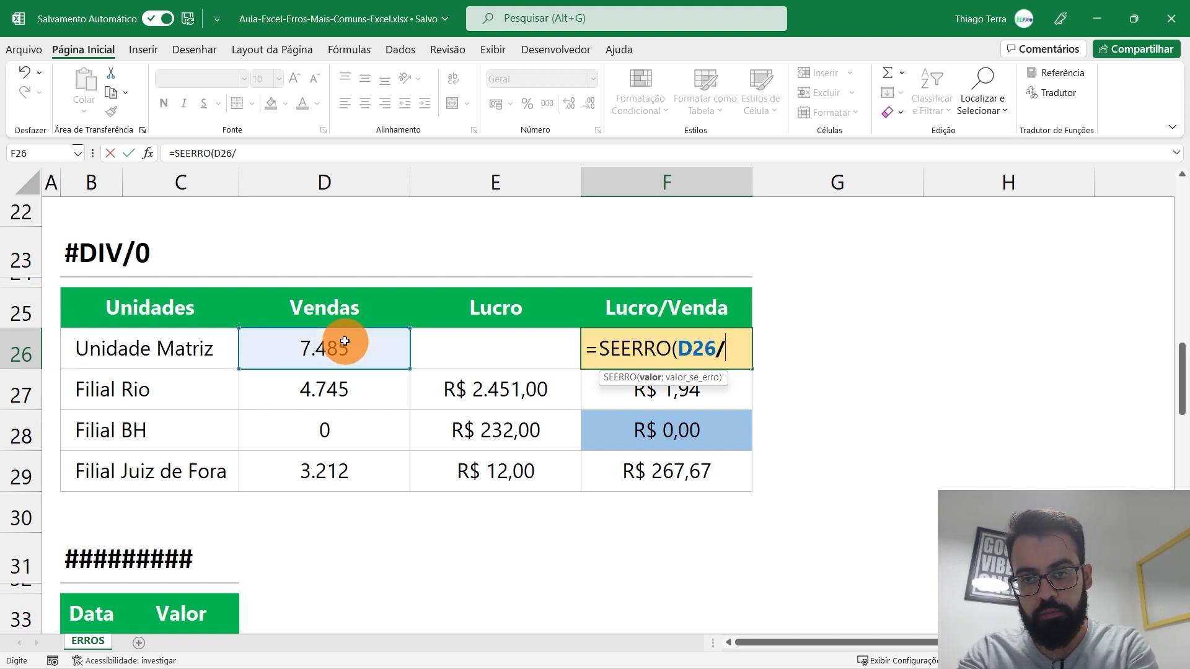
left_click(468, 361)
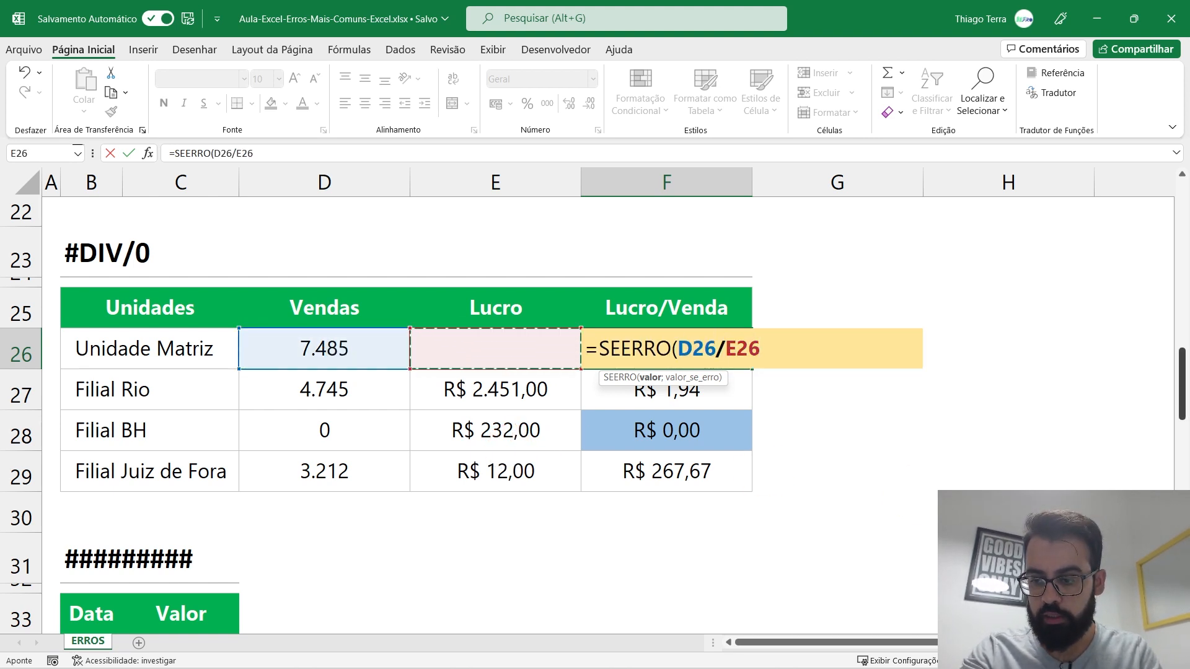
scroll(509, 448, "down", 1)
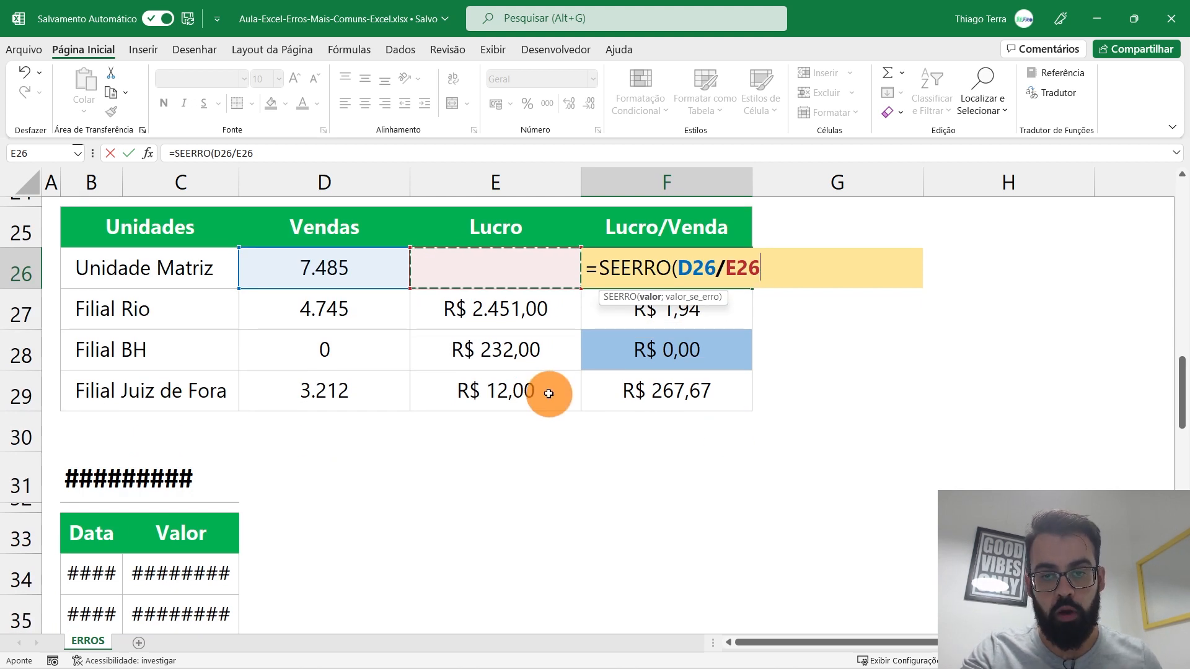
type(";")
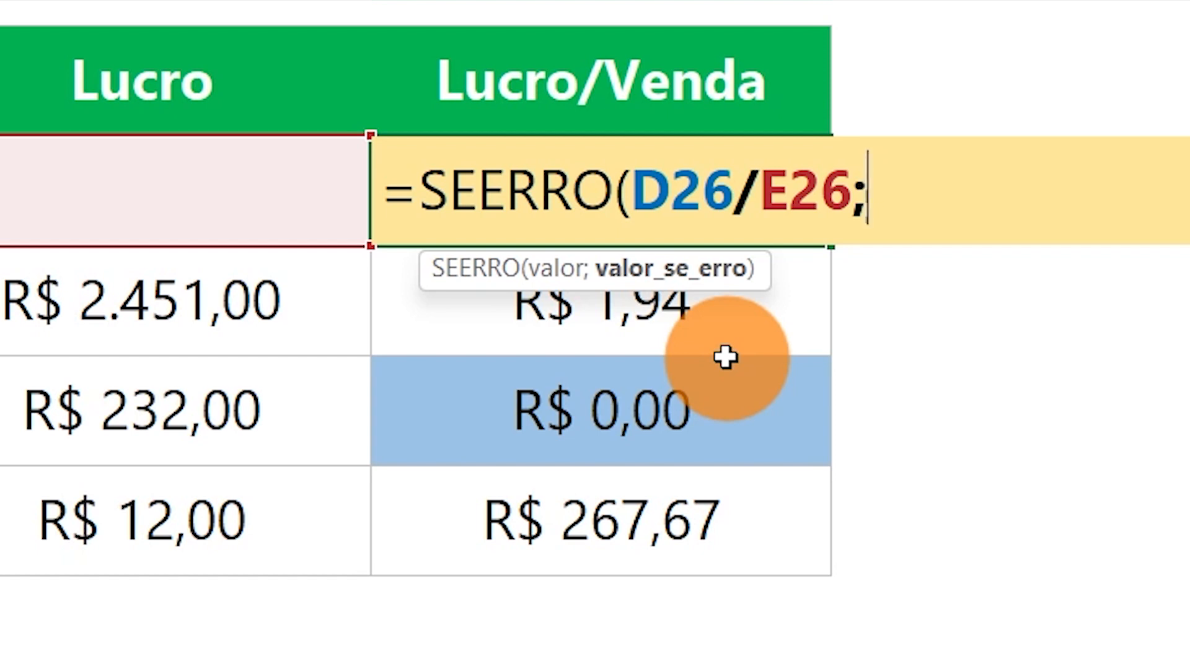
type("0")
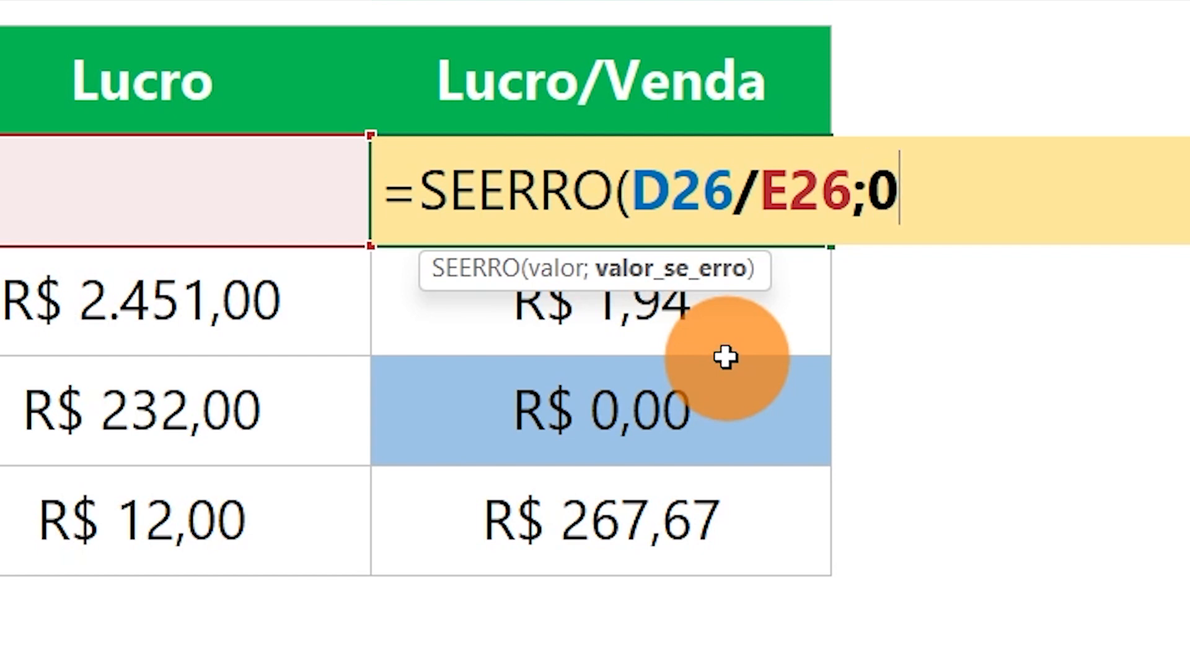
type(")")
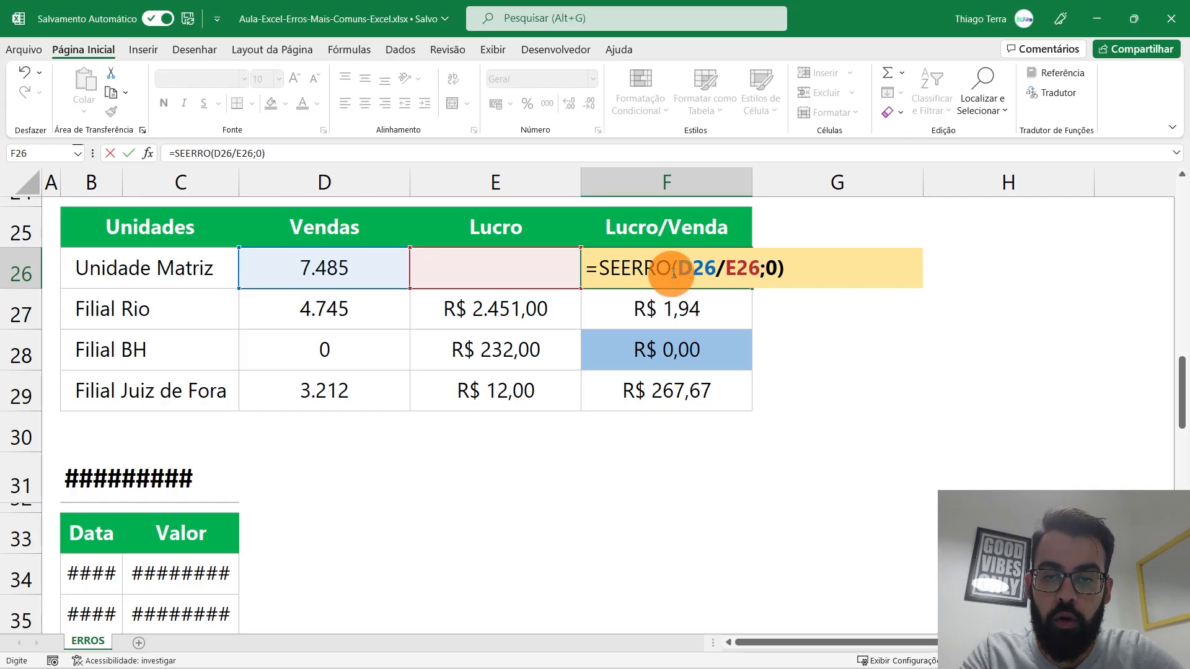
left_click_drag(631, 191, 853, 191)
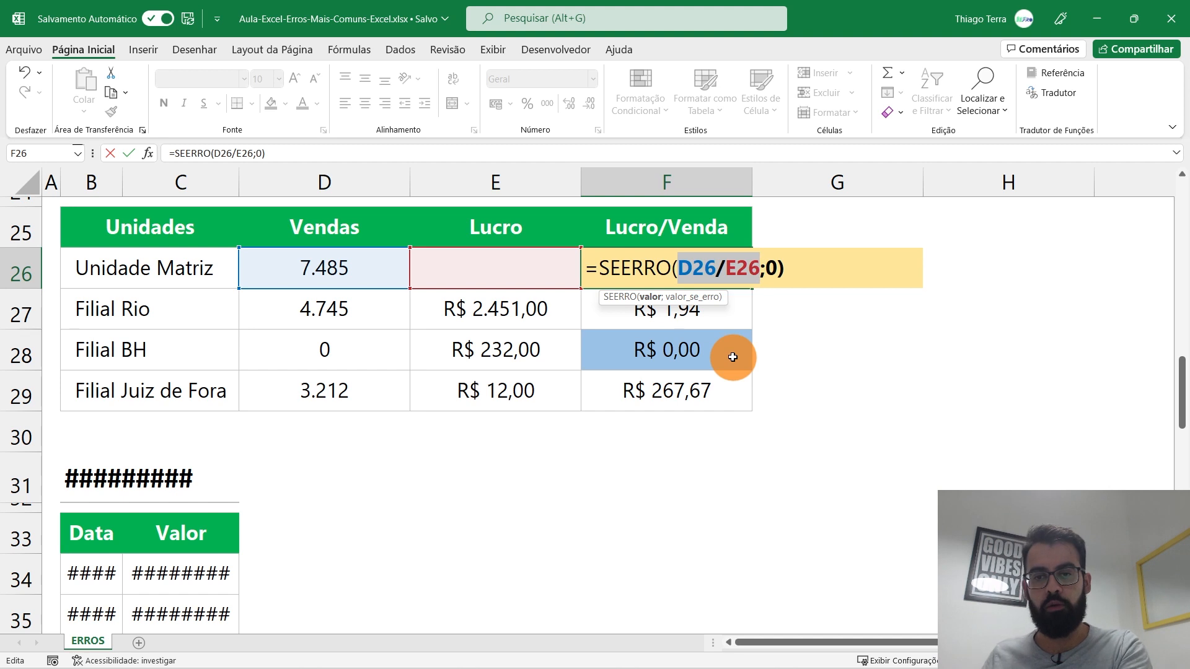
Step: Commit the SEERRO formula, then change F26's fallback to "-" and center the cell
key("Return")
key("Up")
key("F2")
left_click(780, 273)
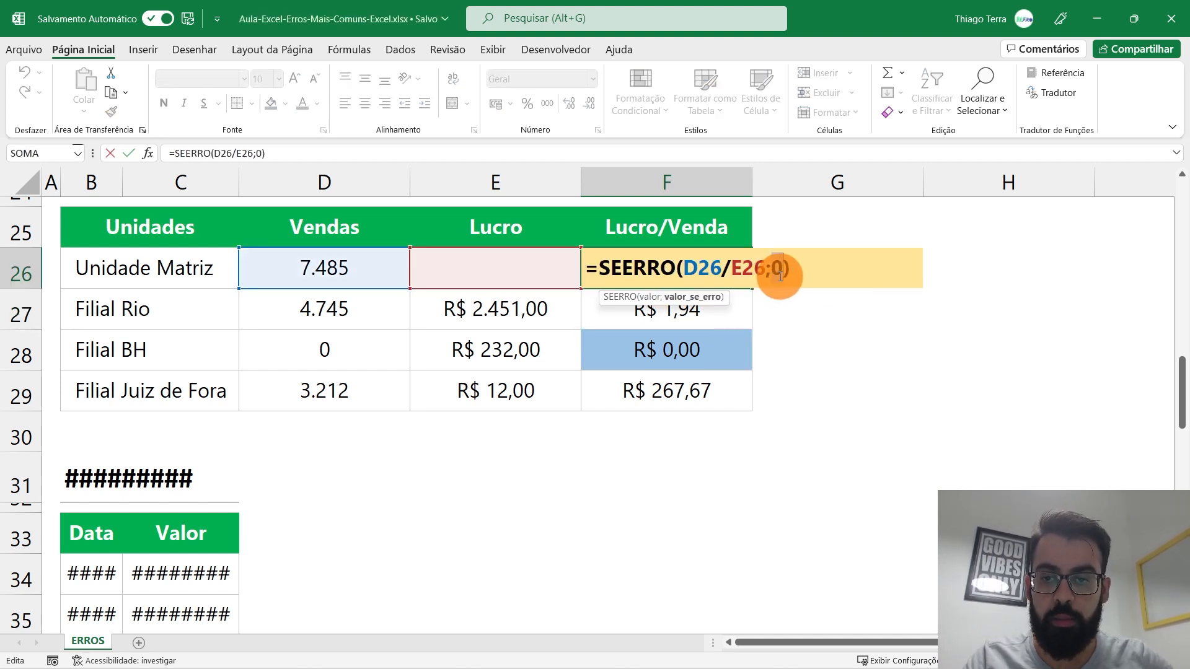
type("\"")
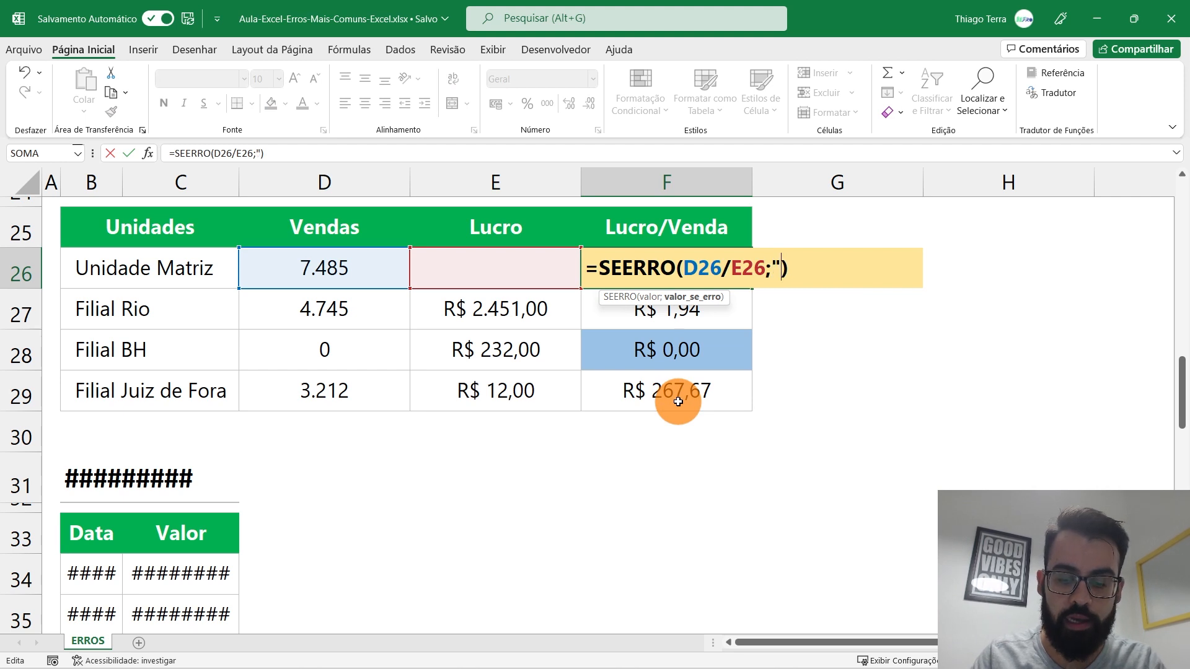
type("-\"")
key("ctrl+Return")
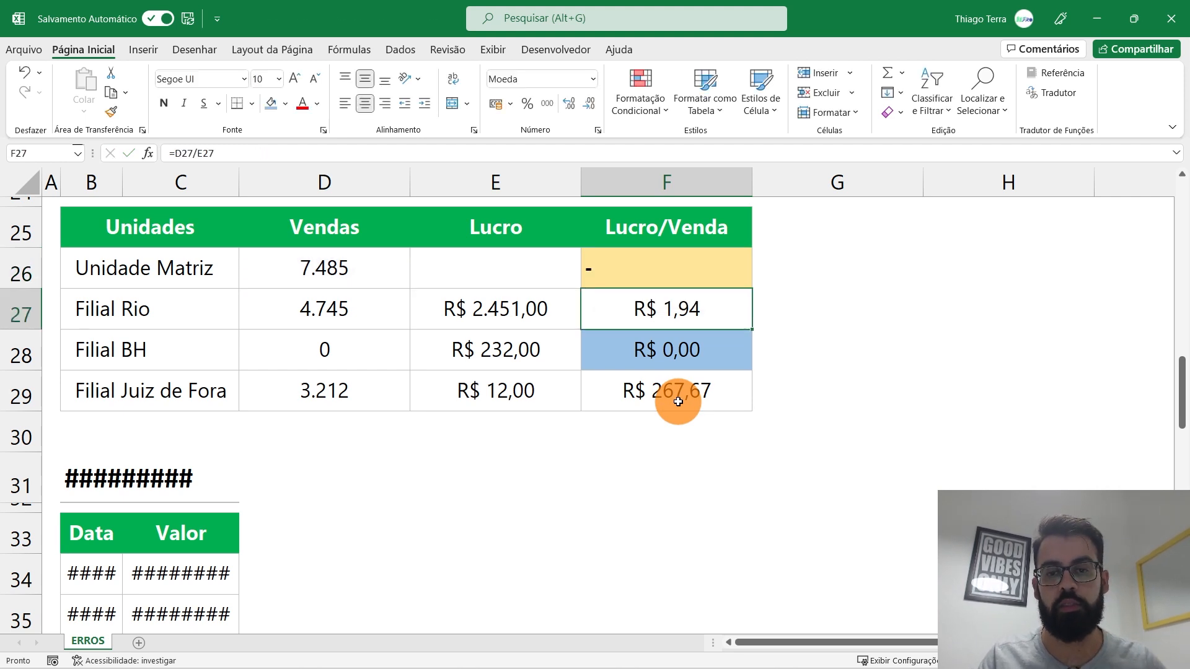
left_click(365, 103)
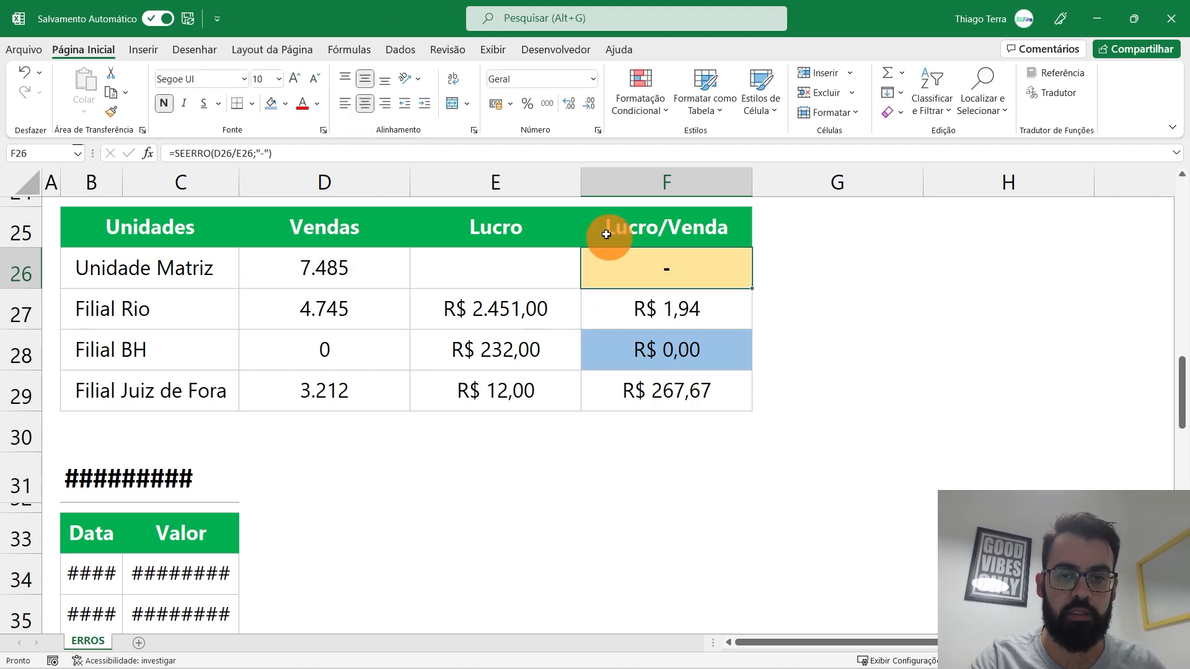
Step: Change F26's fallback to empty quotes so it shows blank
double_click(671, 269)
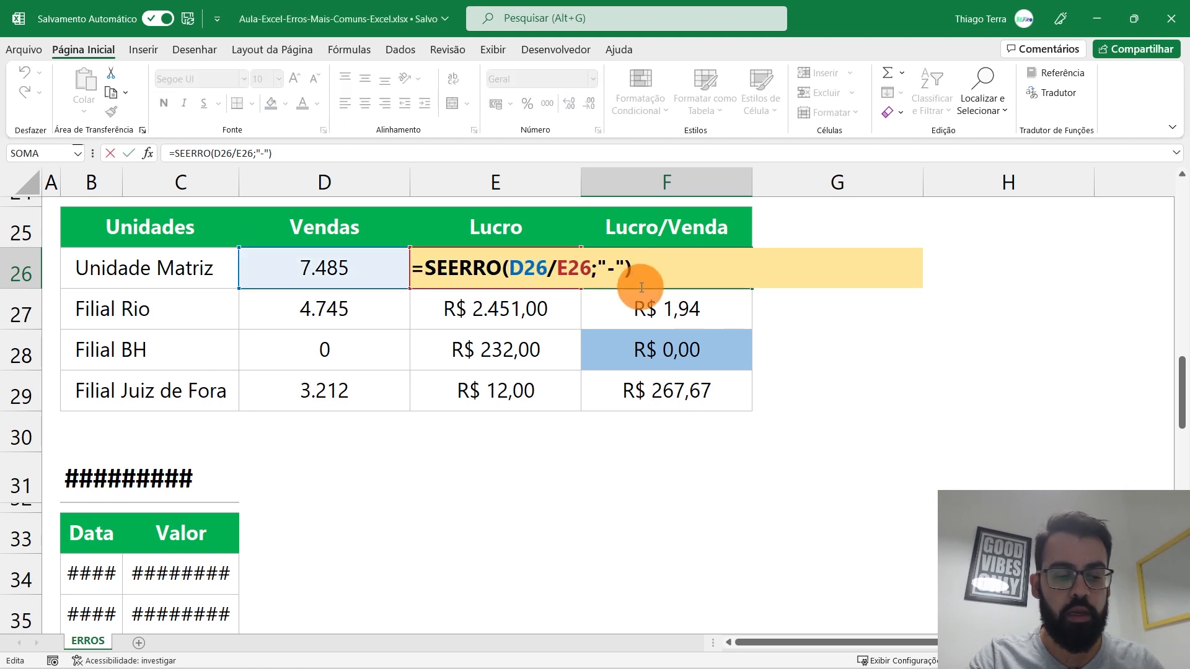
key("Escape")
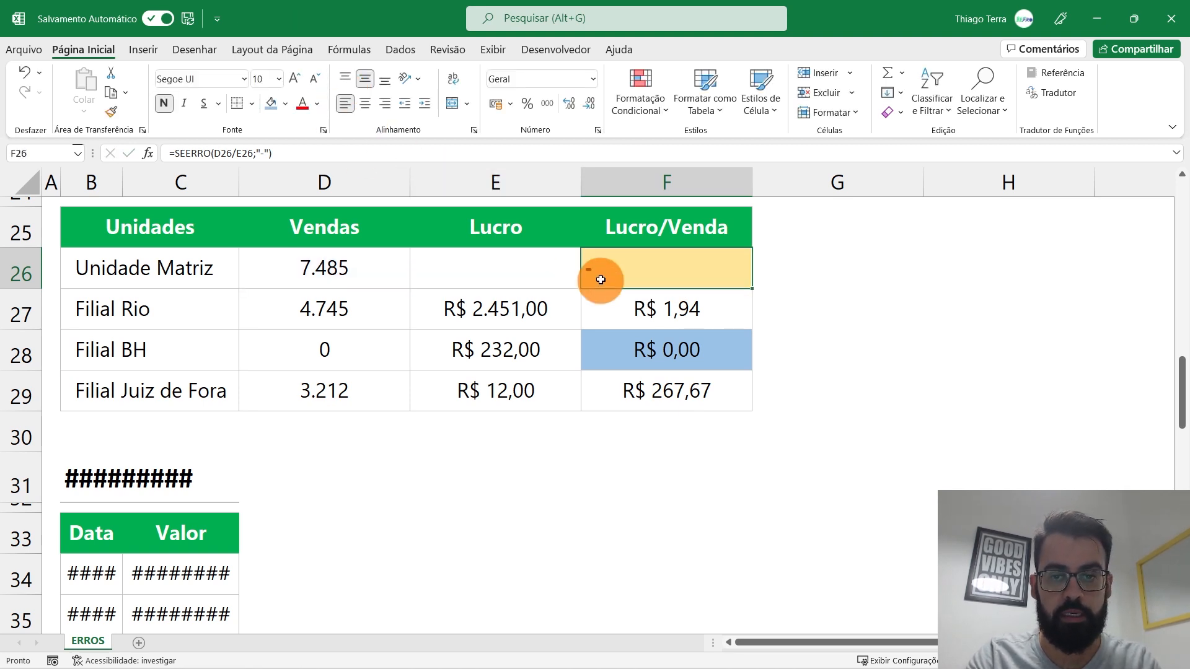
double_click(606, 272)
left_click_drag(776, 265, 791, 266)
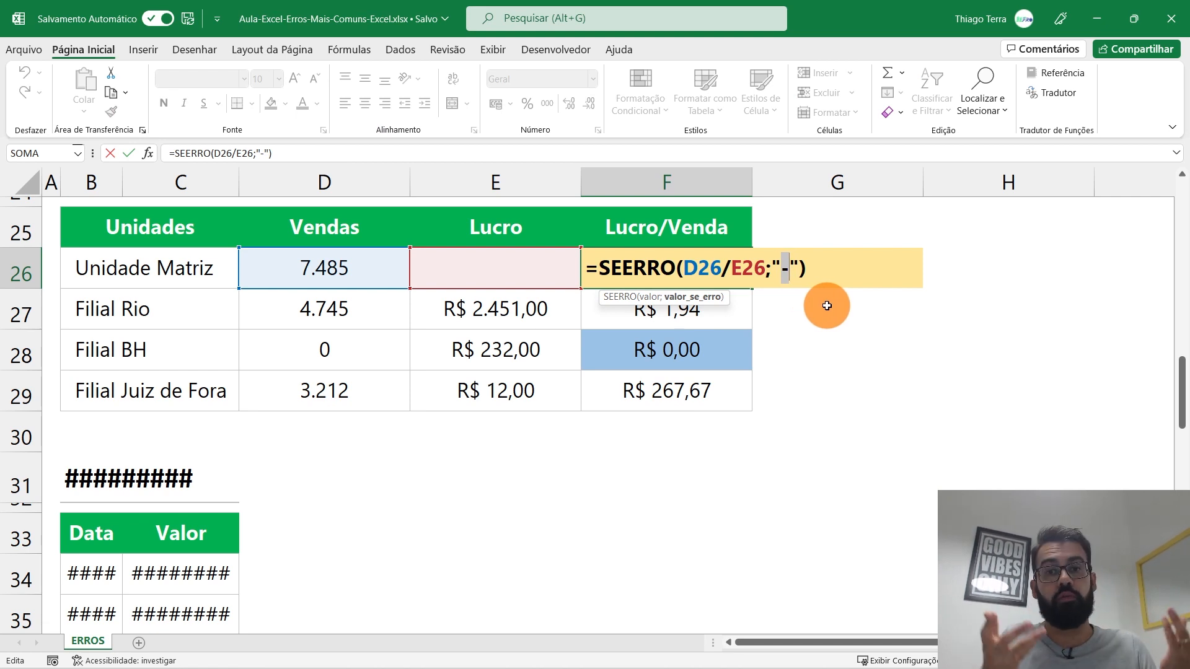
key("Delete")
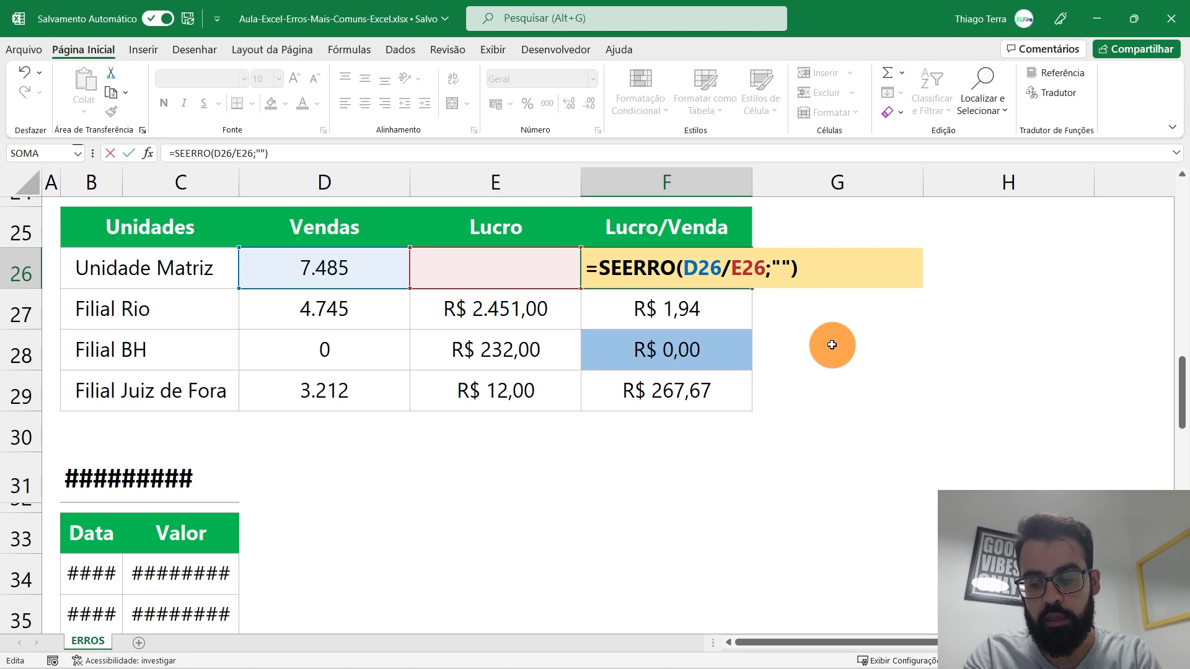
key("Return")
left_click(718, 266)
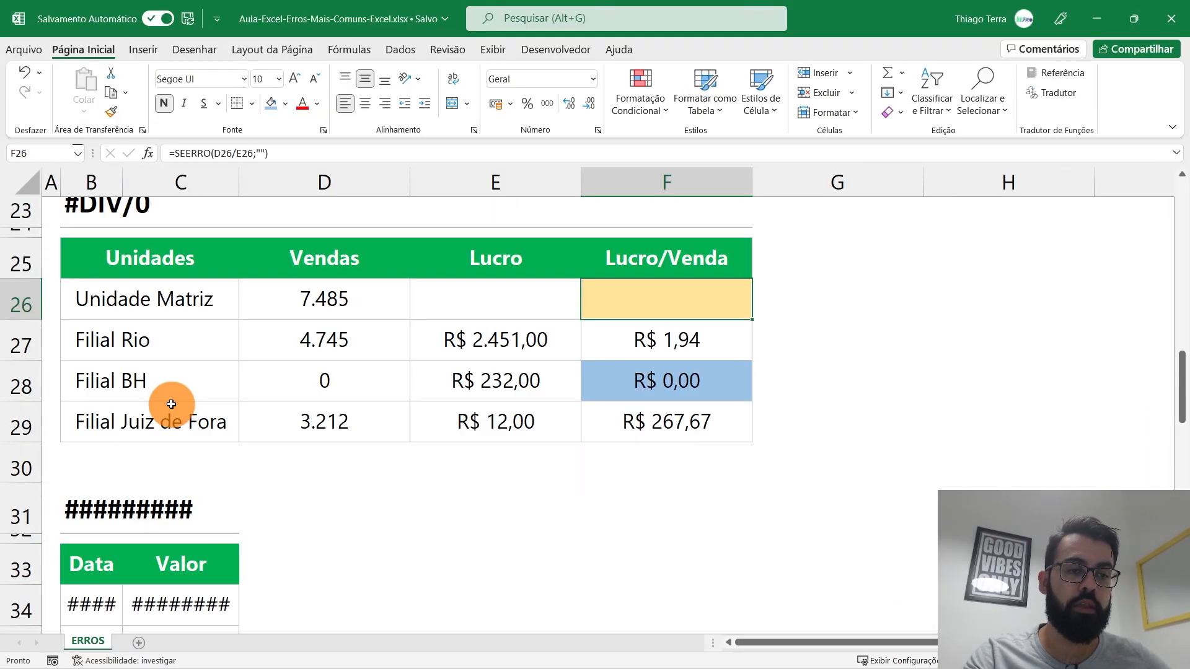
Step: Scroll to the ######### table and select the Data and Valor column values
scroll(271, 346, "down", 1)
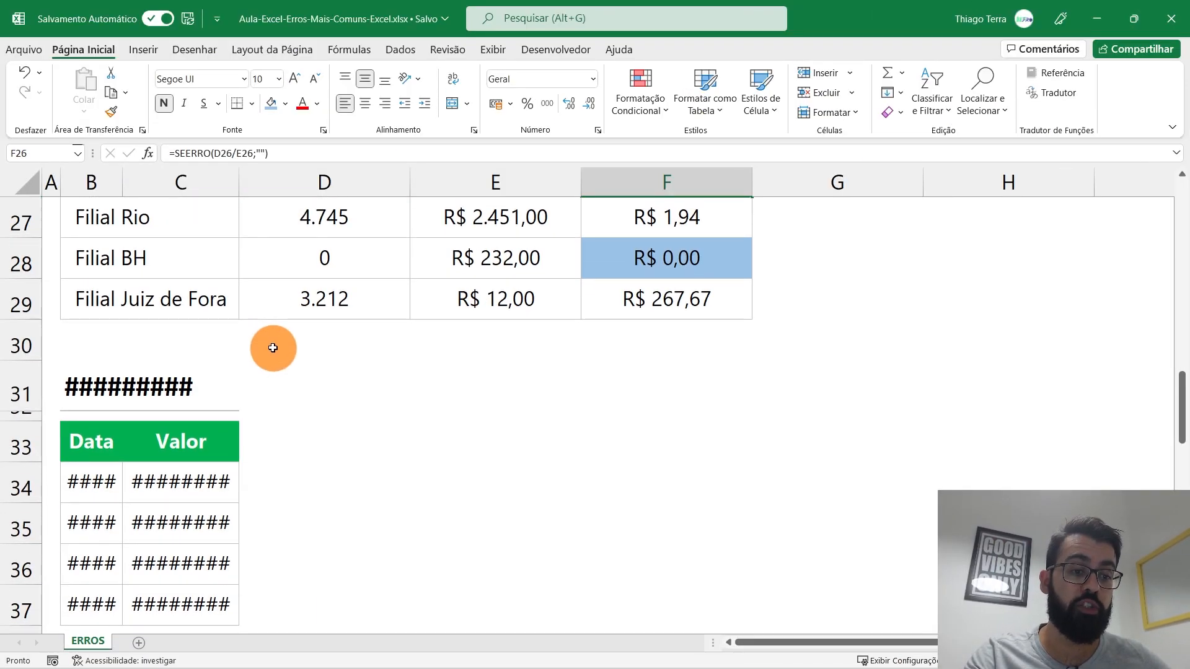
scroll(273, 348, "down", 1)
left_click(93, 360)
left_click(373, 353)
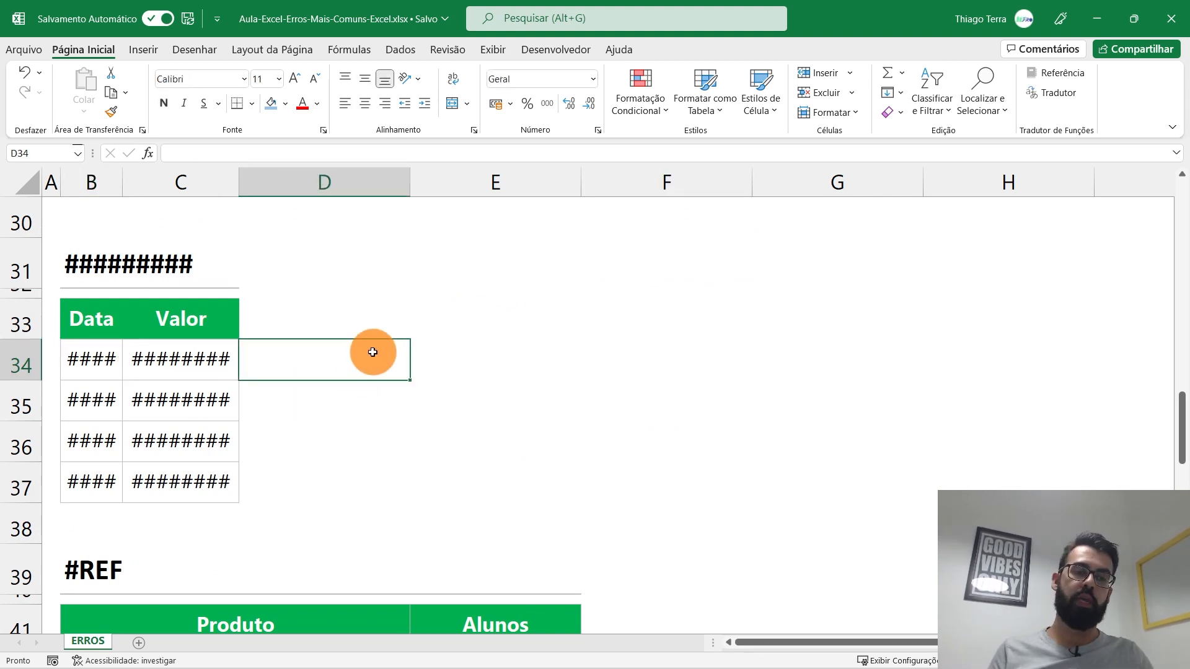
left_click(78, 265)
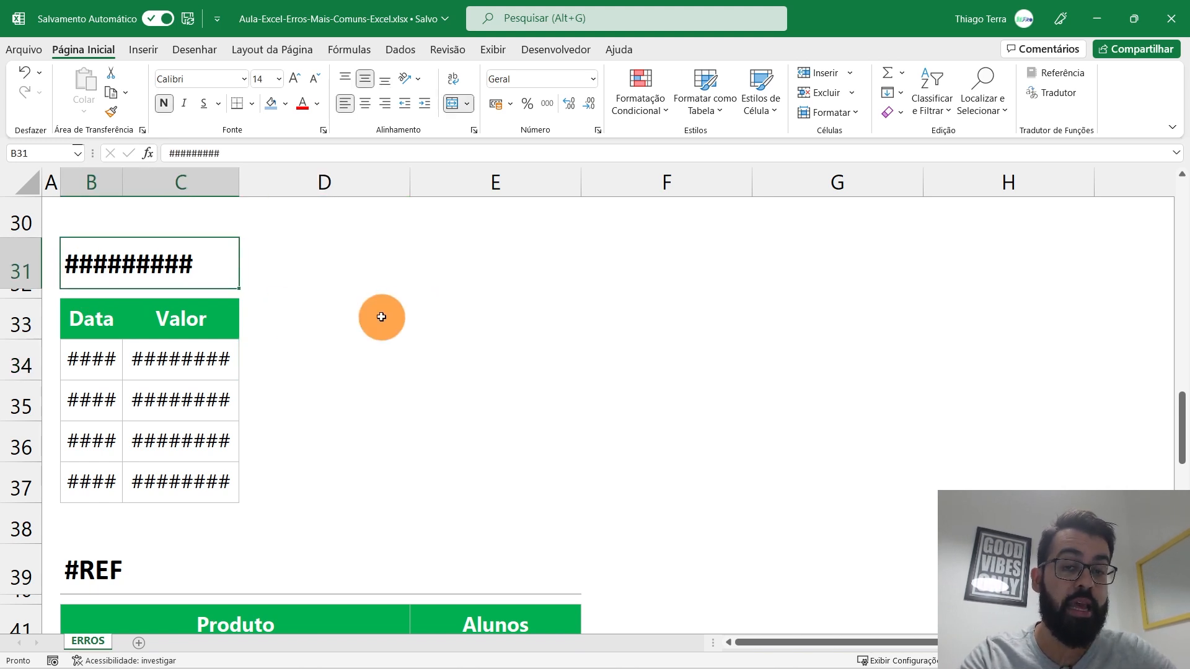
left_click_drag(85, 307, 79, 486)
left_click_drag(198, 308, 186, 487)
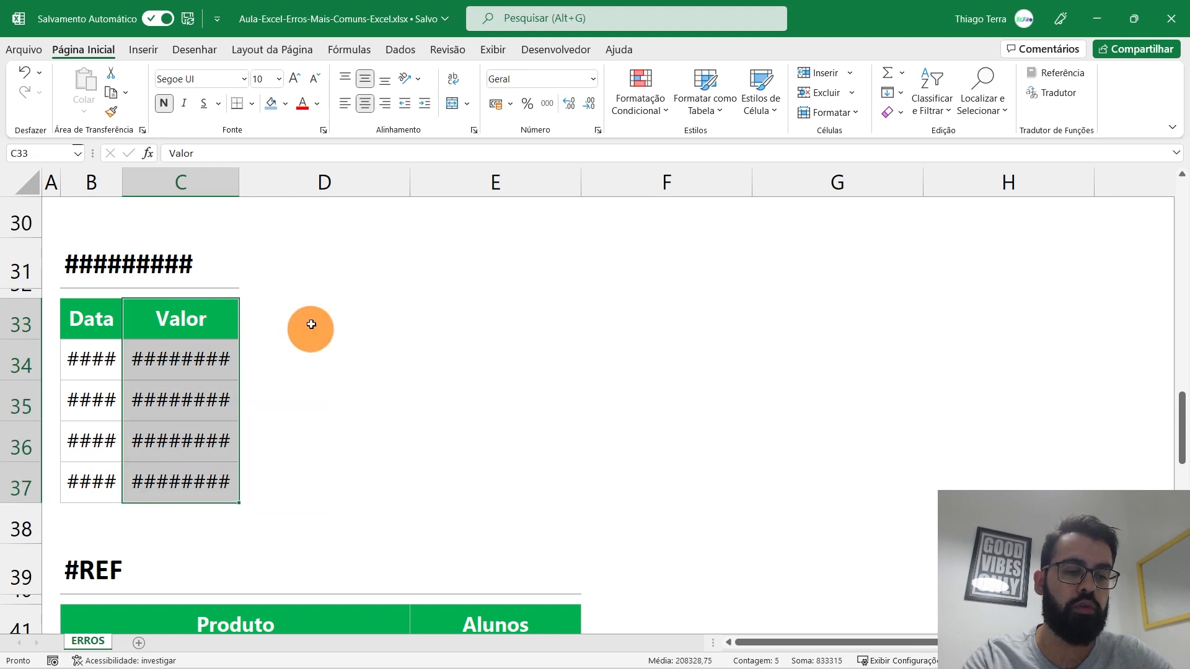
left_click(372, 335)
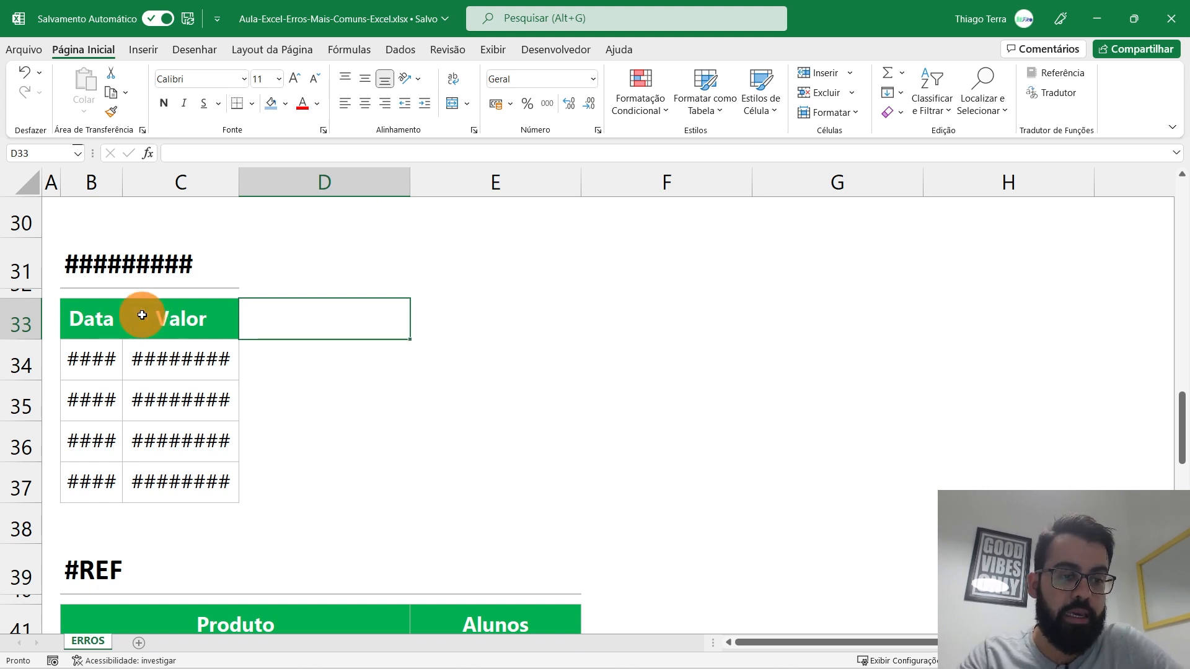
Step: Widen column B so the dates show and auto-fit column C for the R$ amounts
left_click_drag(123, 182, 205, 181)
left_click_drag(133, 314, 133, 484)
left_click(426, 316)
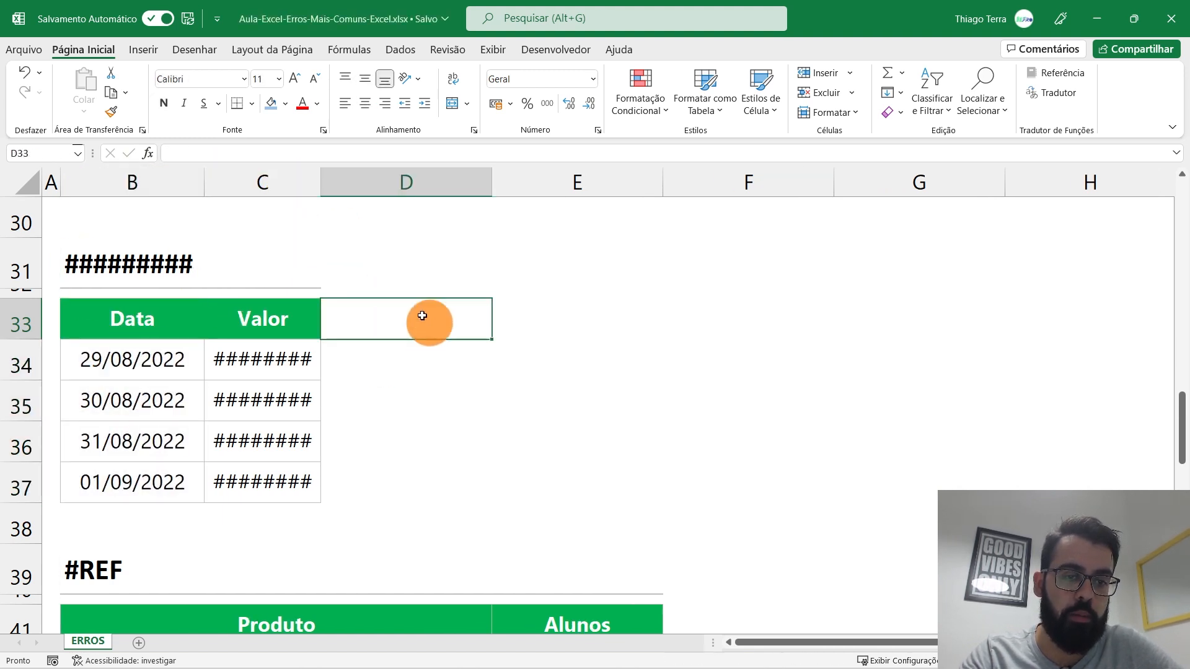
left_click_drag(203, 181, 173, 177)
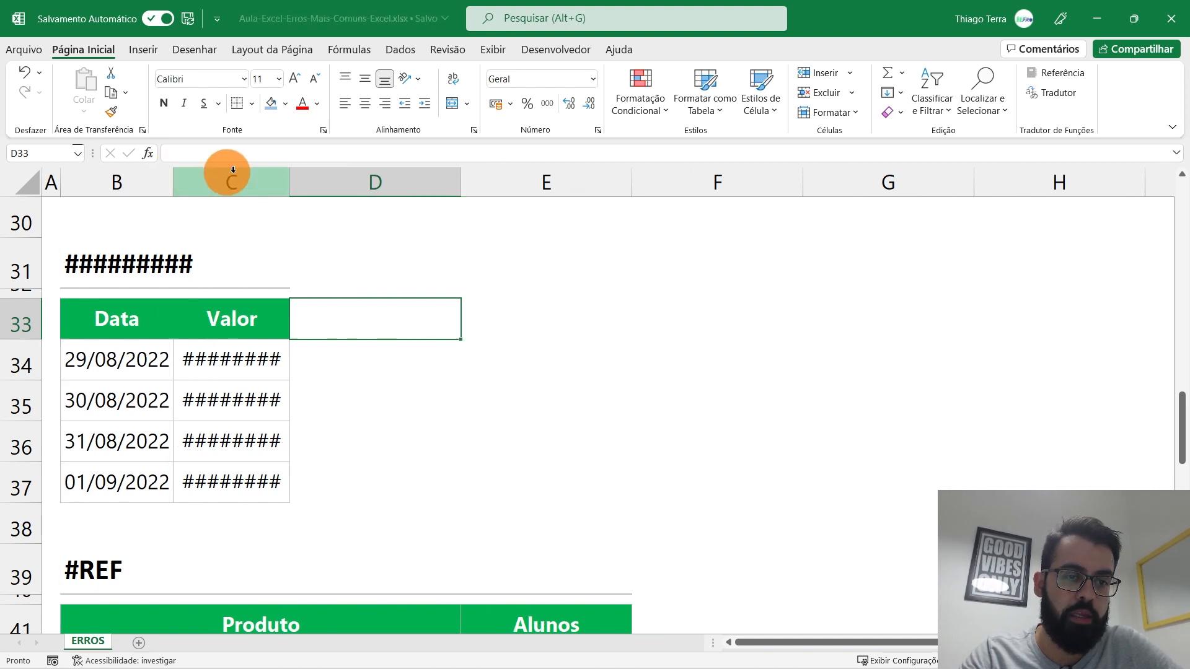
double_click(287, 175)
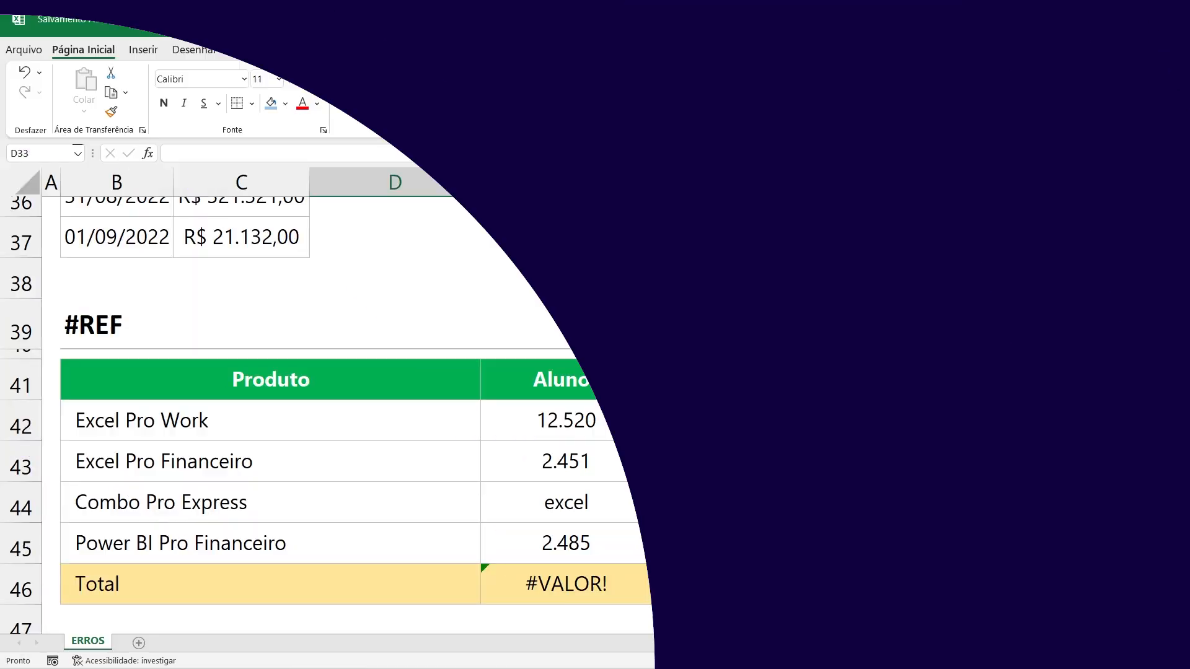
scroll(593, 414, "down", 2)
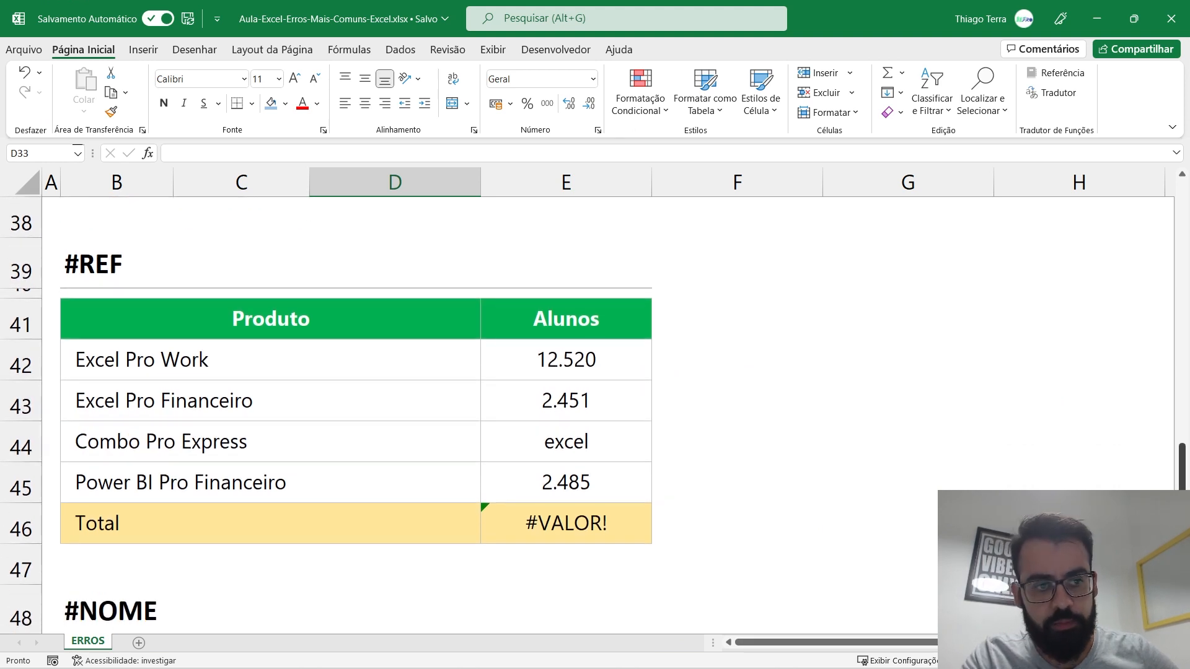
left_click(405, 569)
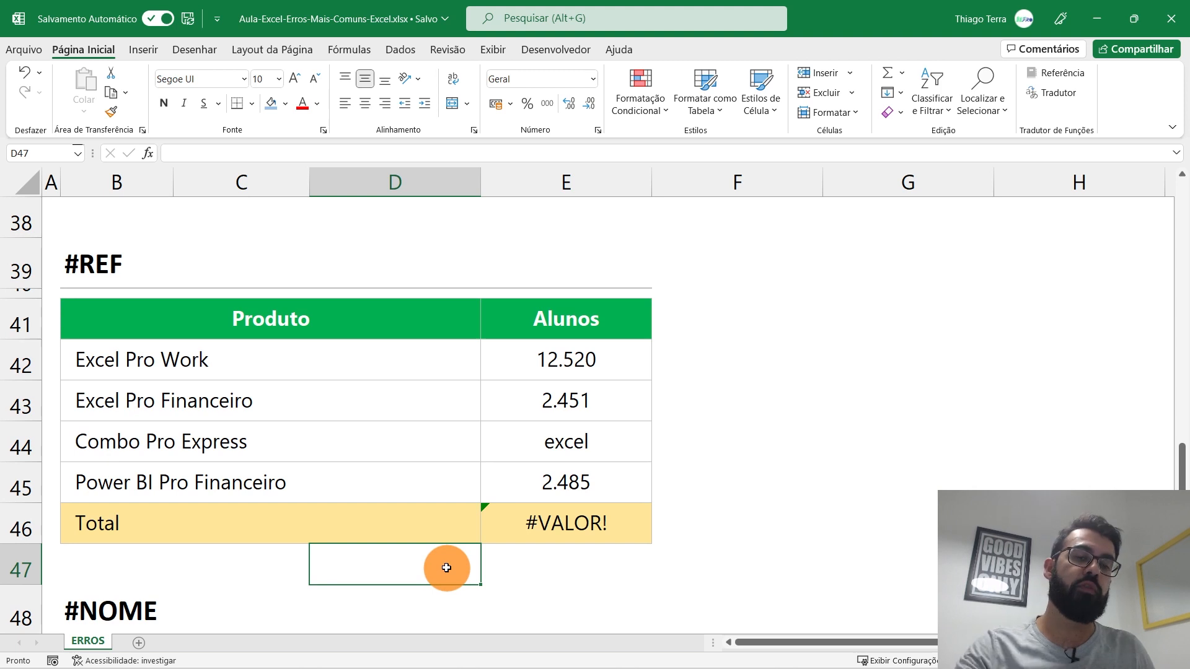
left_click(184, 268)
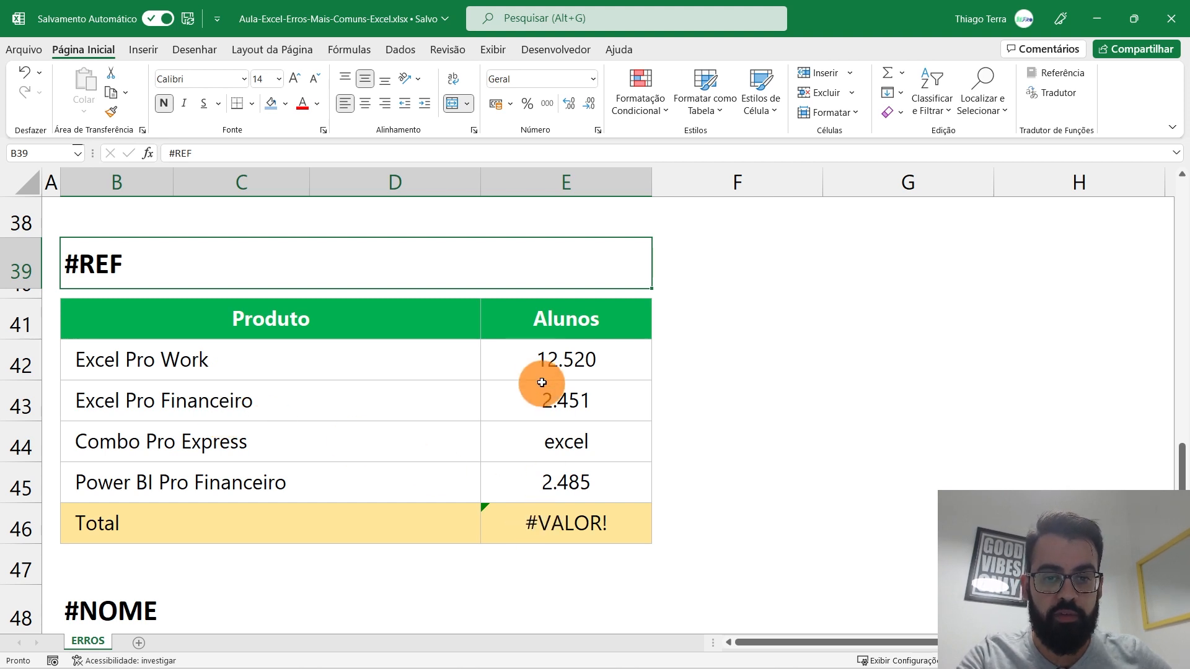
double_click(589, 523)
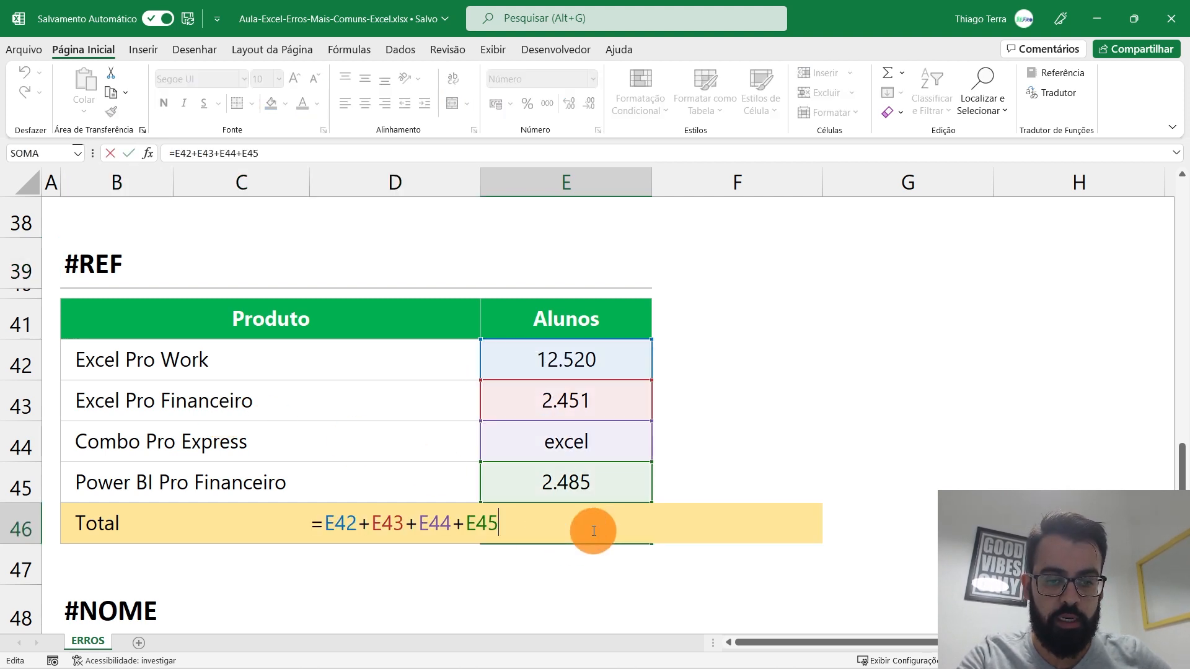
key("ctrl+Return")
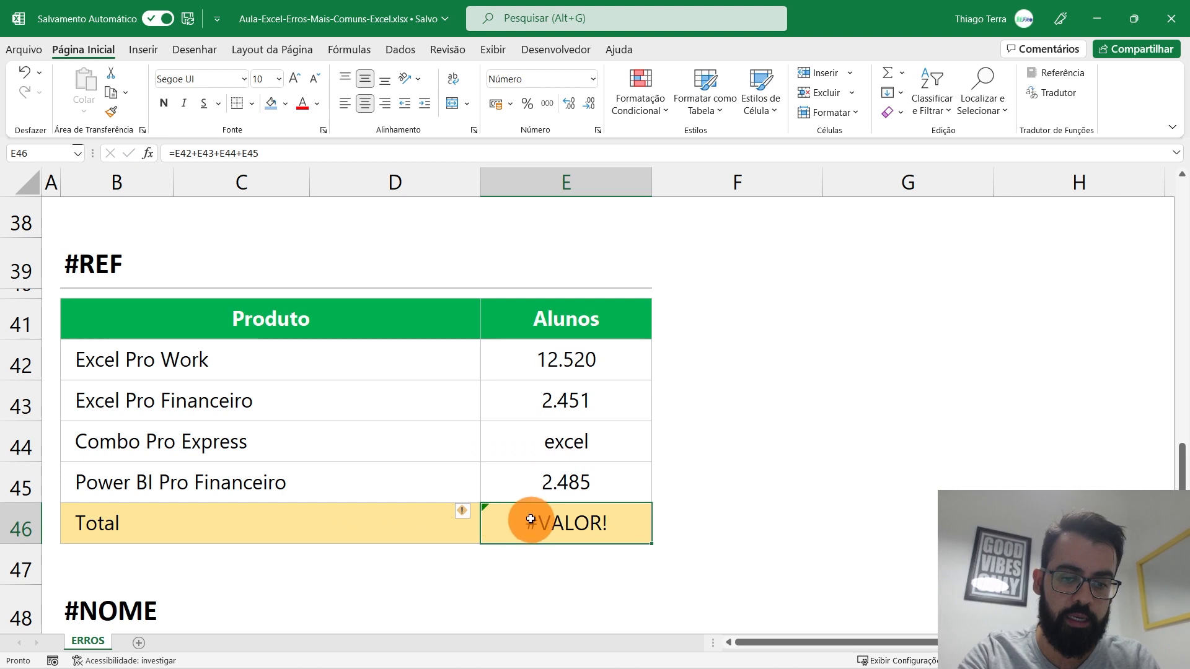
left_click(559, 445)
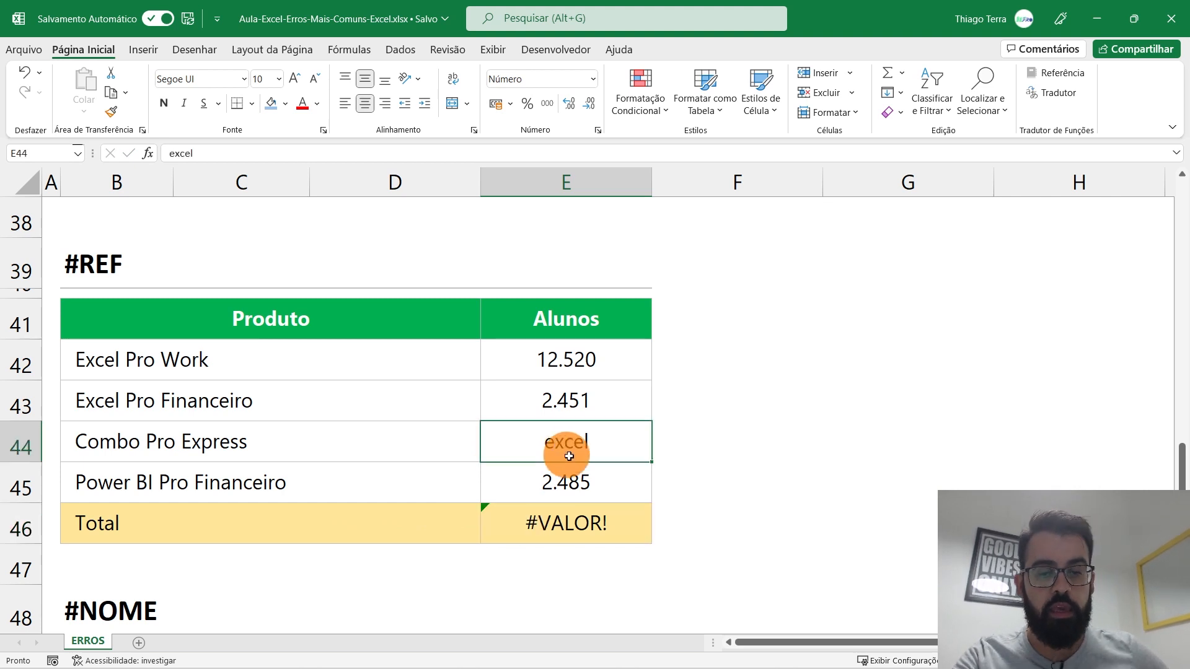
left_click(306, 446)
left_click(572, 449)
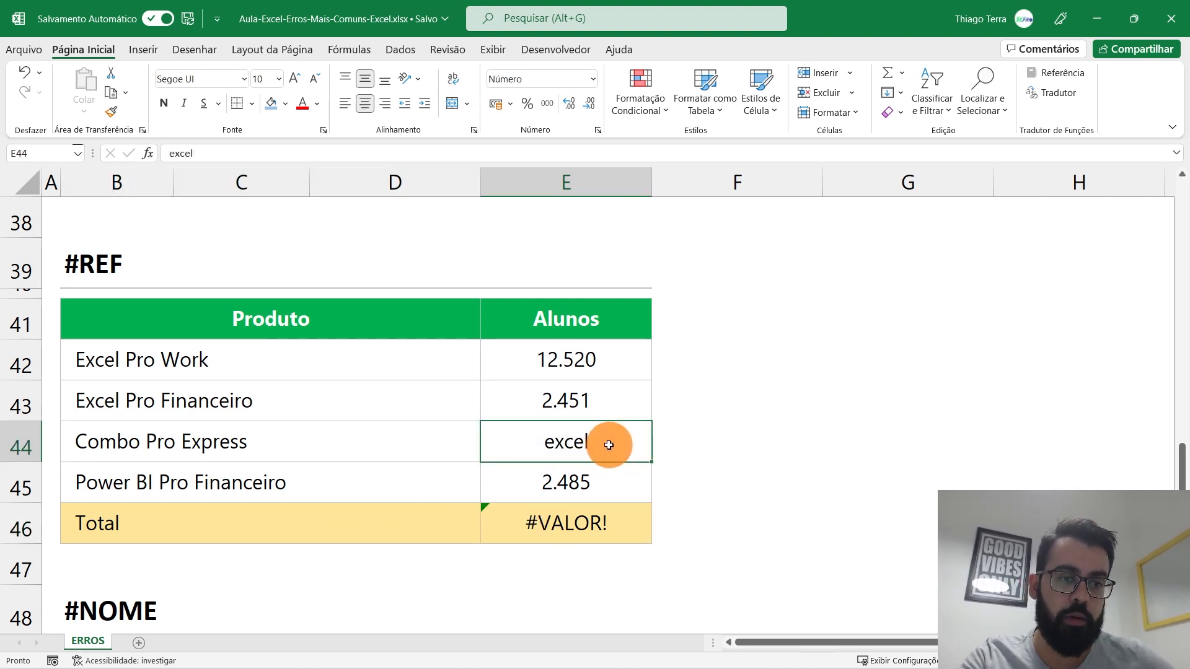
left_click(21, 445)
Step: Delete row 44 (Combo Pro Express) and inspect the #REF! in the Total formula
right_click(24, 443)
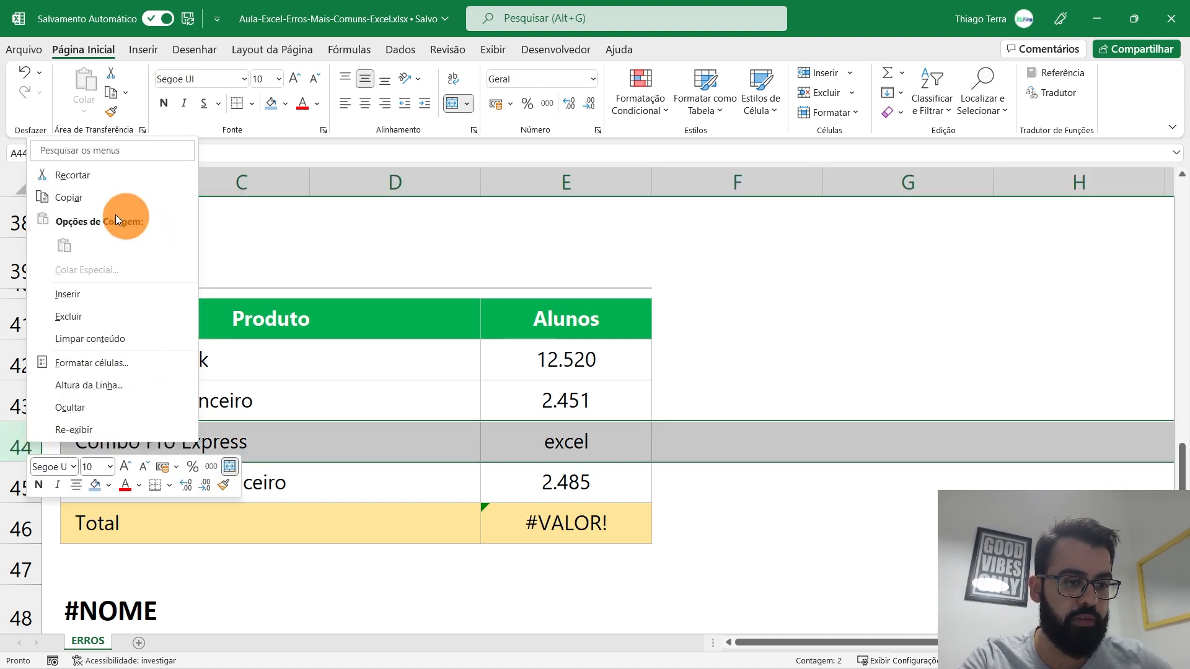
left_click(121, 319)
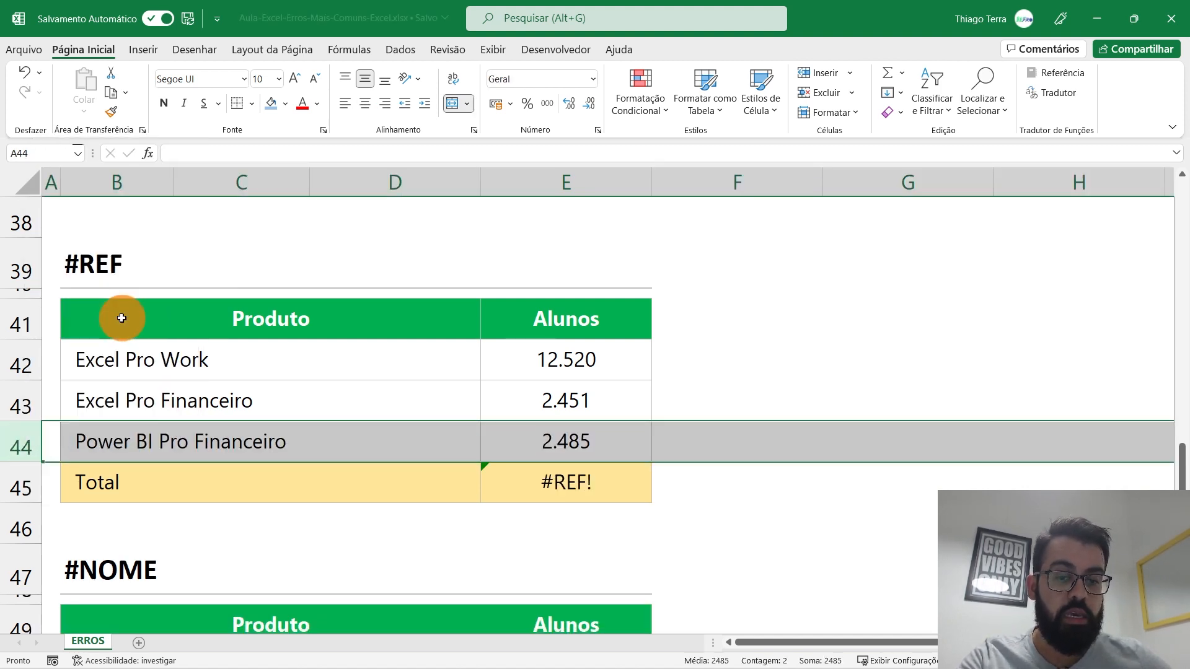
left_click(621, 490)
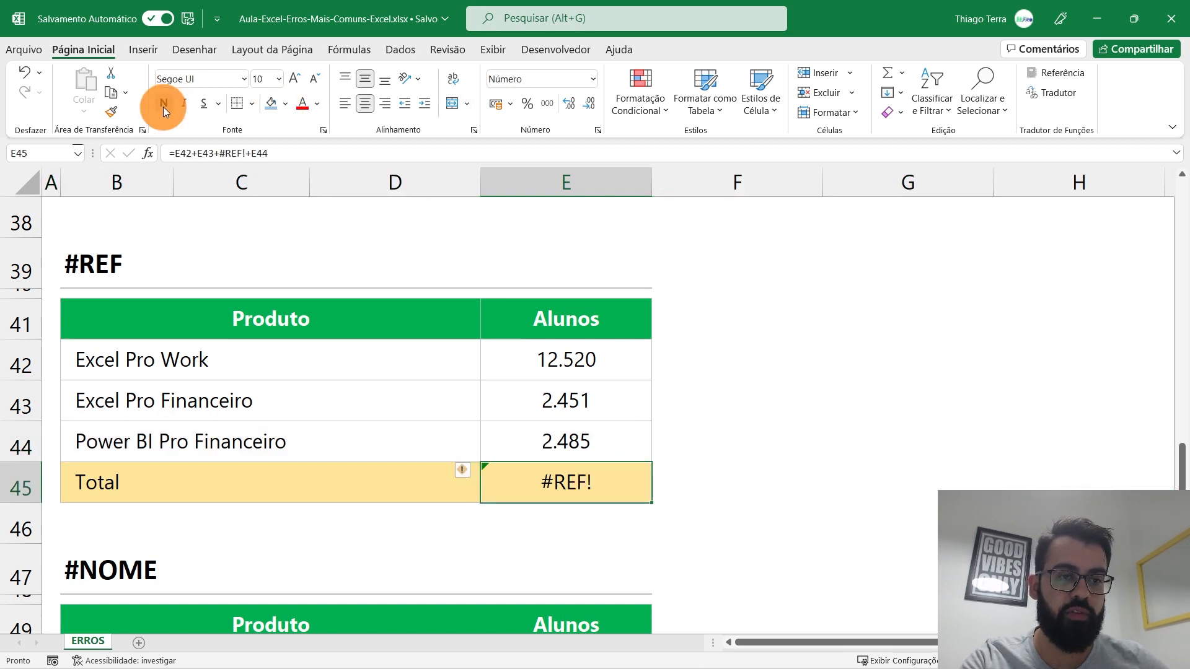
double_click(599, 482)
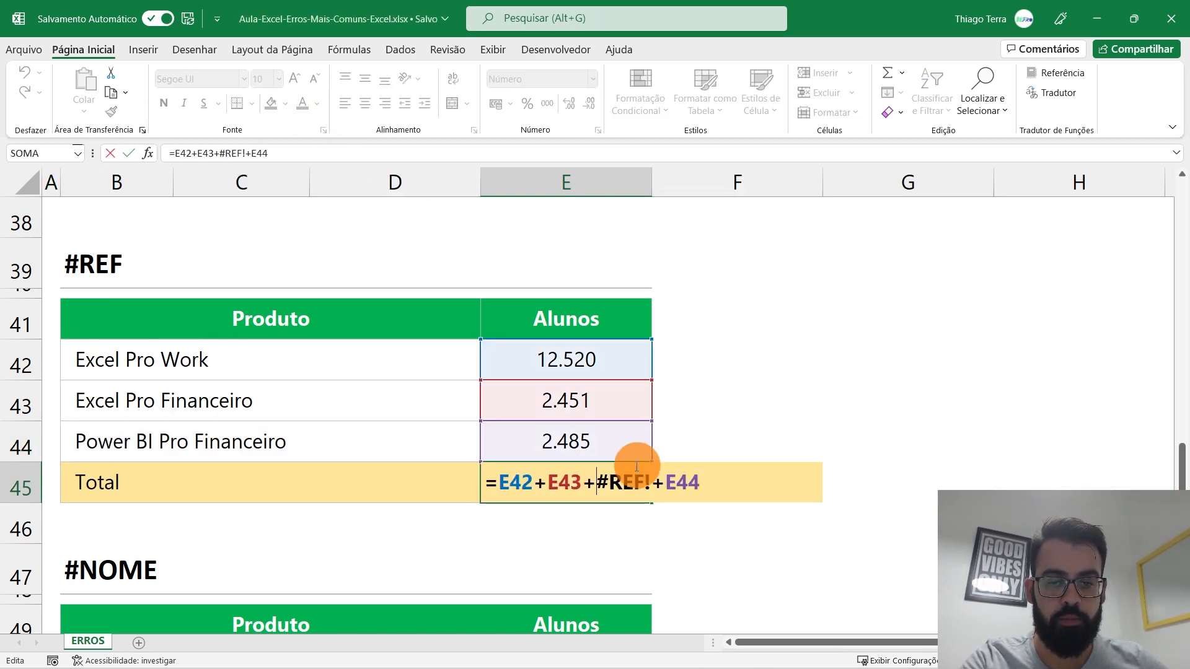
left_click_drag(601, 481, 628, 479)
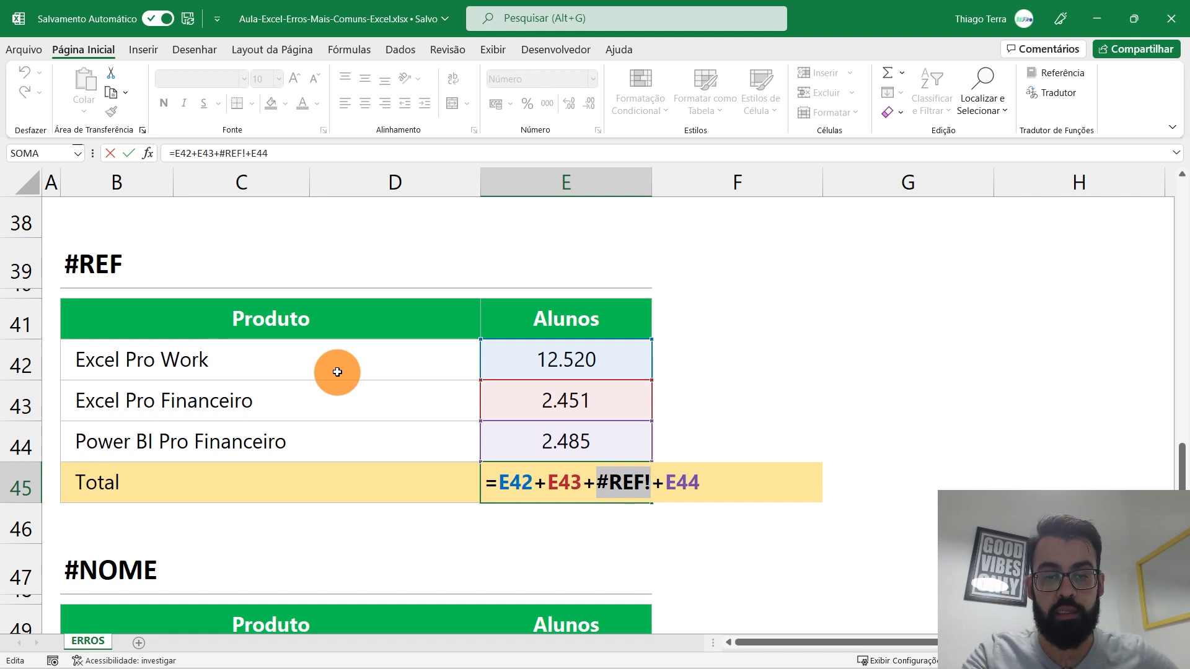
left_click_drag(498, 482, 586, 480)
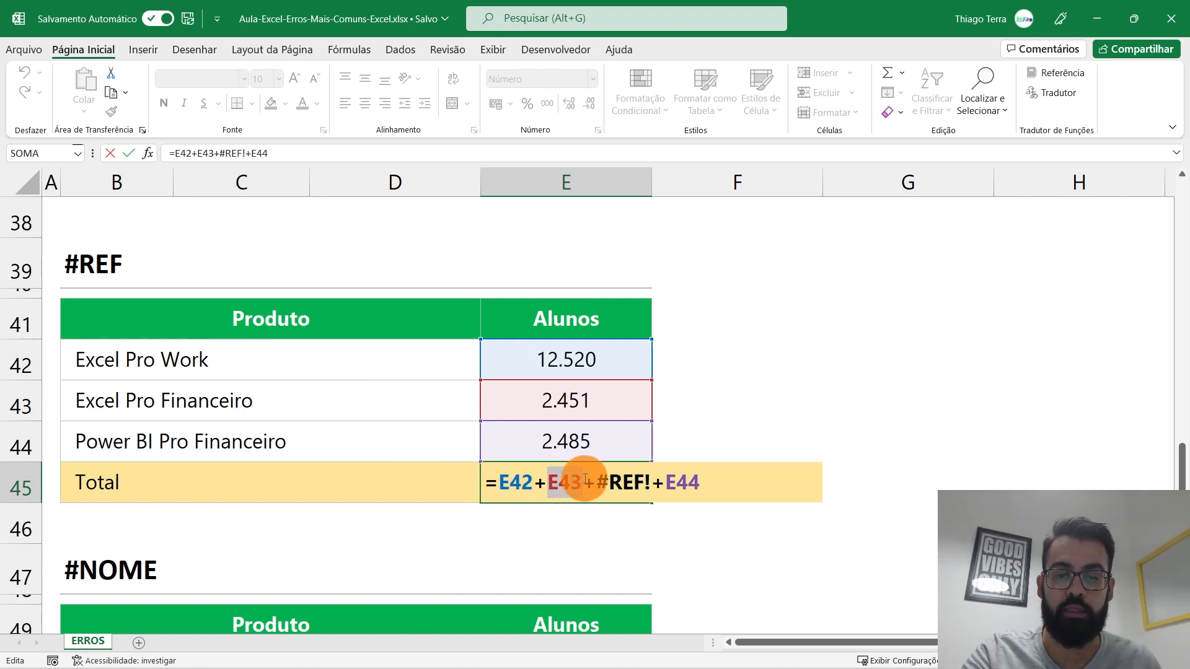
Step: Remove '#REF!+' from the Total formula, leaving =E42+E43+E44 for 17.456
left_click_drag(599, 483, 655, 479)
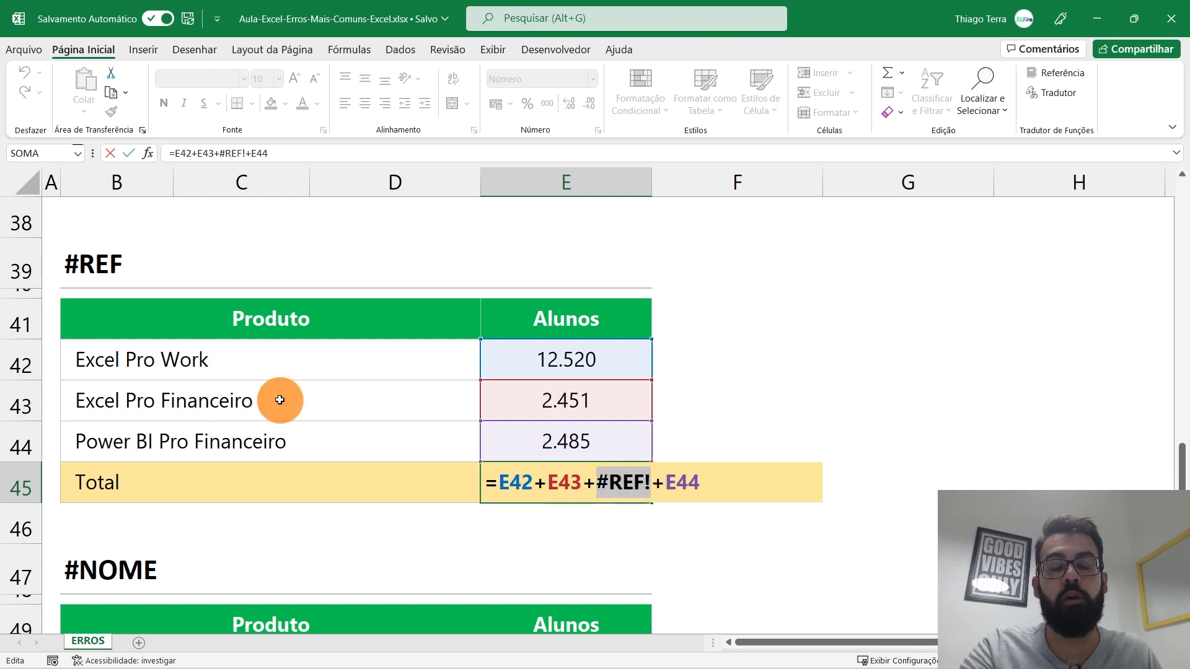
key("Escape")
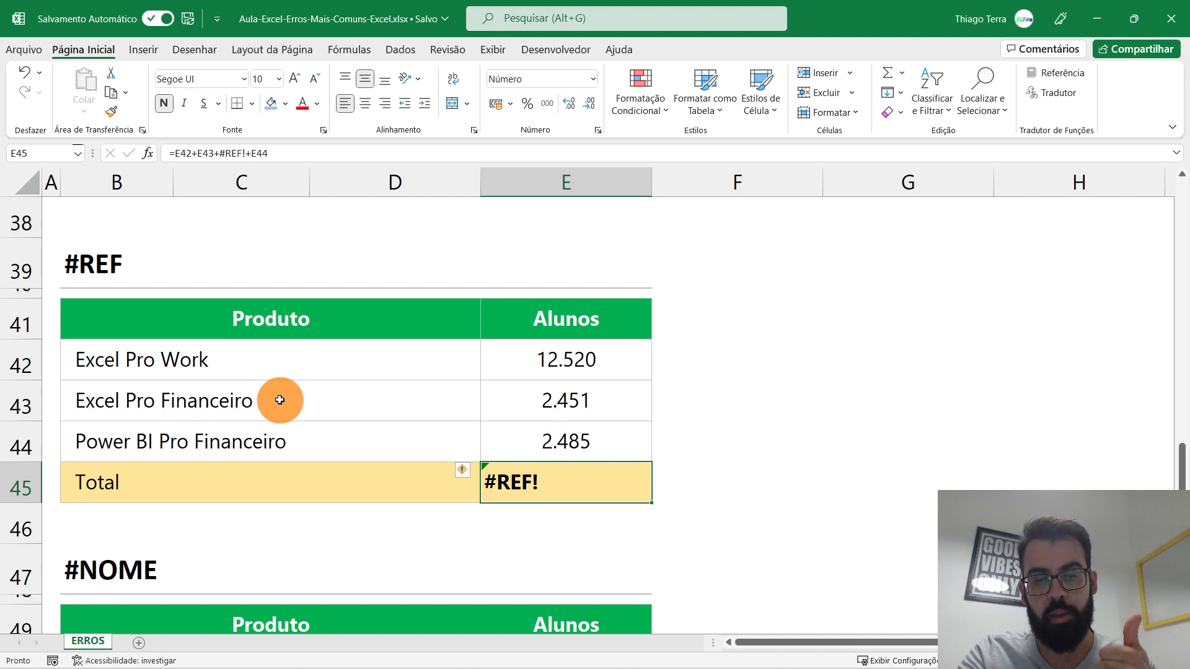
double_click(530, 482)
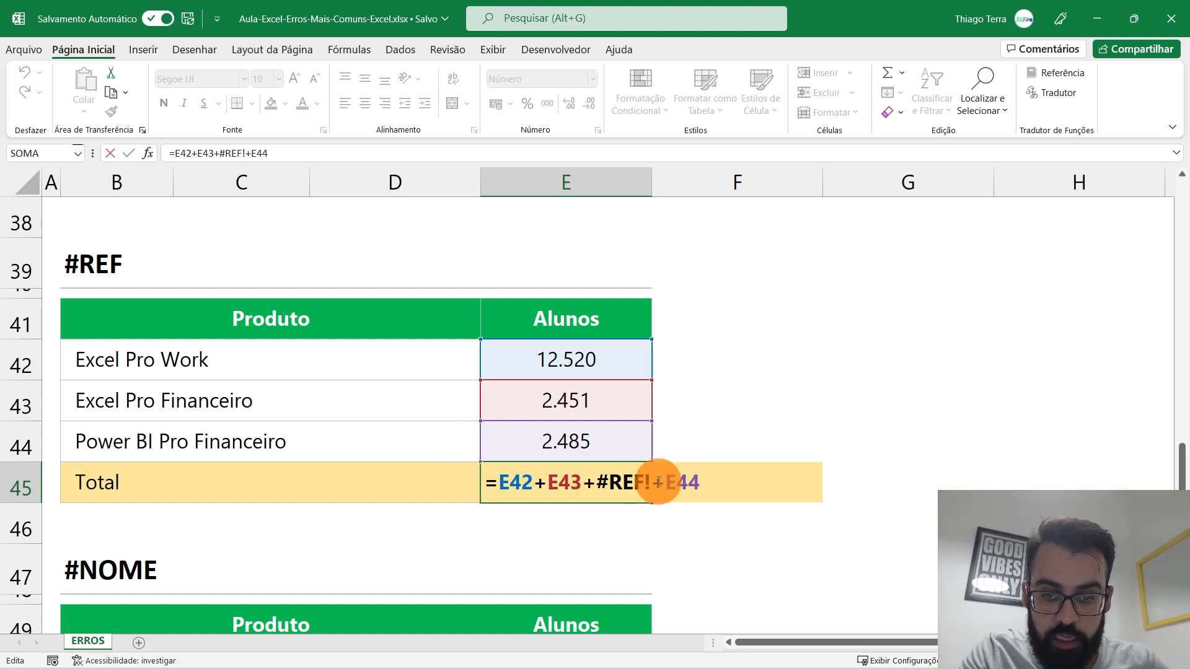
key("BackSpace")
key("BackSpace")
key("BackSpace")
key("BackSpace")
key("BackSpace")
key("BackSpace")
key("Return")
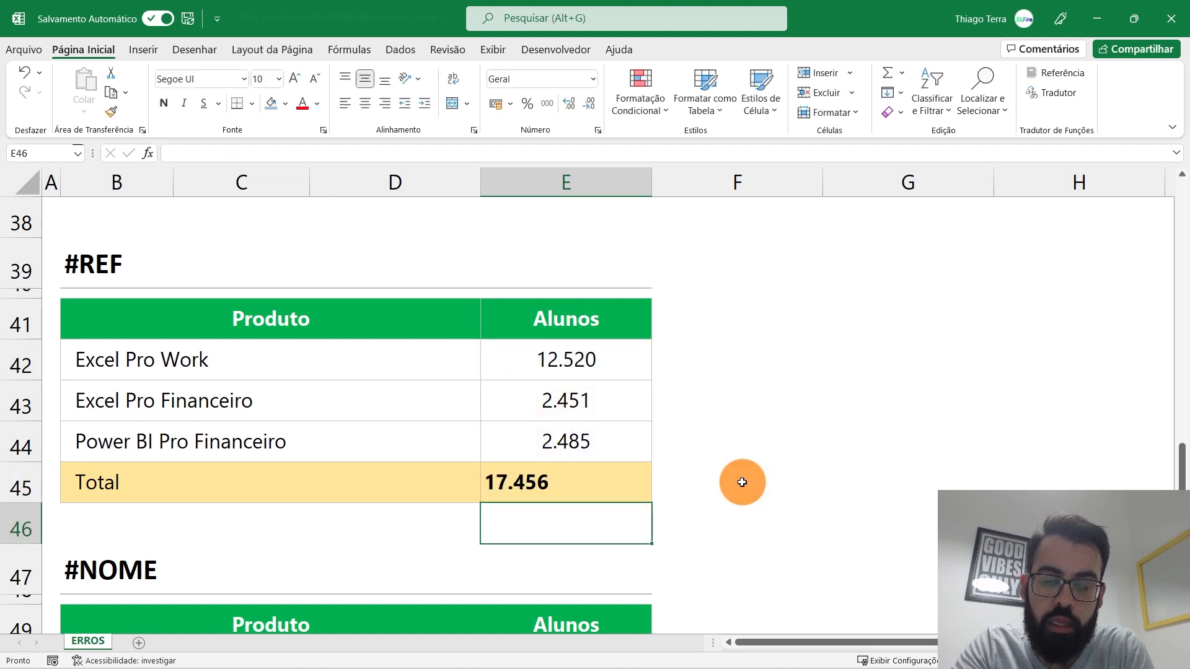
left_click(618, 482)
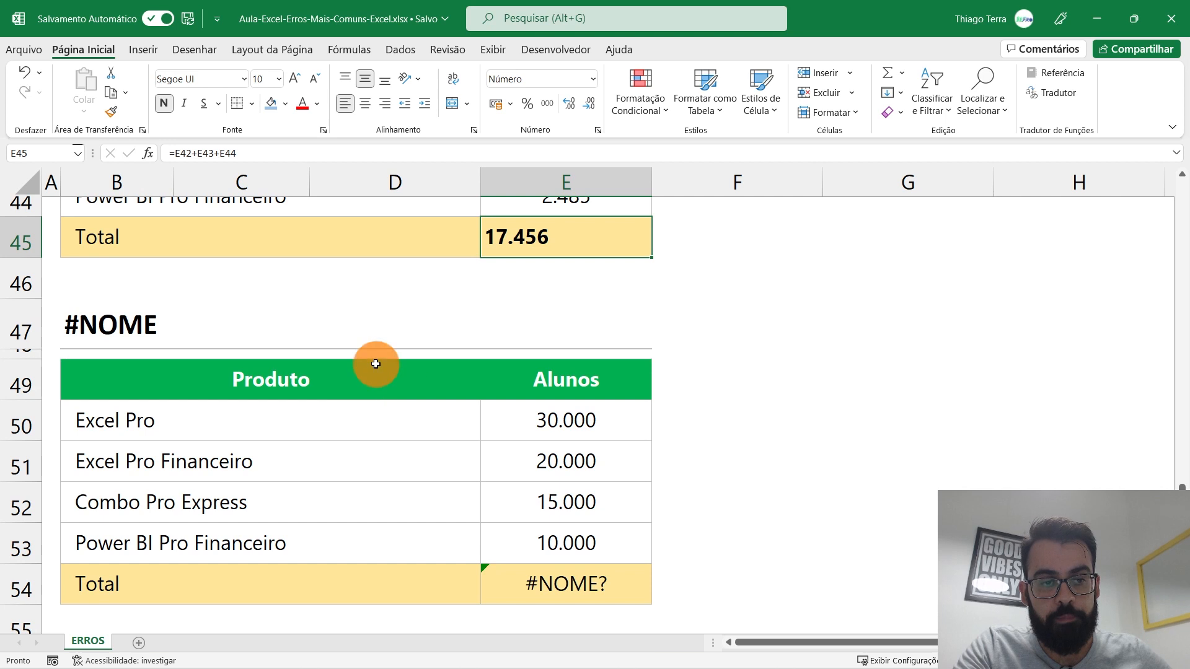
Step: Select the #NOME table and browse its product rows and Alunos values E50:E53
left_click(175, 341)
left_click_drag(175, 342, 544, 589)
left_click(432, 499)
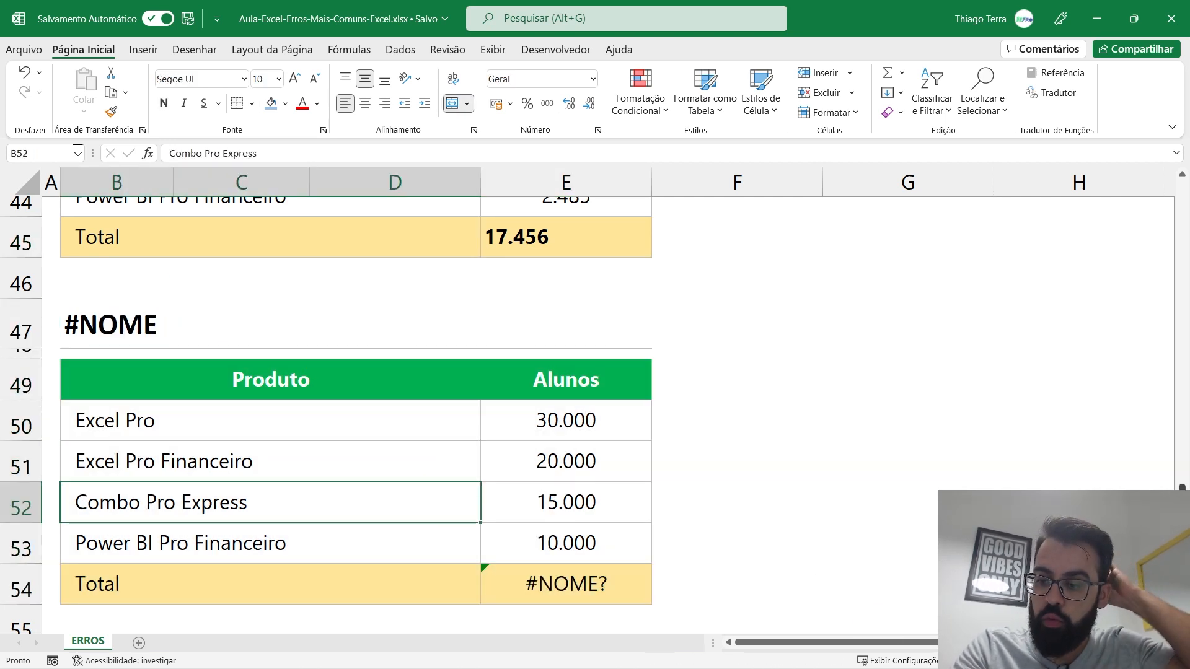
scroll(607, 416, "down", 3)
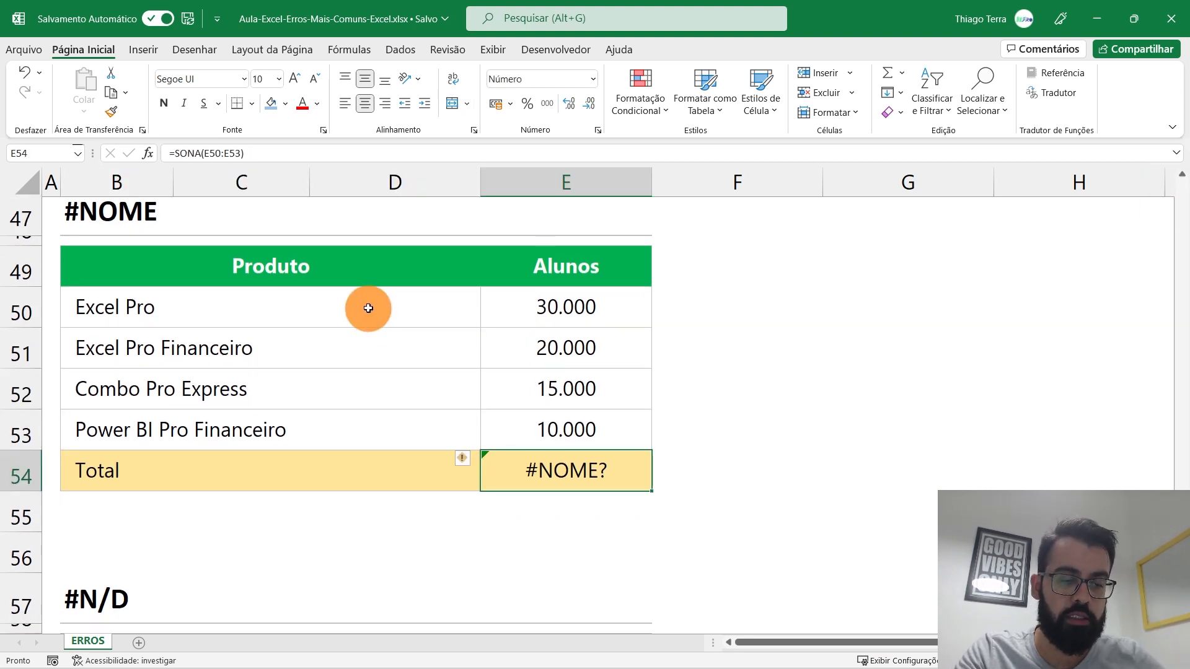
left_click(368, 308)
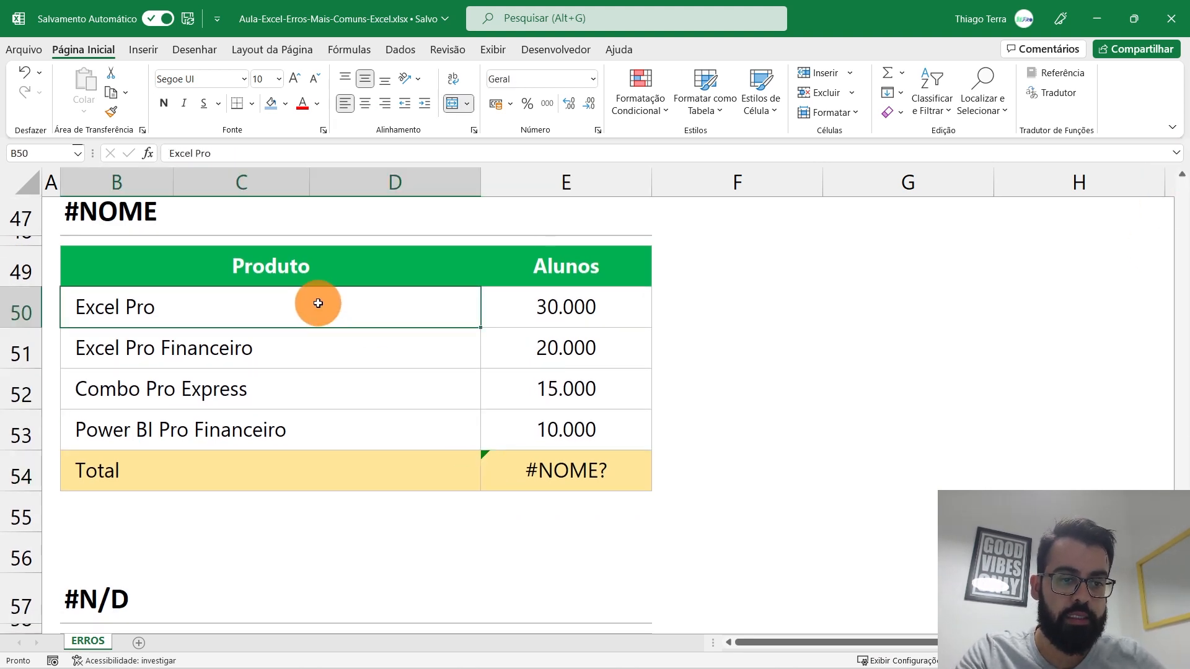
left_click(308, 338)
left_click(301, 398)
key("Down")
left_click_drag(566, 306, 566, 428)
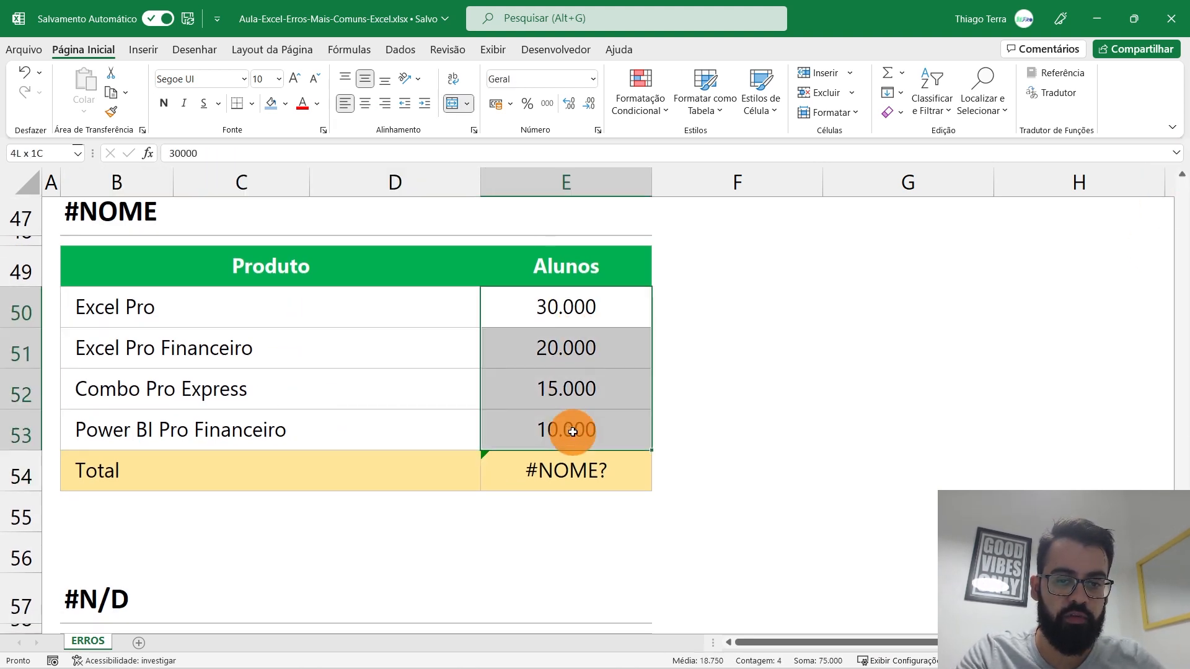
Step: Make the #NOME? Total bold and left-aligned, then highlight the misspelled SONA in its formula
left_click(565, 468)
left_click(345, 104)
left_click(163, 103)
double_click(626, 460)
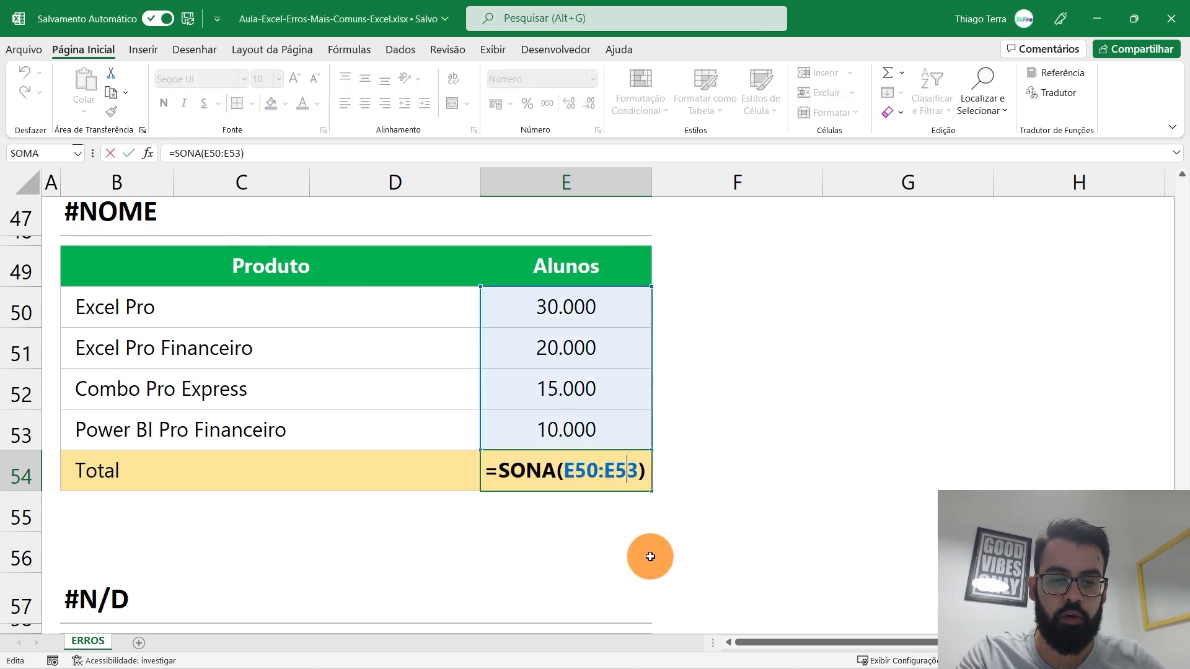
left_click_drag(495, 472, 555, 471)
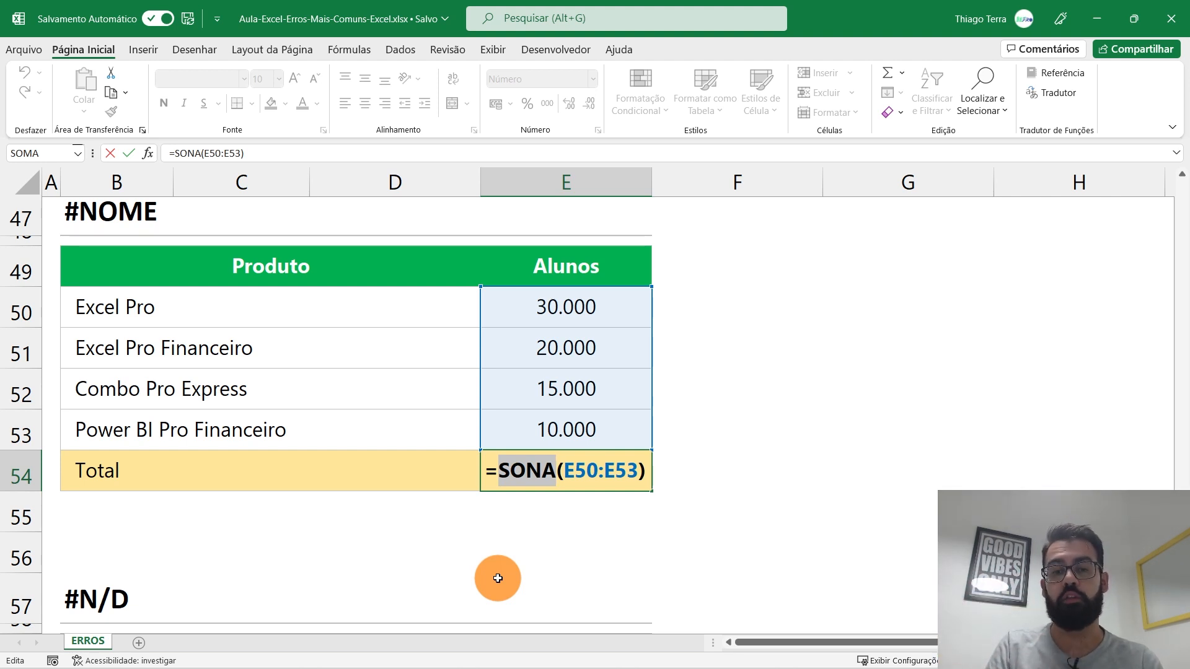
Step: Enter =MÉDIA(E50:E53) in Total cell E54 to average the Alunos values
key("ctrl+Return")
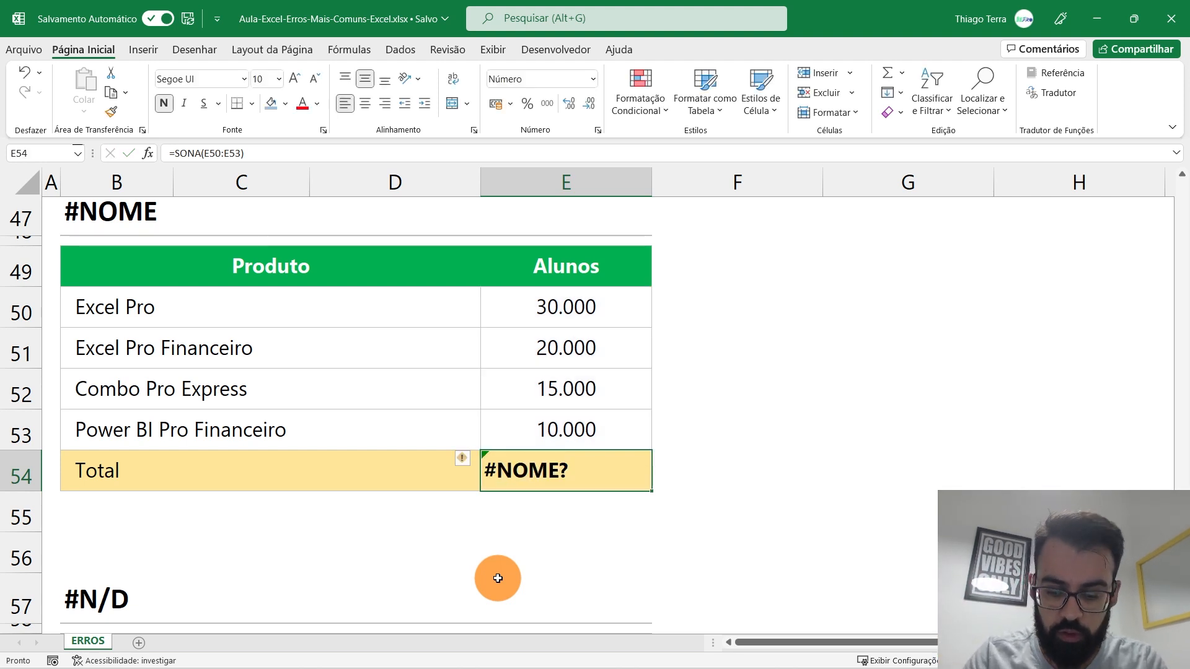
type("=Médi")
key("BackSpace")
key("BackSpace")
key("BackSpace")
type("é")
key("BackSpace")
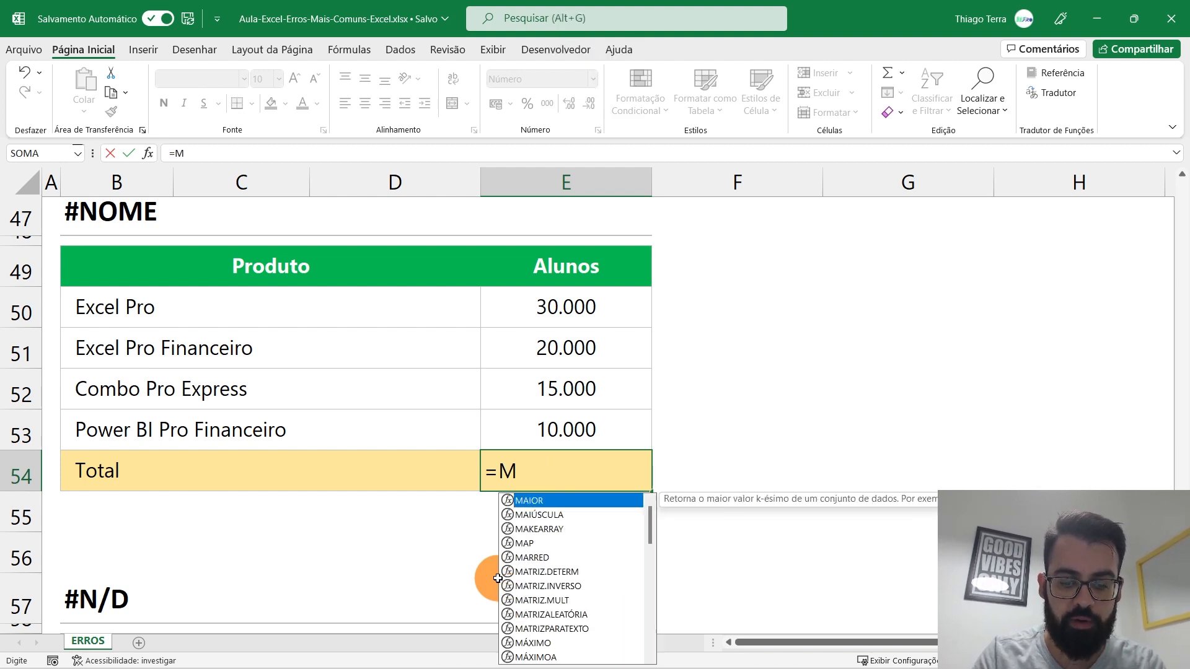
type("édia(")
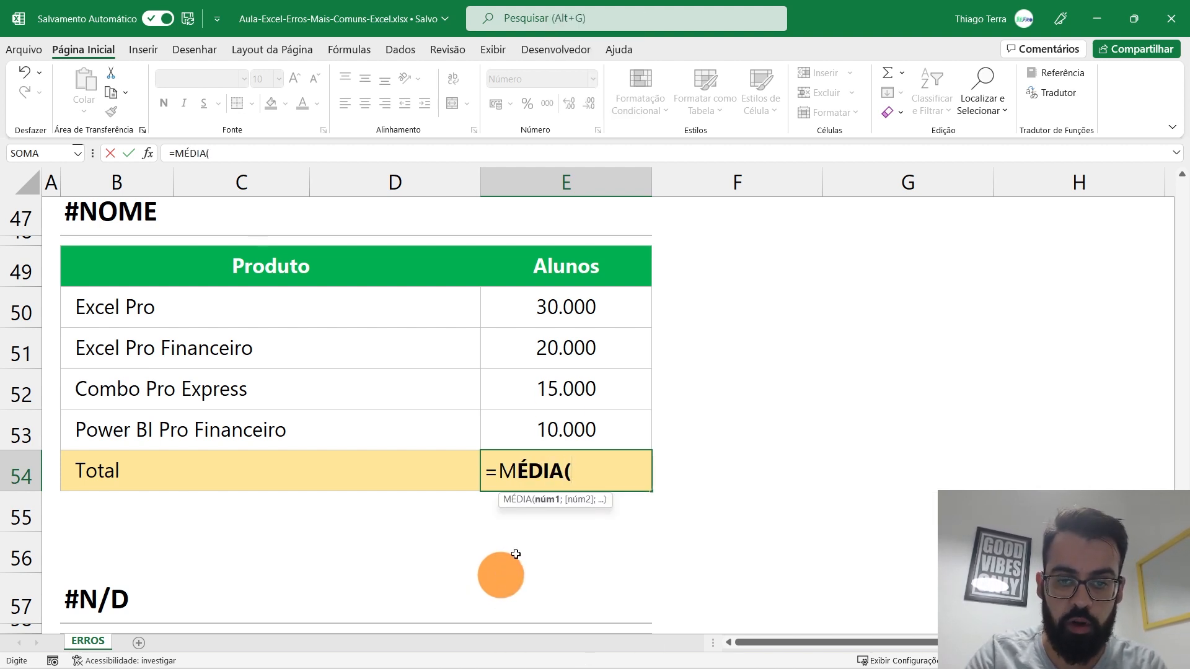
left_click_drag(589, 305, 595, 438)
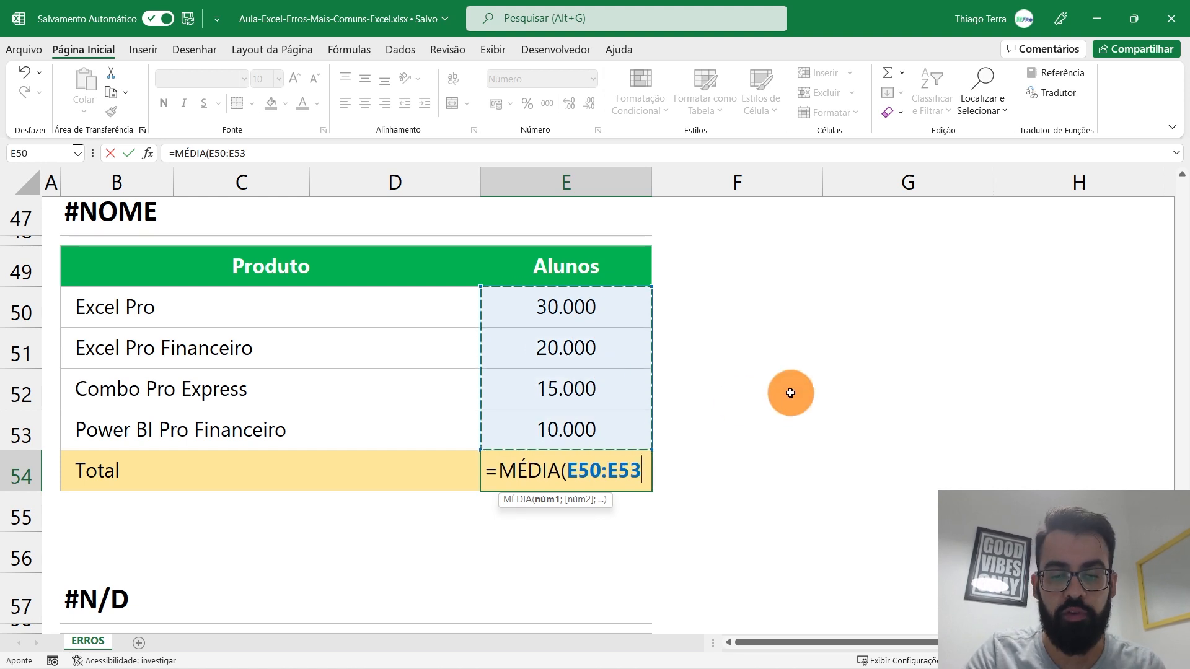
type(")")
key("Return")
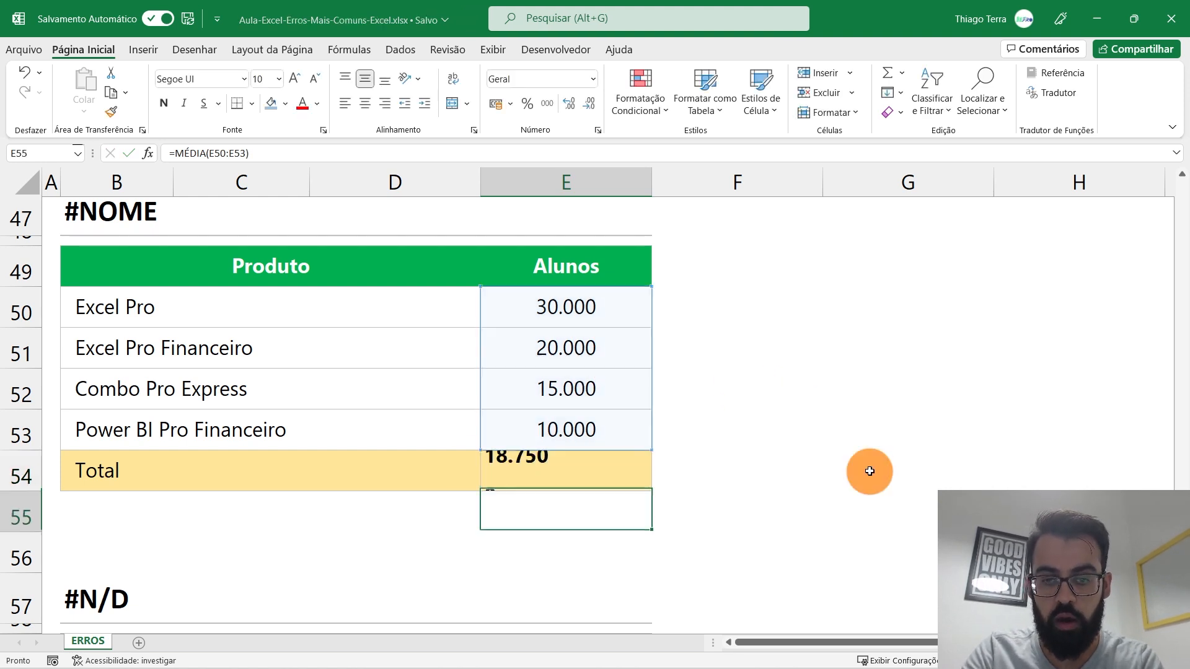
Step: Re-edit the E54 formula, trying the unaccented MEDIA name, and recommit it showing 18.750
double_click(563, 471)
left_click(521, 470)
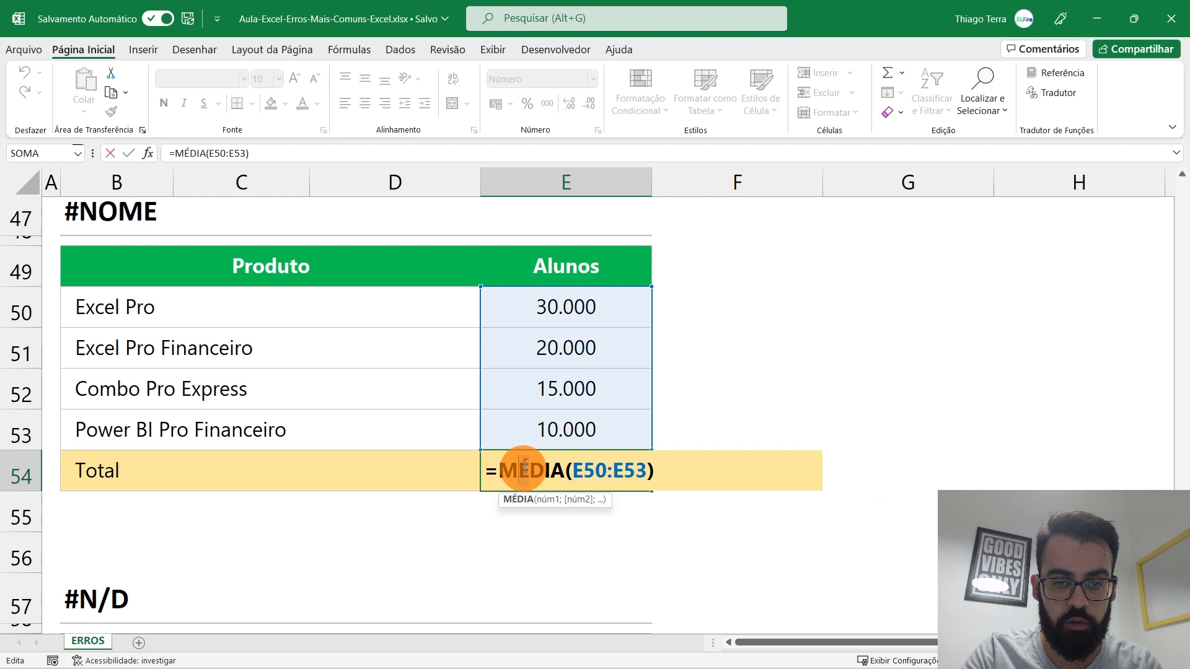
key("Delete")
type("E")
key("Return")
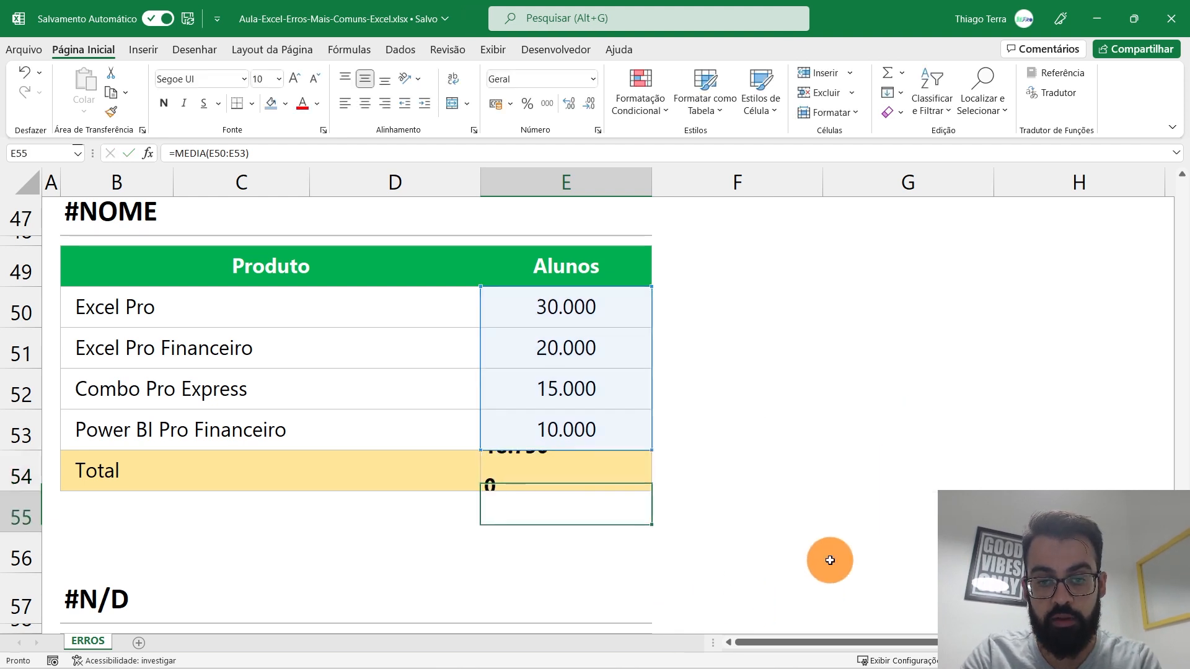
left_click(569, 461)
double_click(569, 461)
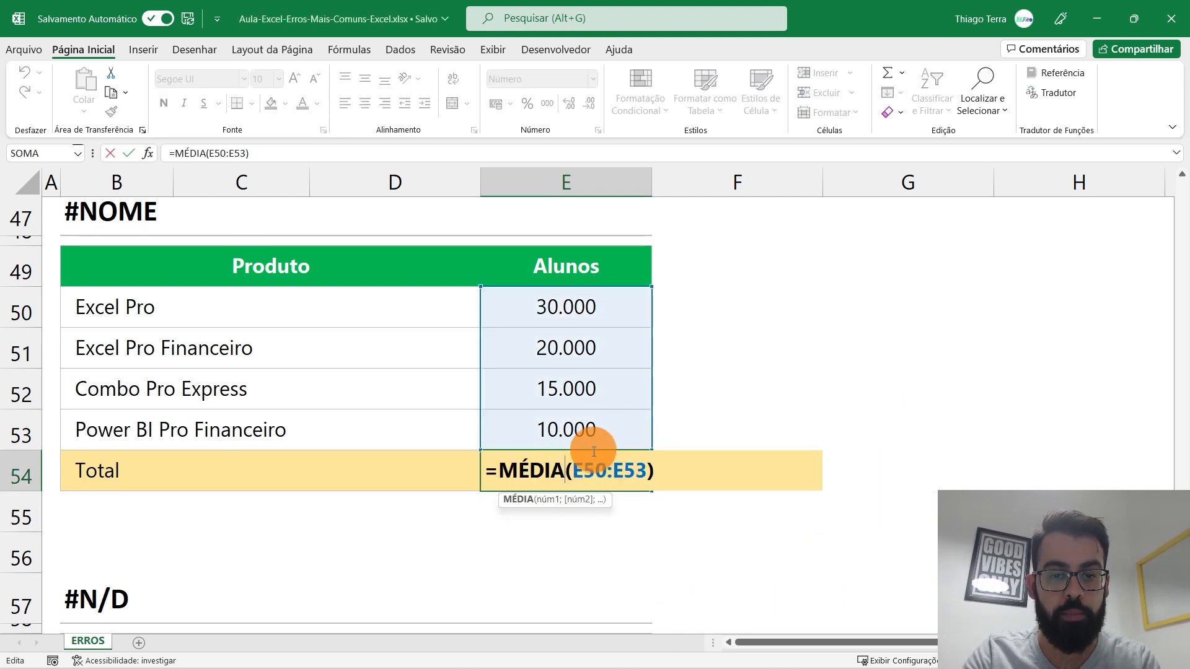
left_click_drag(496, 470, 565, 470)
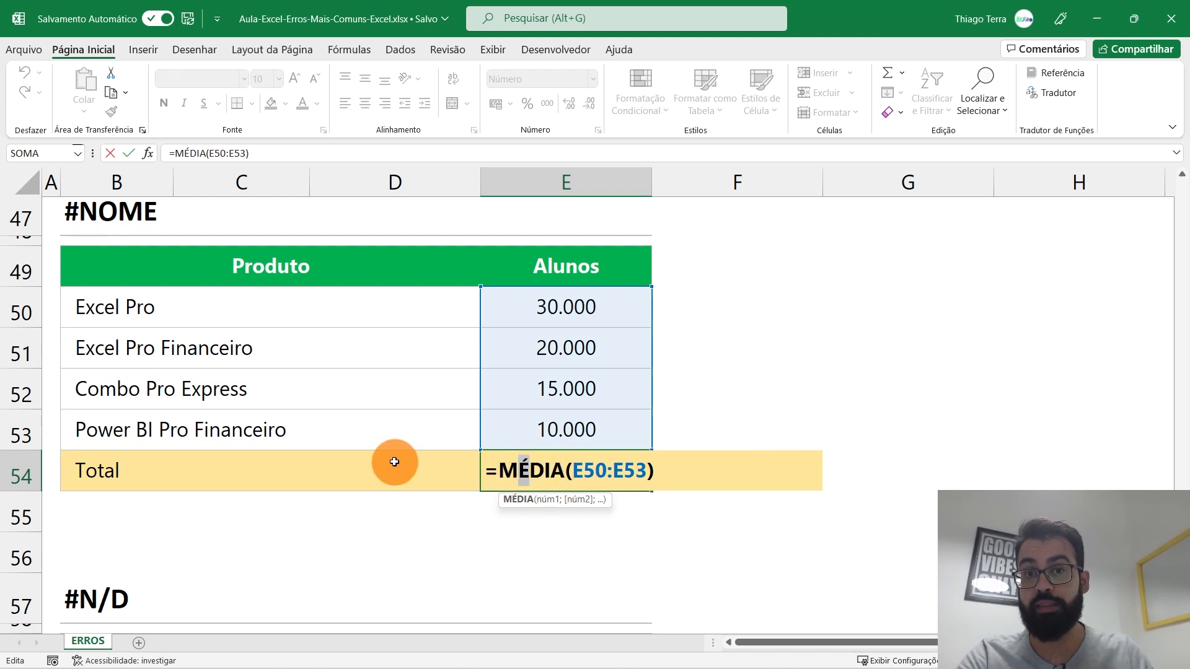
key("Return")
scroll(382, 461, "down", 4)
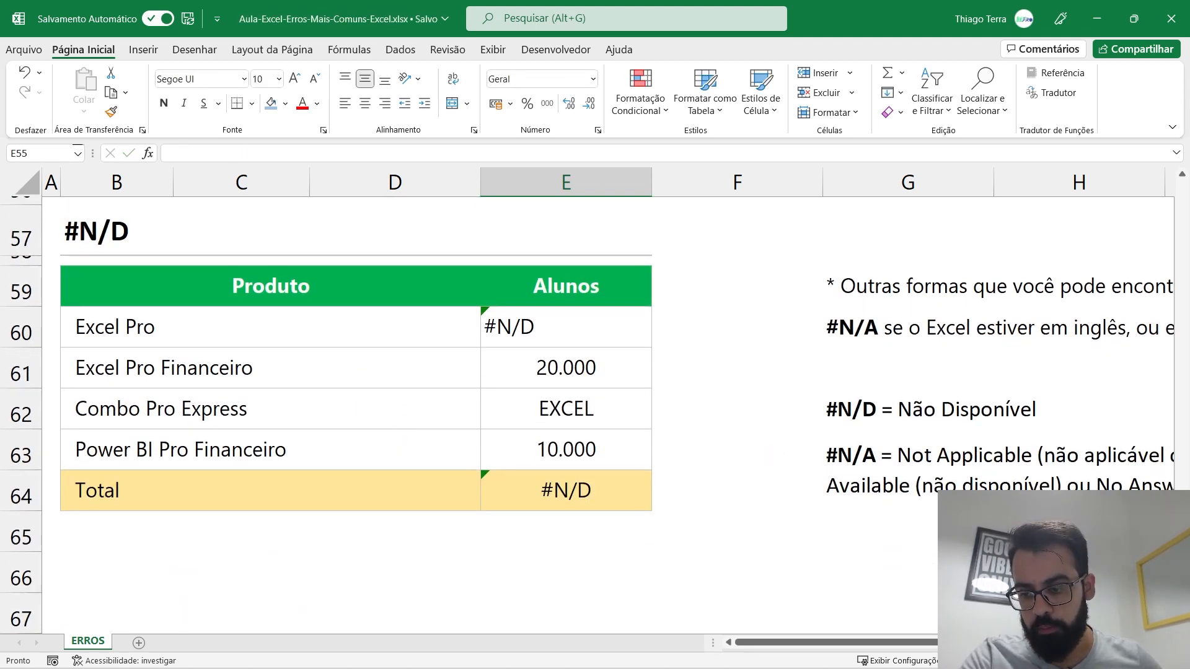
left_click(1051, 661)
left_click(1052, 660)
left_click(1052, 661)
left_click(1052, 661)
left_click(1052, 661)
scroll(359, 501, "down", 1)
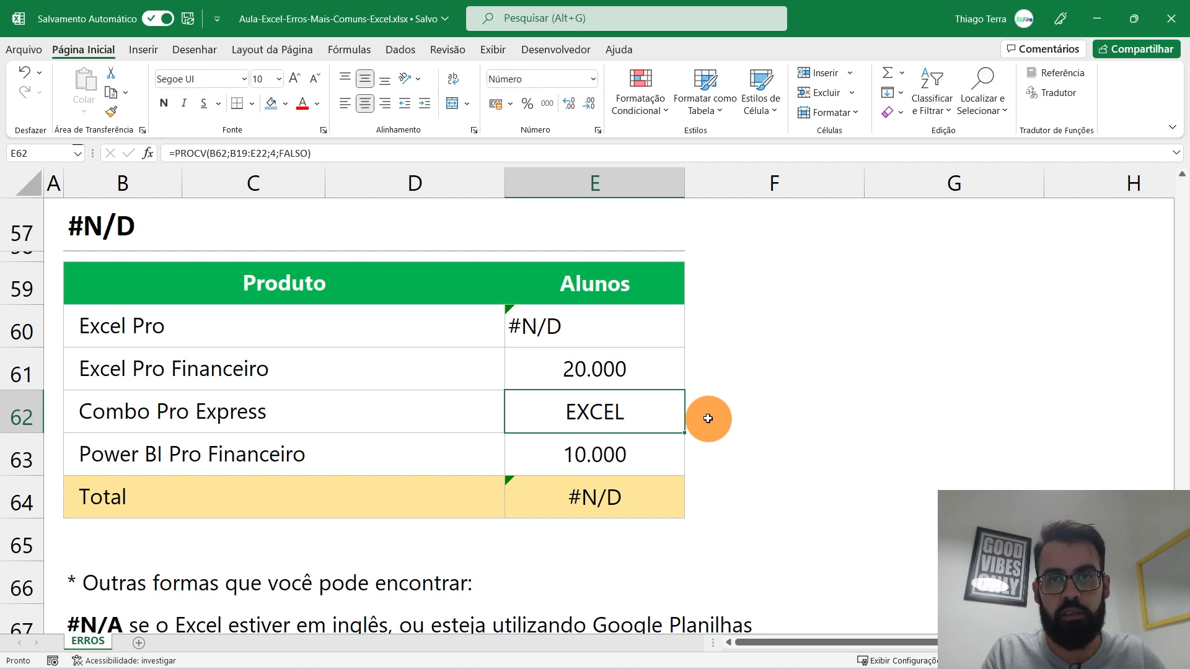
Step: Inspect the PROCV lookup formula behind E60's #N/D result
double_click(614, 318)
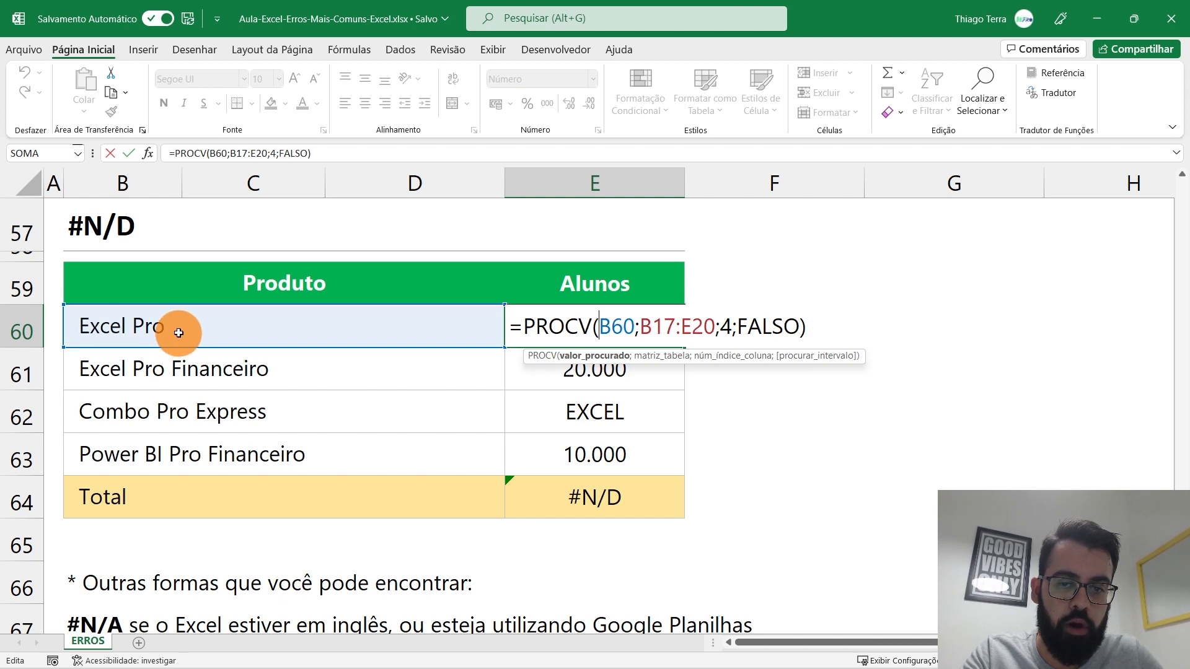
scroll(173, 332, "up", 12)
scroll(184, 329, "up", 4)
scroll(181, 326, "down", 1)
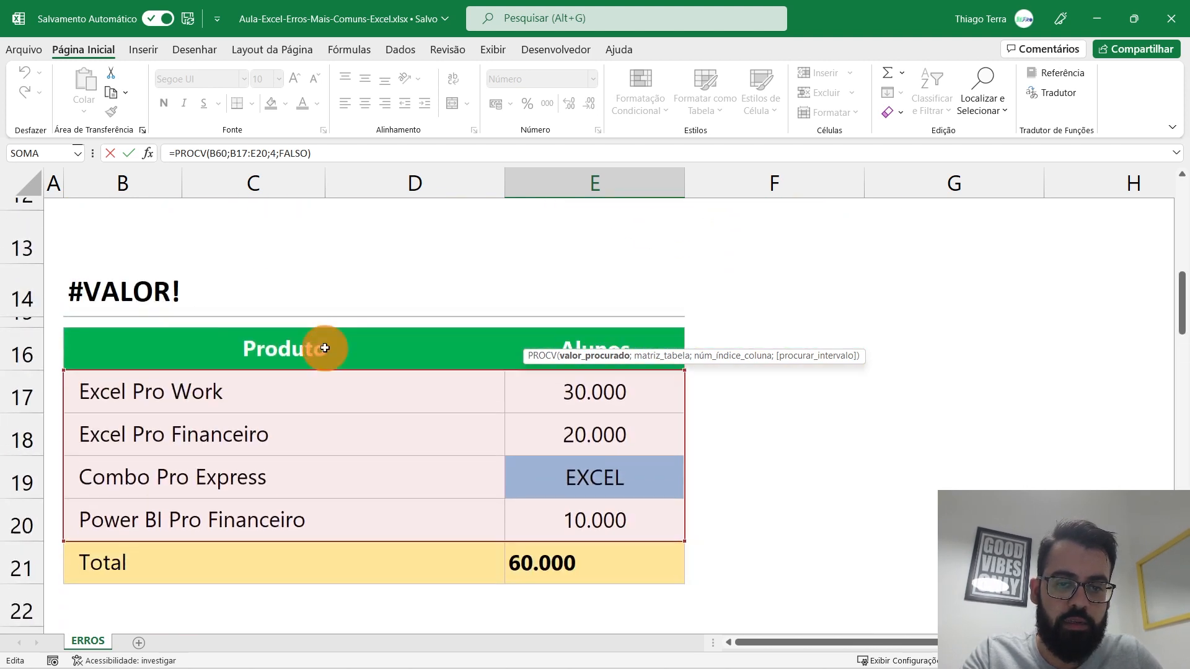
scroll(614, 368, "down", 1)
scroll(614, 368, "down", 1)
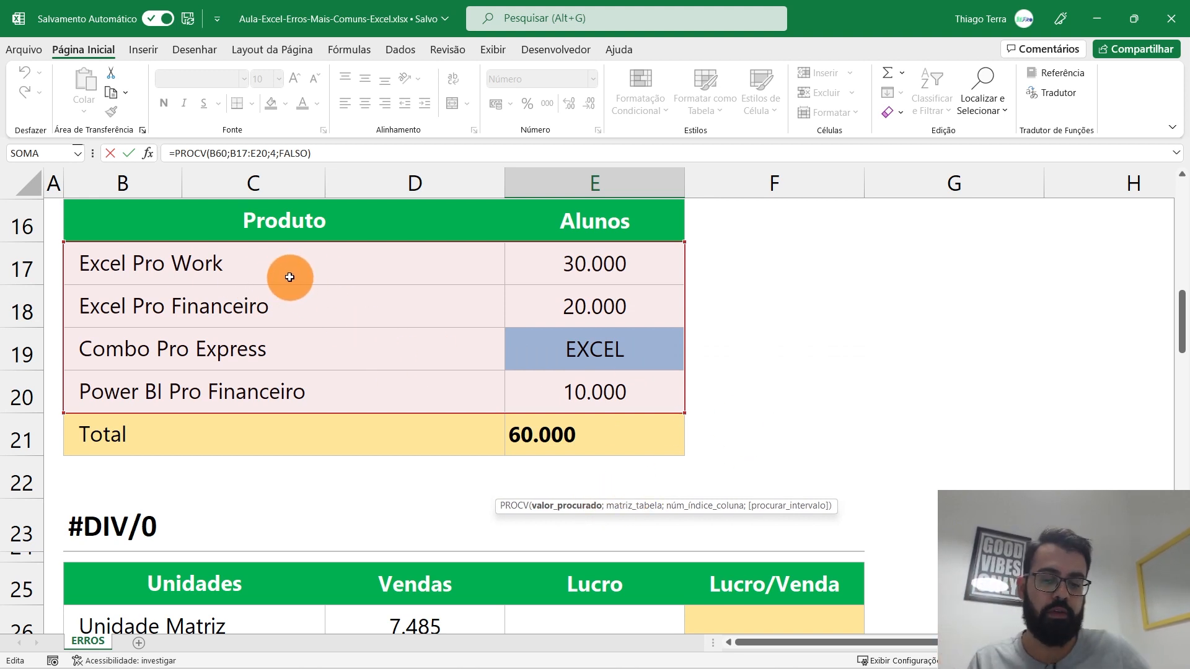
key("Return")
Step: Rename product Excel Pro in B60 to Excel Pro Work
left_click(600, 413)
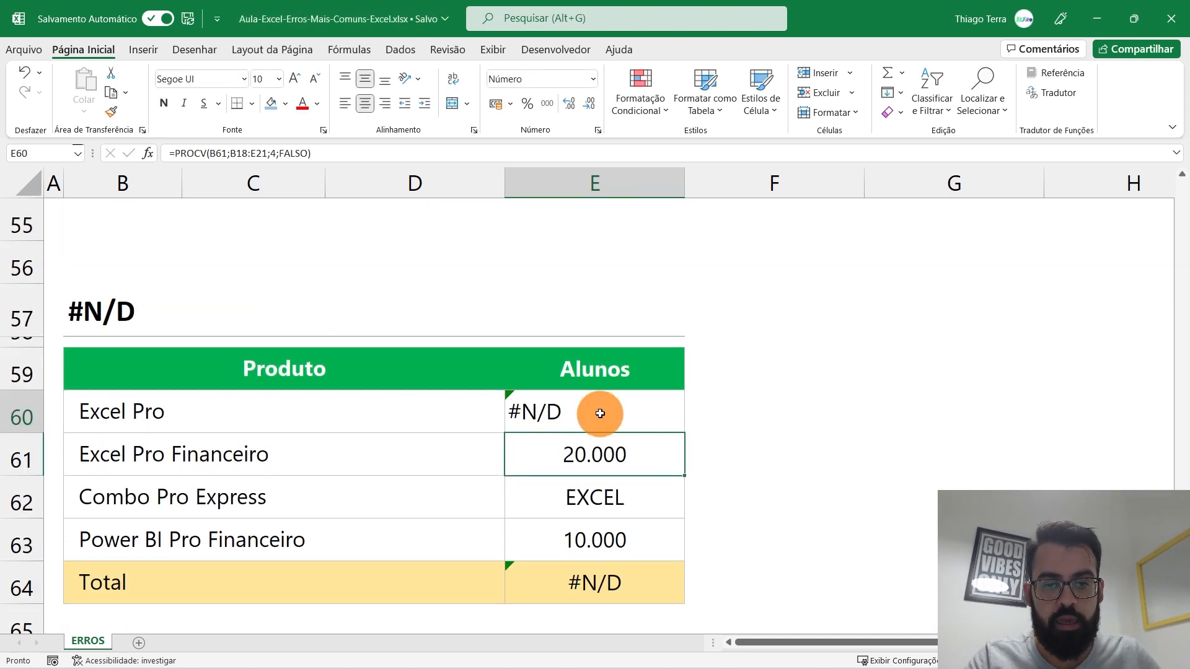
left_click(399, 404)
double_click(398, 404)
type("wO")
key("BackSpace")
key("BackSpace")
key("Caps_Lock")
type("Work")
key("Return")
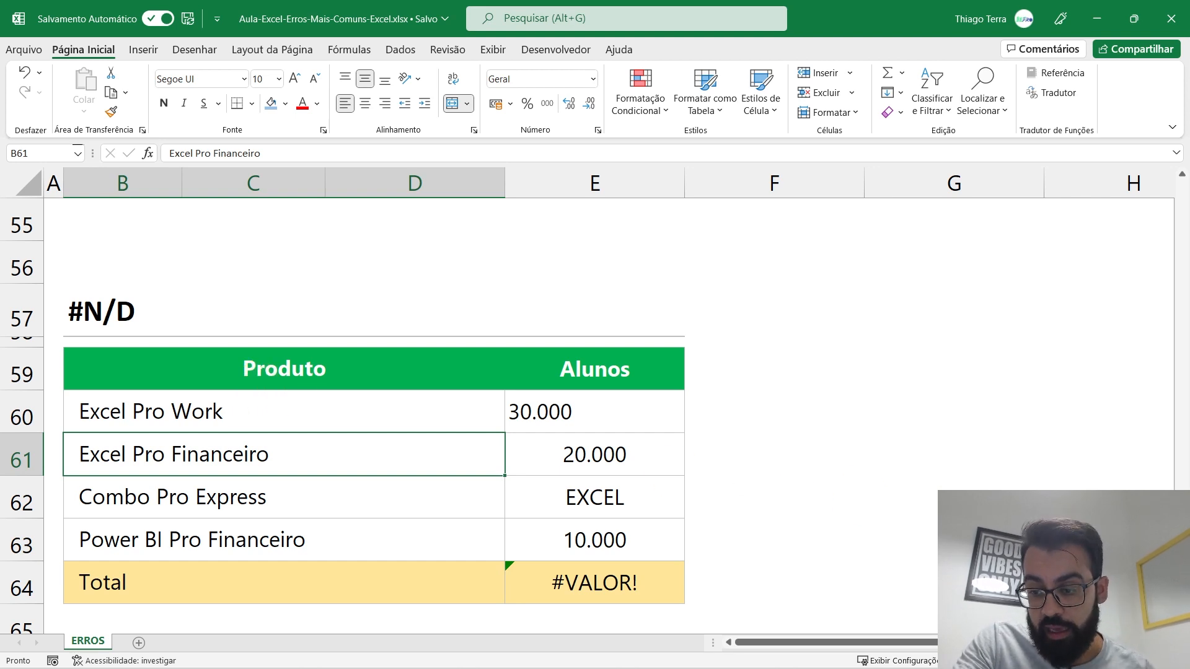
Step: Point out the notes explaining #N/D as Não Disponível and its #N/A equivalent
scroll(792, 496, "down", 2)
scroll(595, 415, "down", 2)
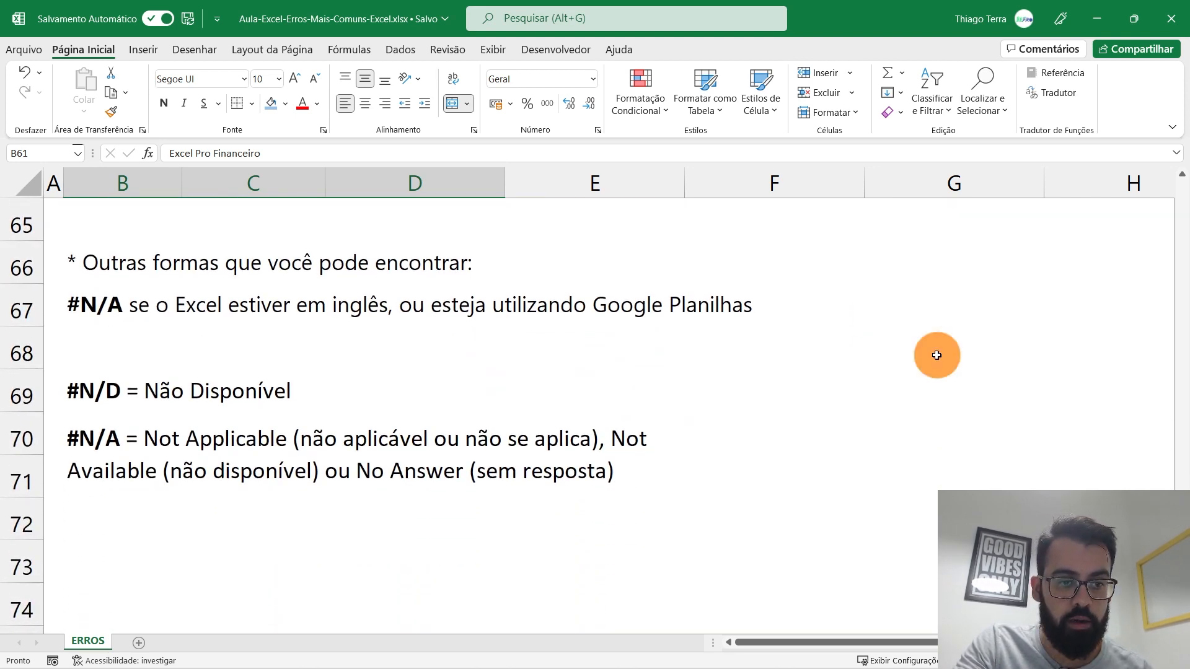
left_click(153, 305)
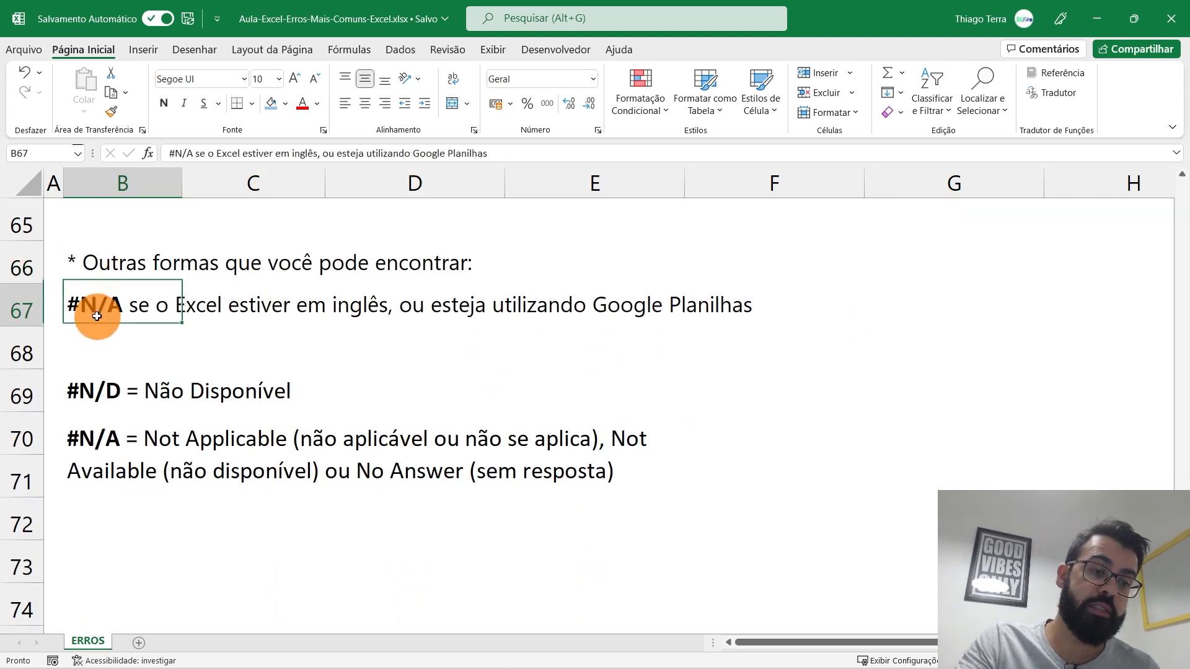
left_click(154, 363)
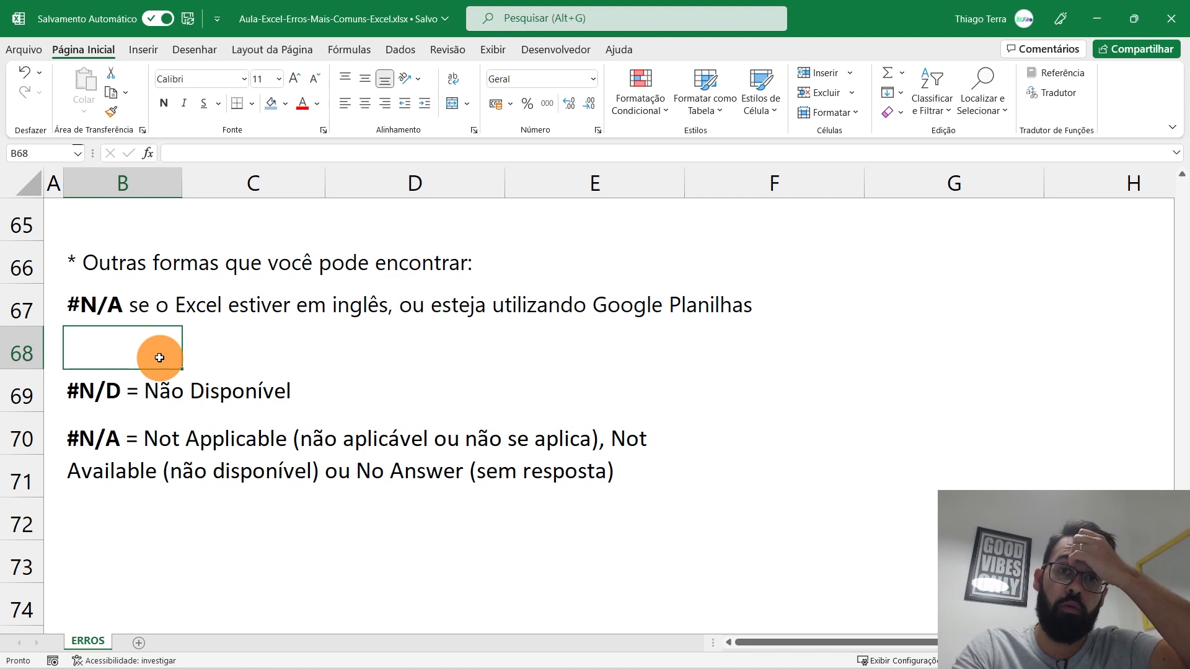
left_click(122, 386)
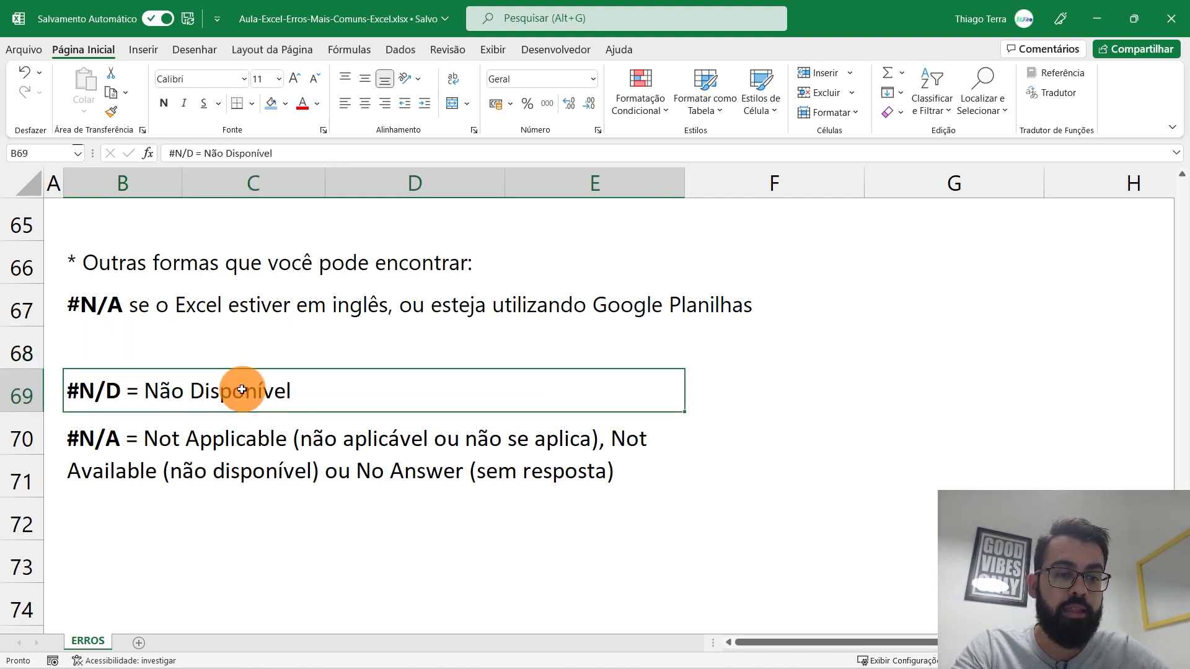
left_click(252, 348)
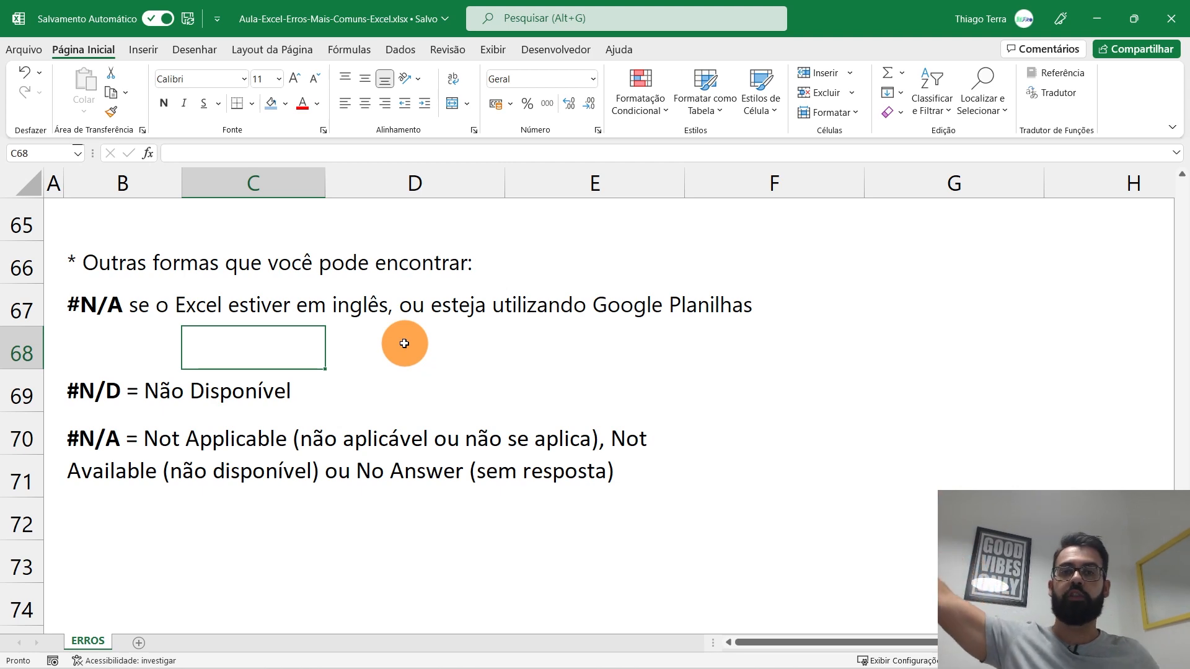
Step: Revert the B60 product name from Excel Pro Work back to Excel Pro
scroll(404, 344, "up", 4)
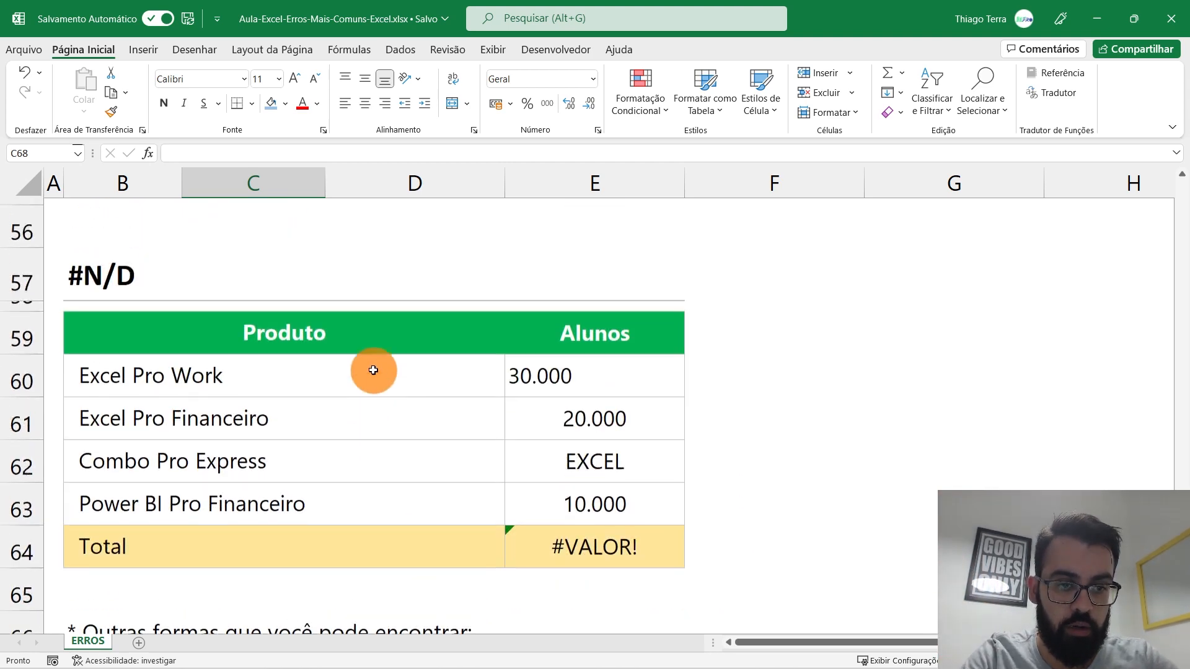
scroll(324, 475, "down", 1)
double_click(292, 397)
key("BackSpace")
key("BackSpace")
key("BackSpace")
key("BackSpace")
key("BackSpace")
key("Tab")
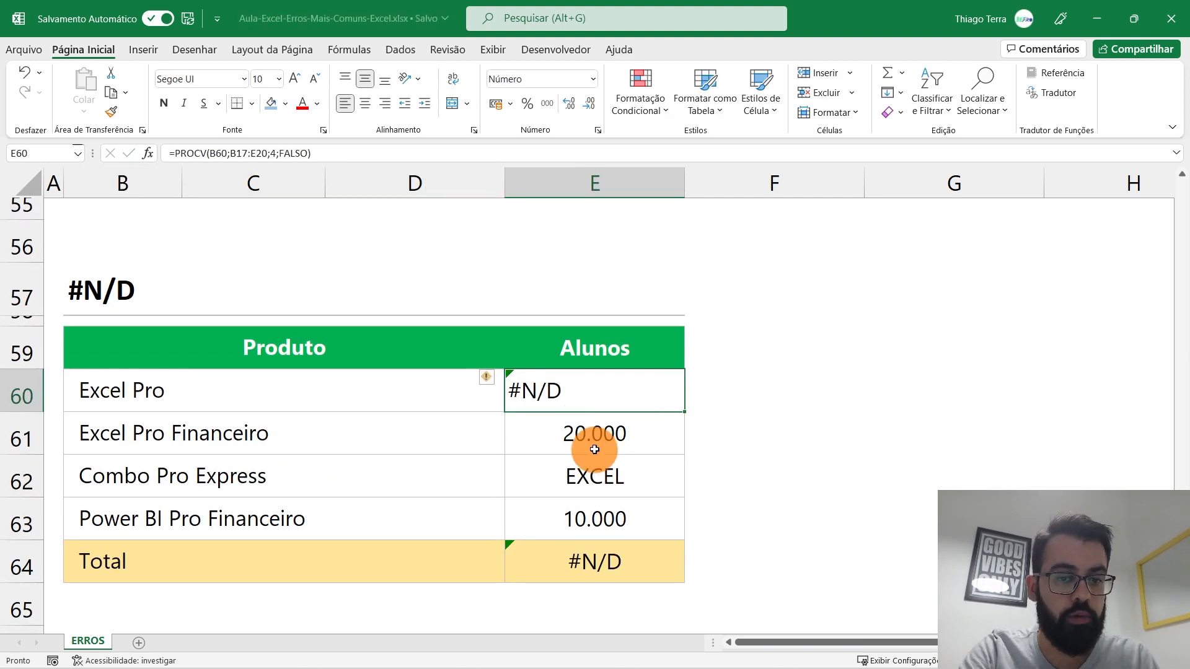
scroll(441, 484, "down", 2)
scroll(441, 484, "down", 1)
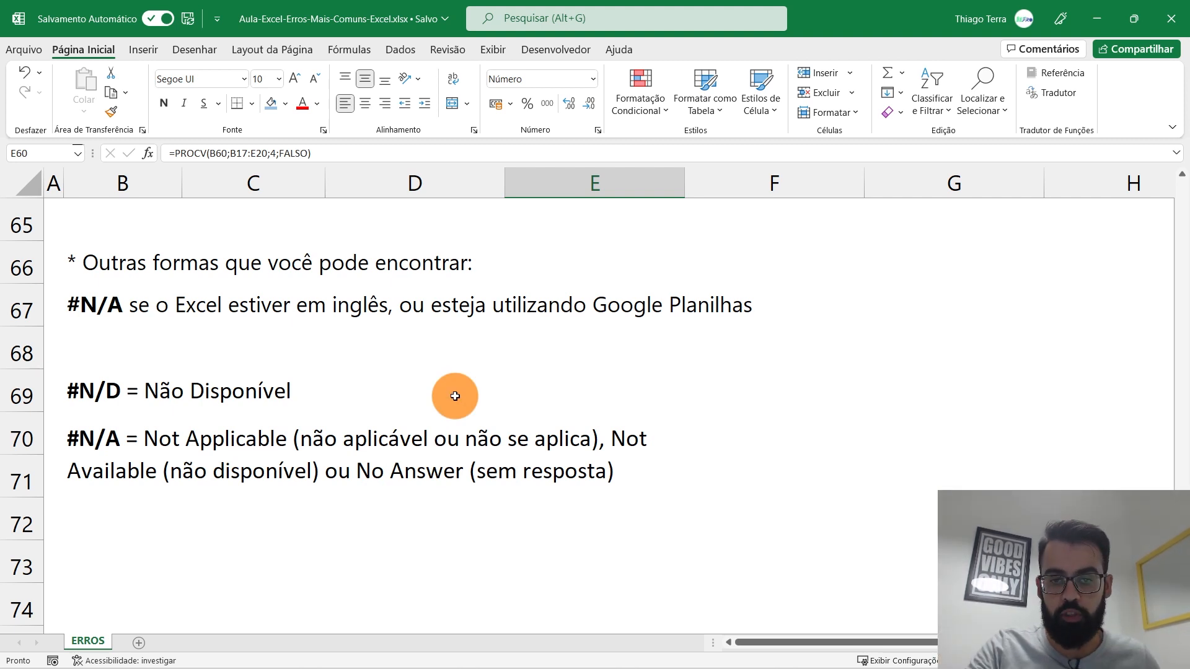
scroll(456, 400, "up", 4)
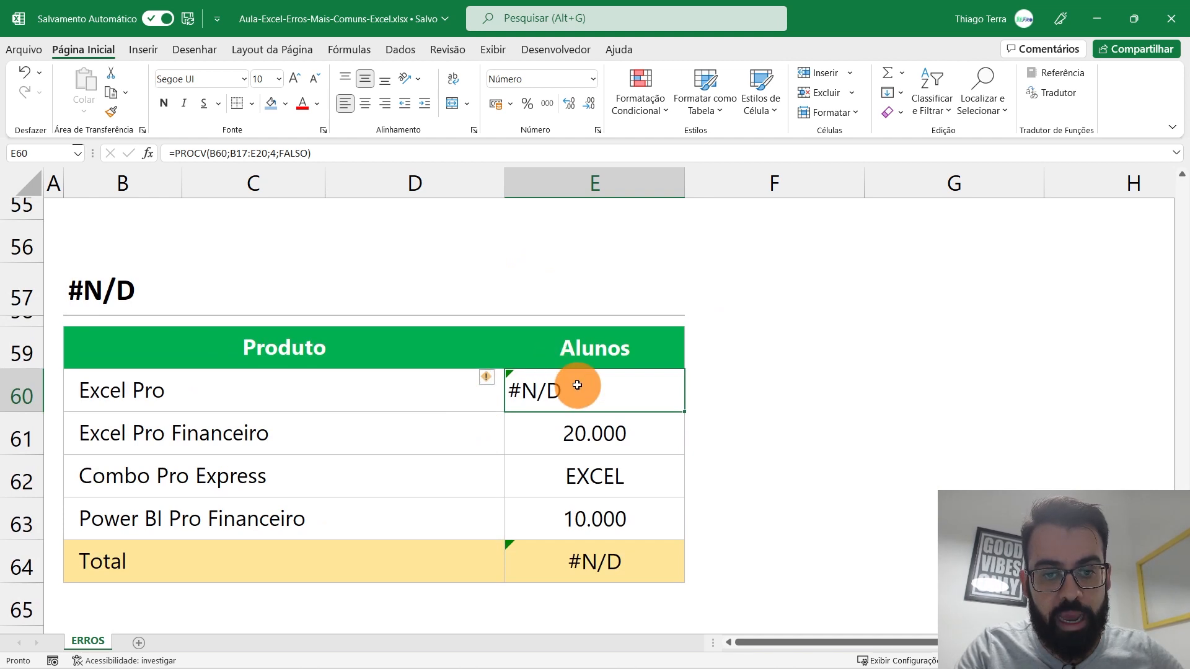
Step: After viewing E60's PROCV formula, rename B60 to Excel Pro Work
double_click(577, 385)
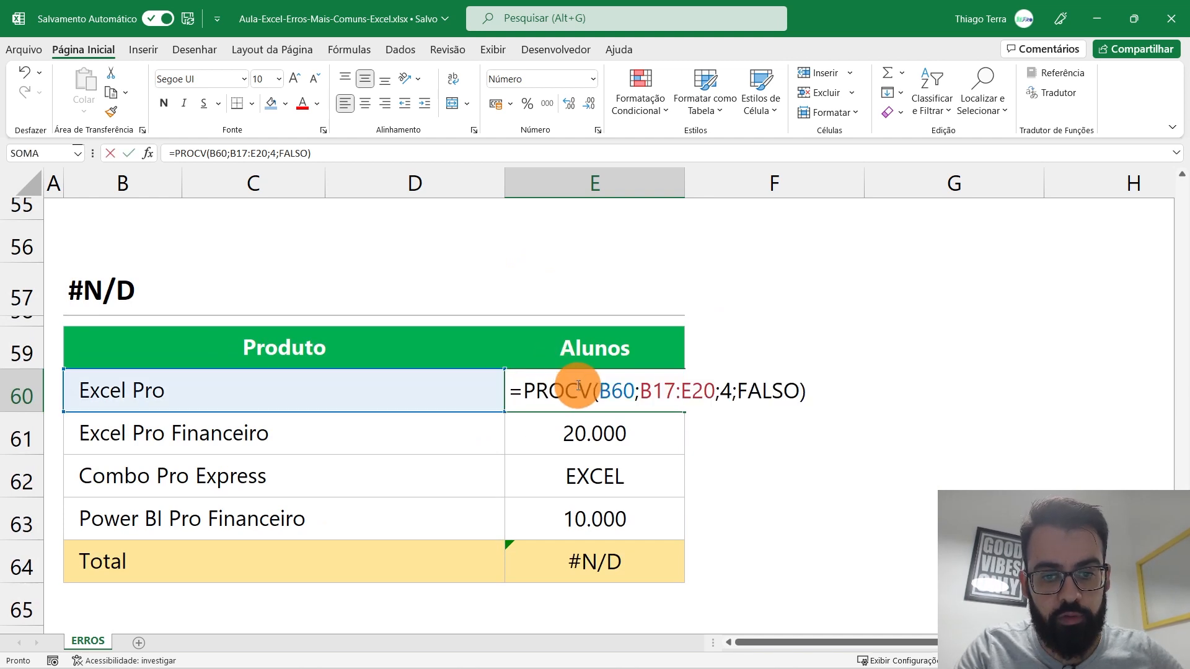
left_click(417, 390)
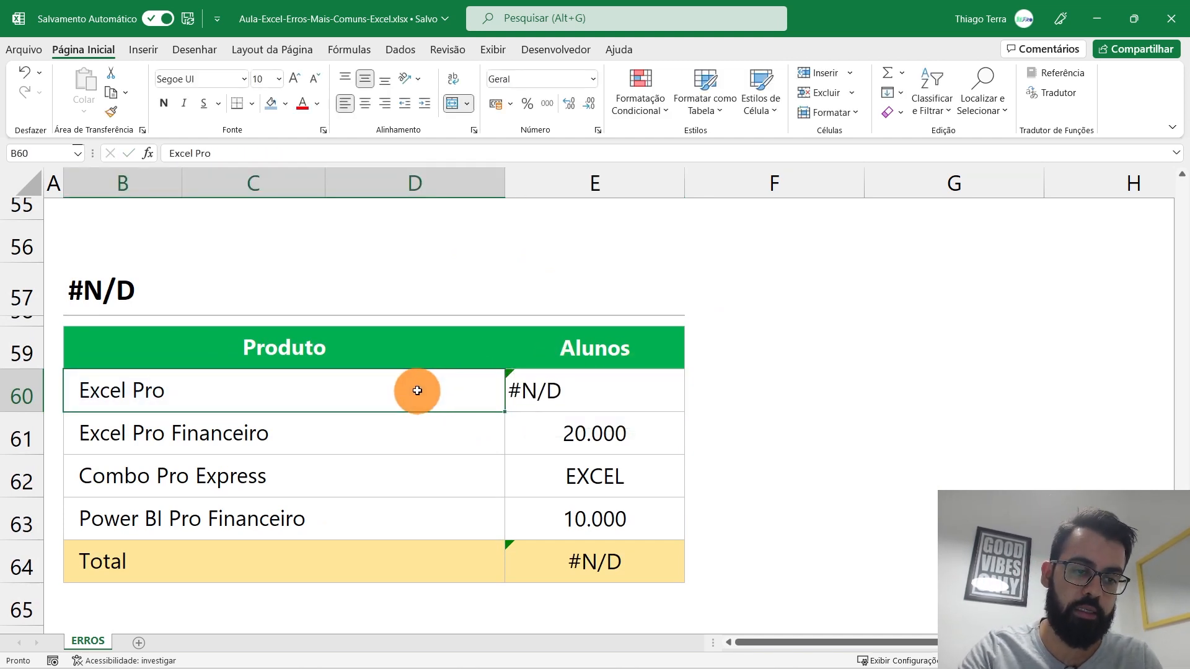
double_click(417, 390)
type("Work")
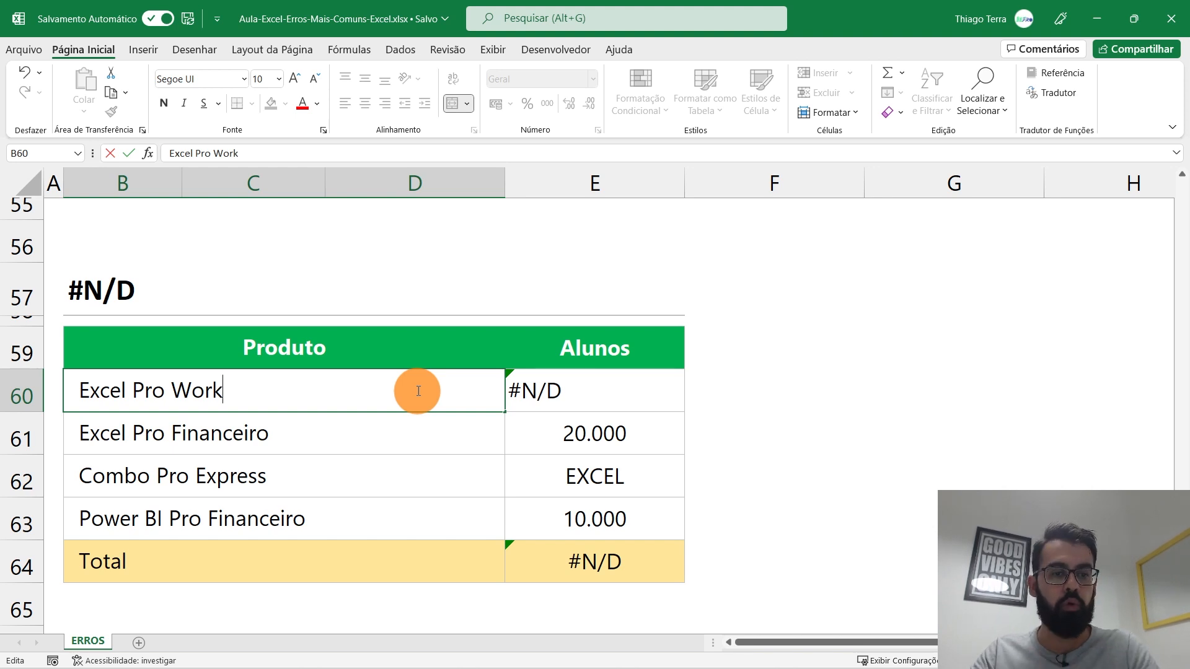
key("Return")
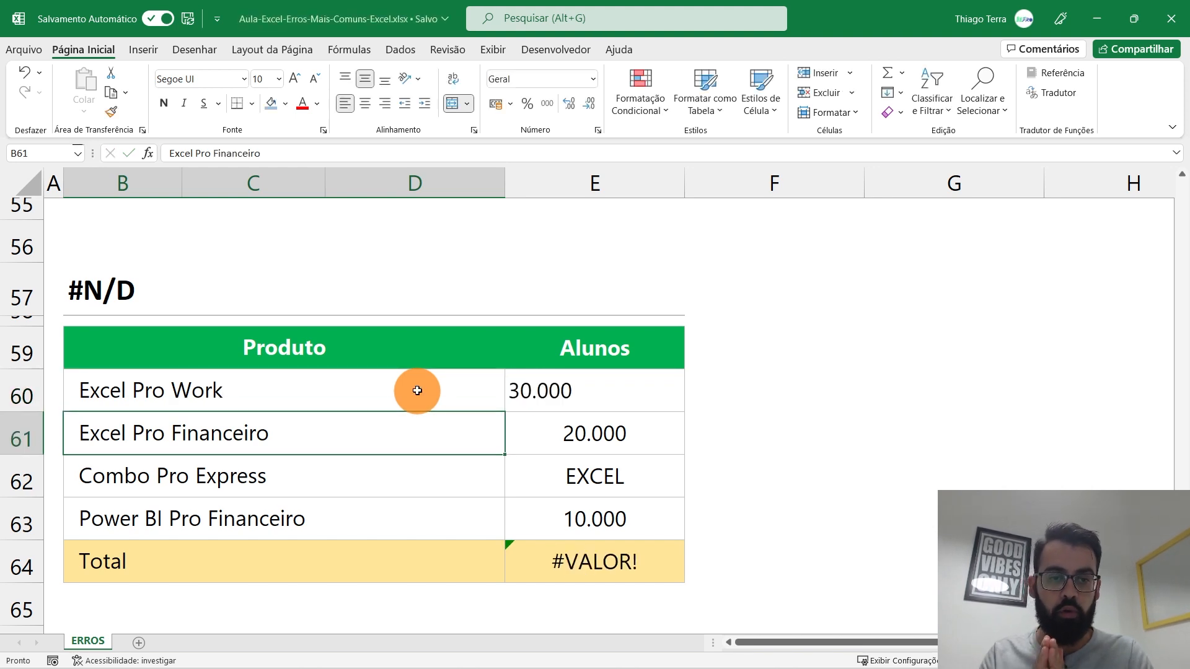
Step: Review E60's lookup formula and the word Work in the B60 product name
double_click(648, 388)
double_click(186, 388)
double_click(209, 389)
left_click(279, 438)
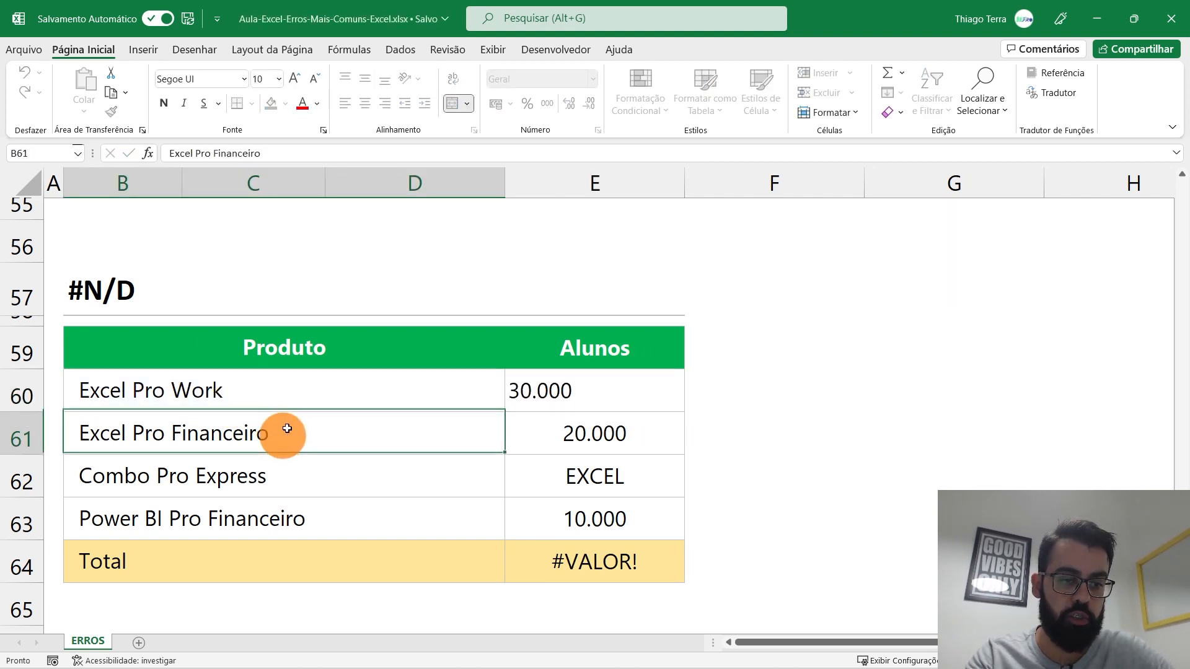
left_click(312, 393)
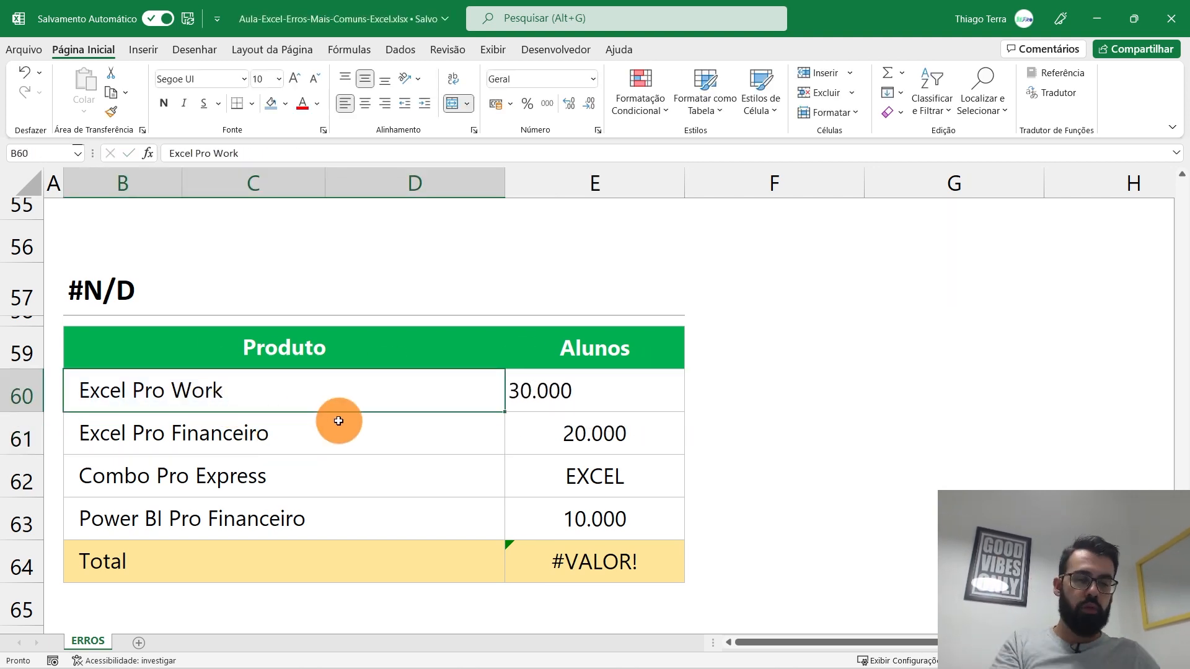